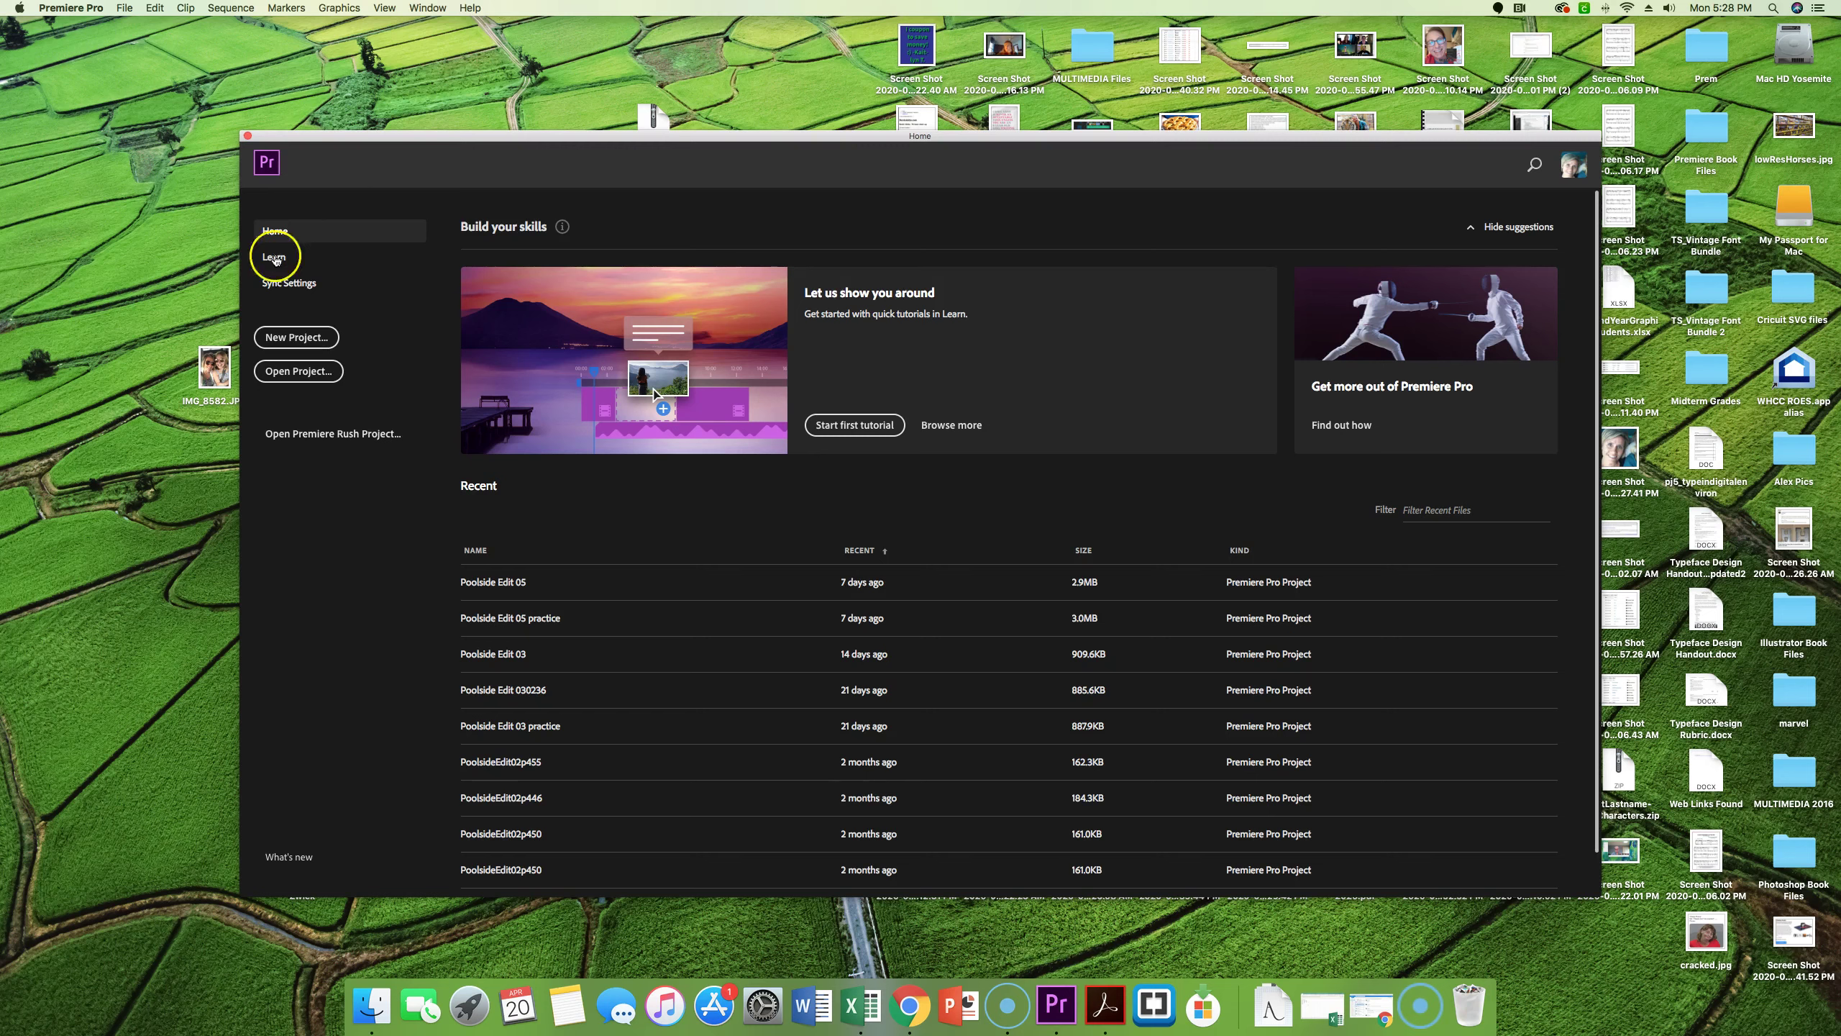
Open the project file Lesson08_Start.prproj from the Lesson 08 folder.
{"action": "left_click", "coordinate": [302, 368]}
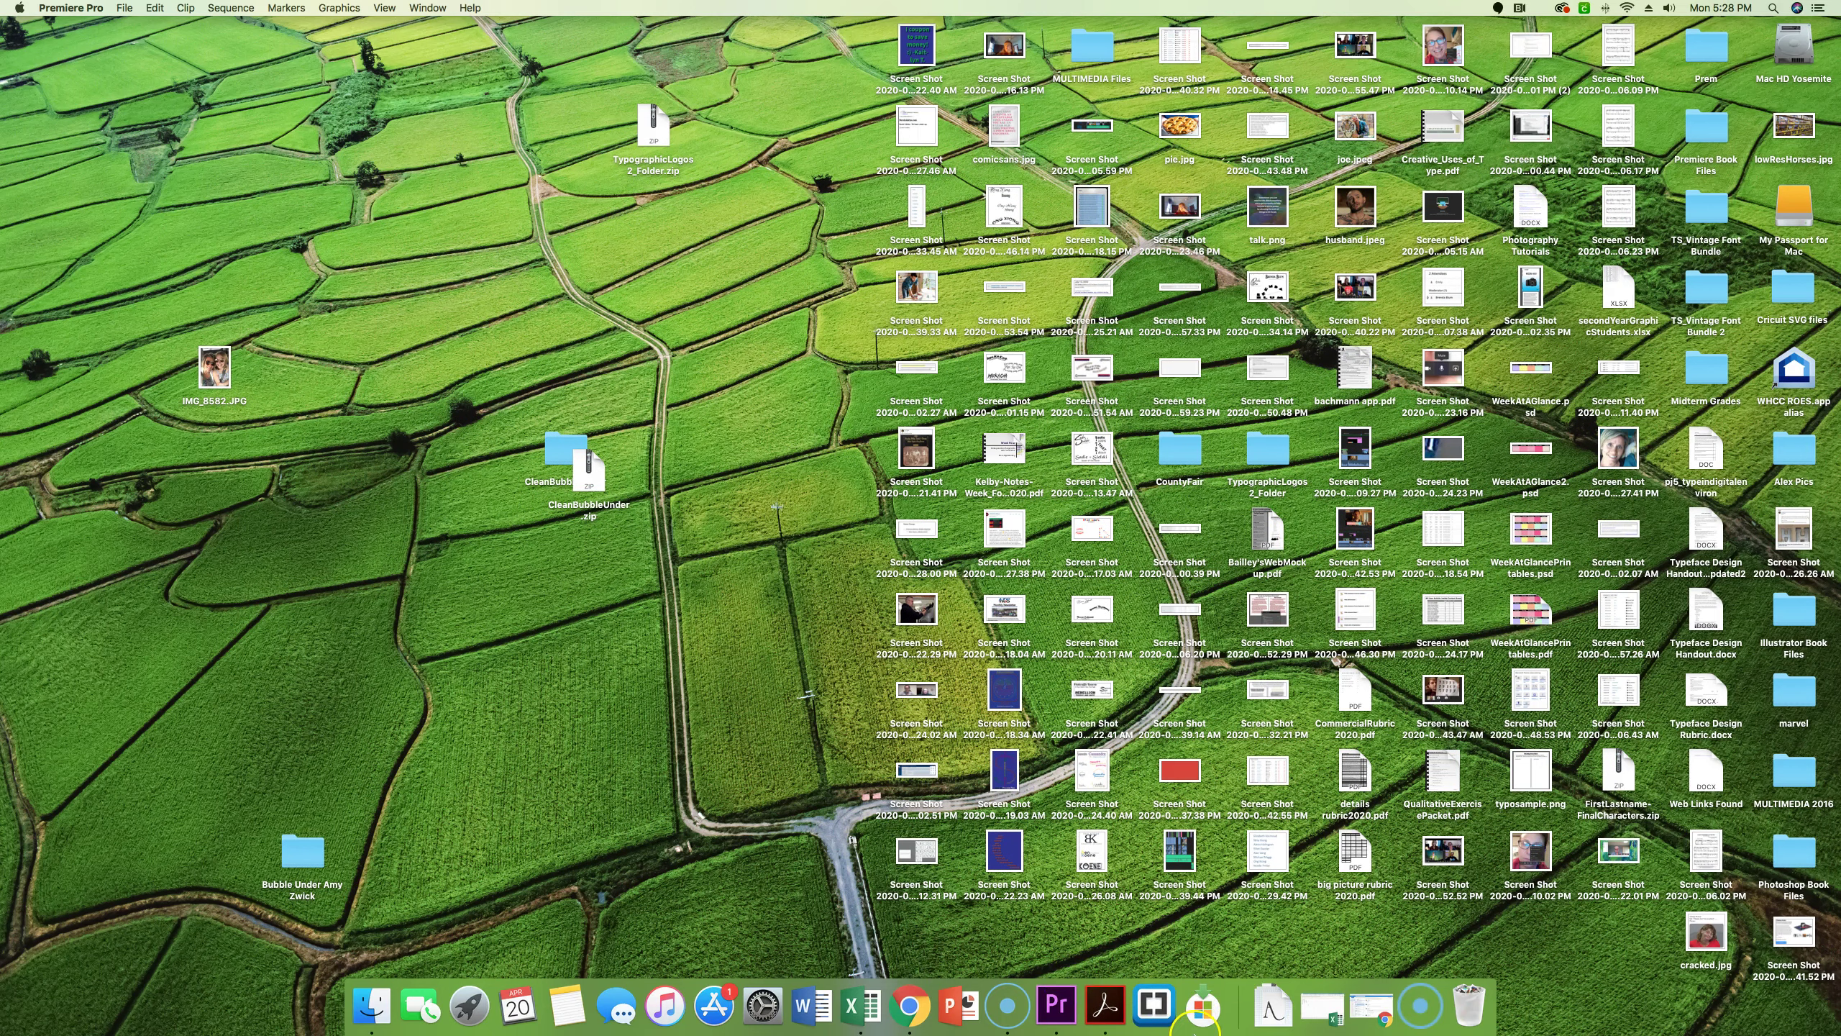
{"action": "left_click", "coordinate": [23, 985]}
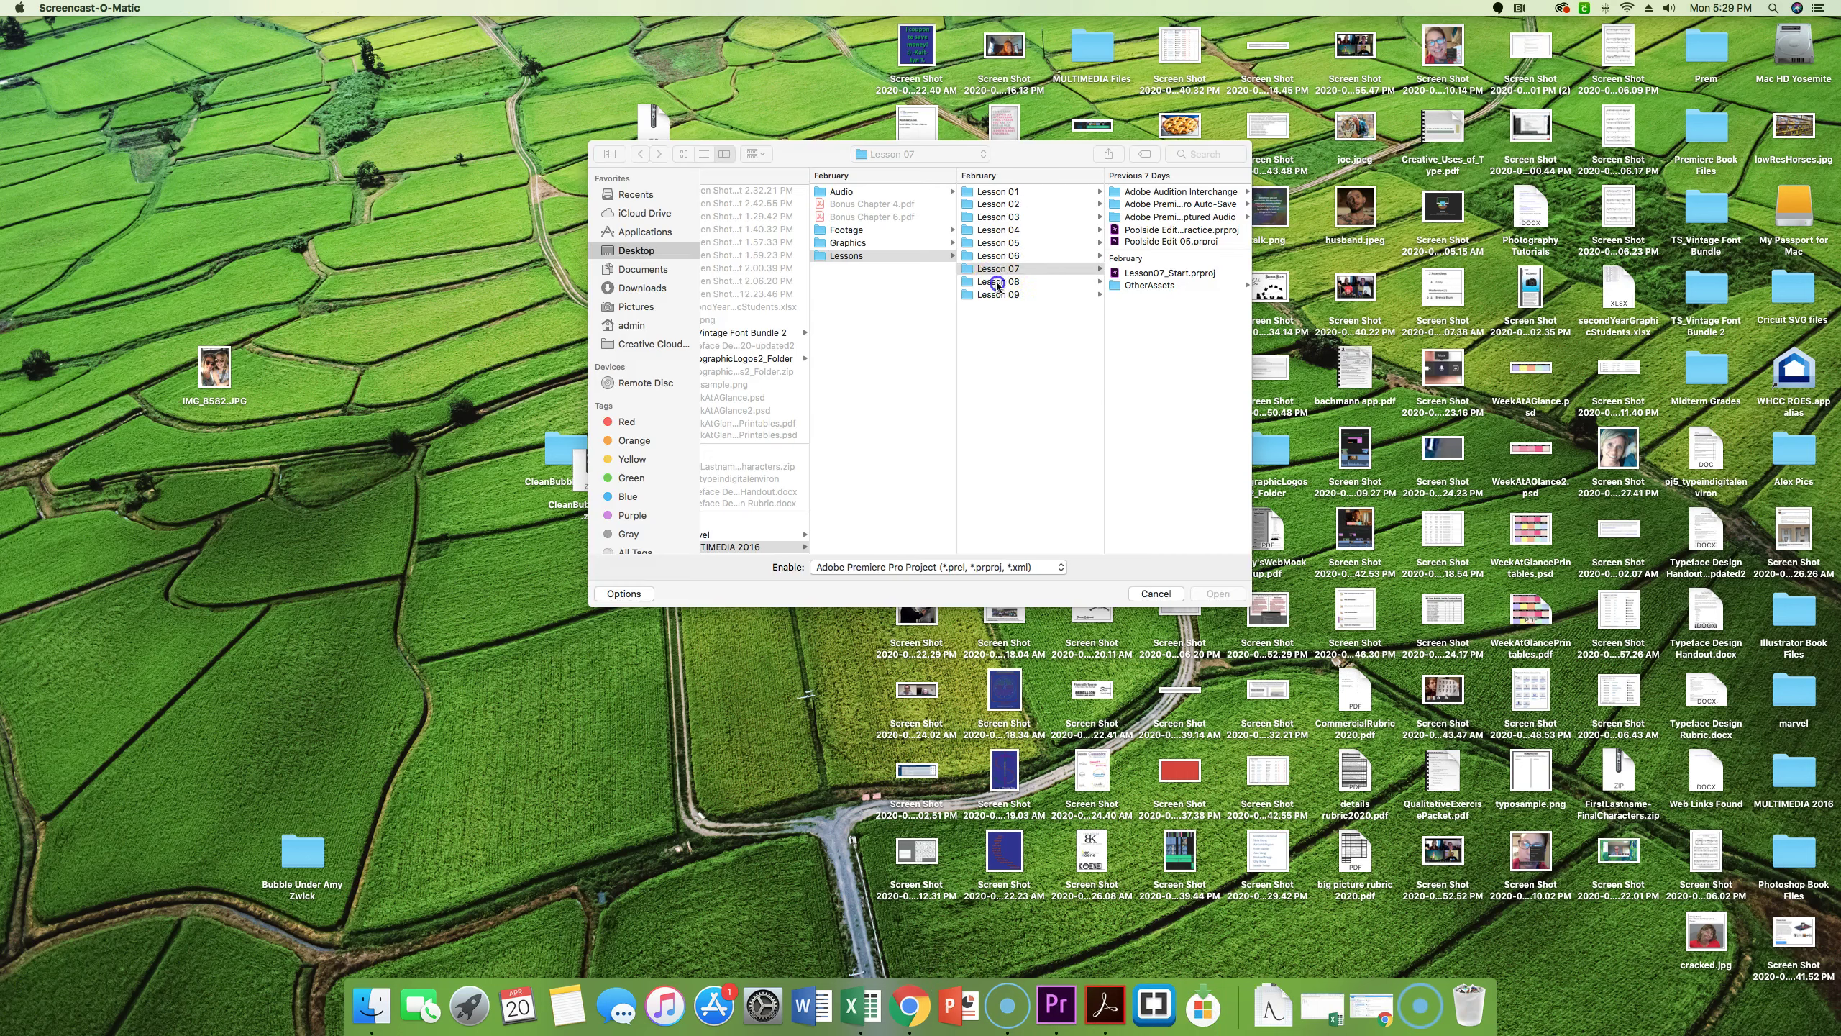
{"action": "left_click", "coordinate": [995, 282]}
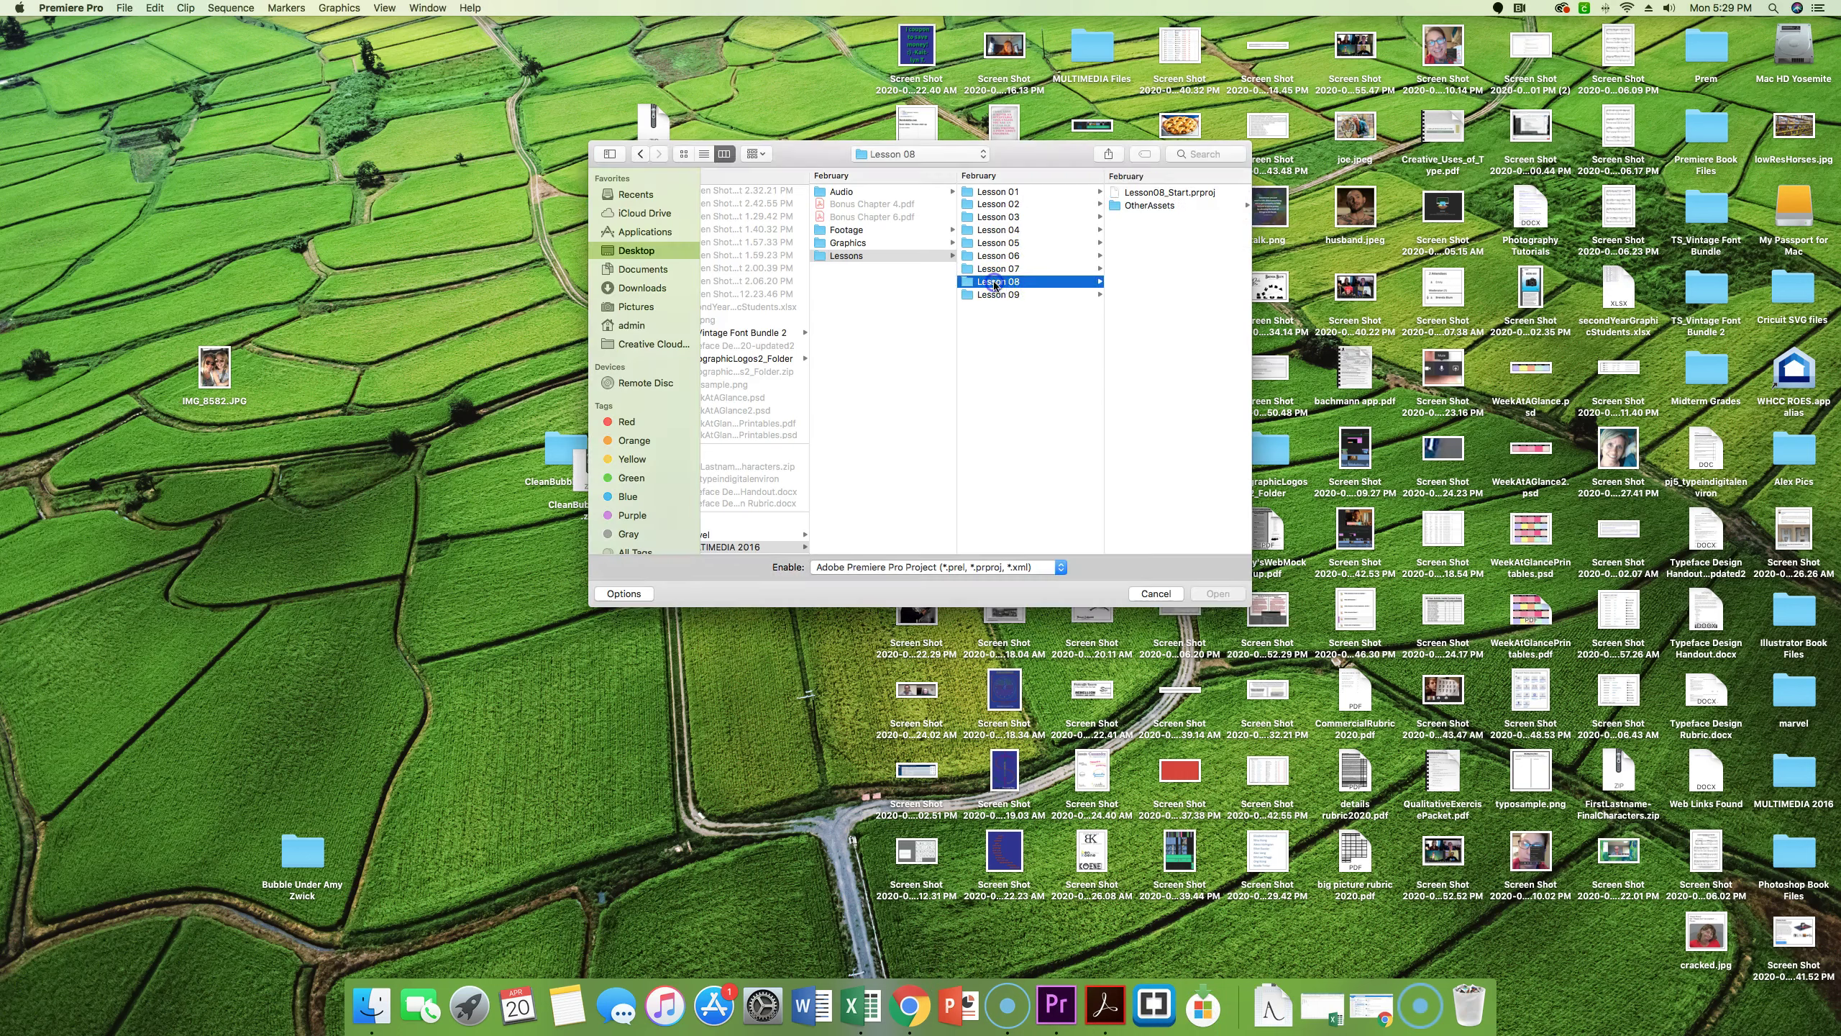
{"action": "left_click", "coordinate": [1163, 194]}
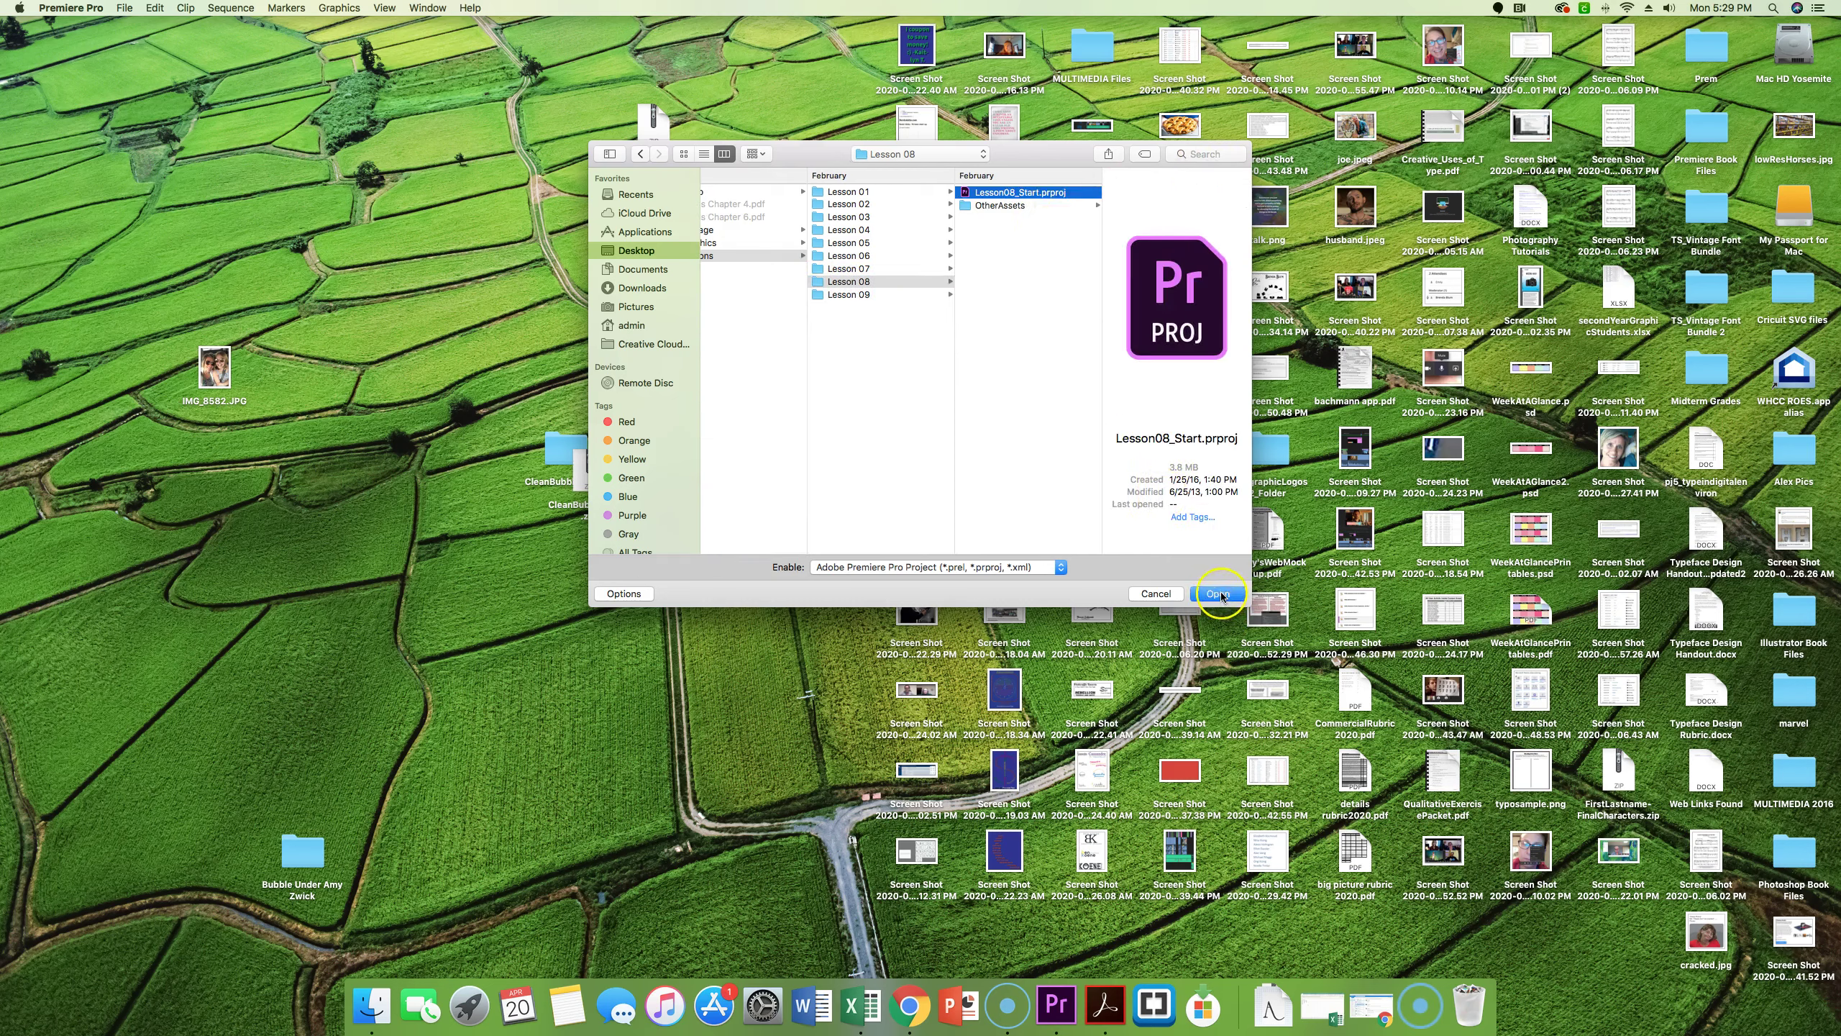
{"action": "left_click", "coordinate": [1219, 594]}
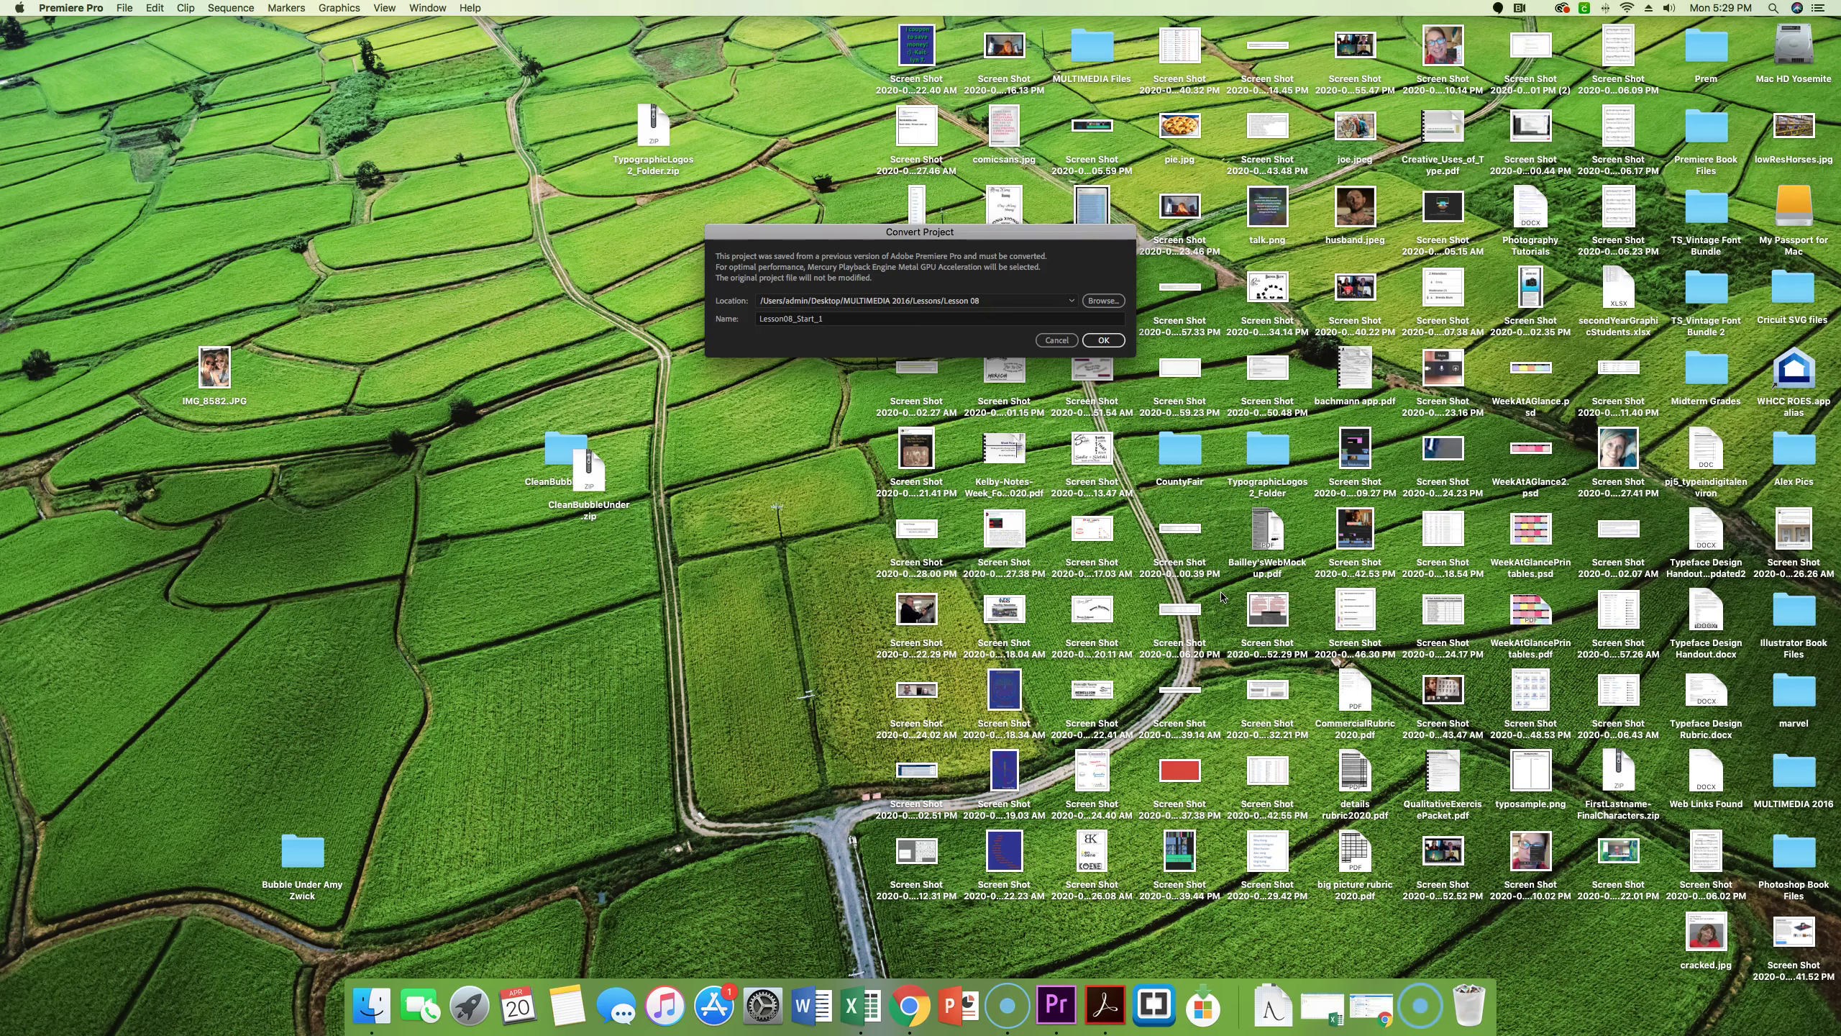
Name the converted project Poolside Edit 06 and run the conversion in the Lesson 08 folder.
{"action": "left_click", "coordinate": [850, 319]}
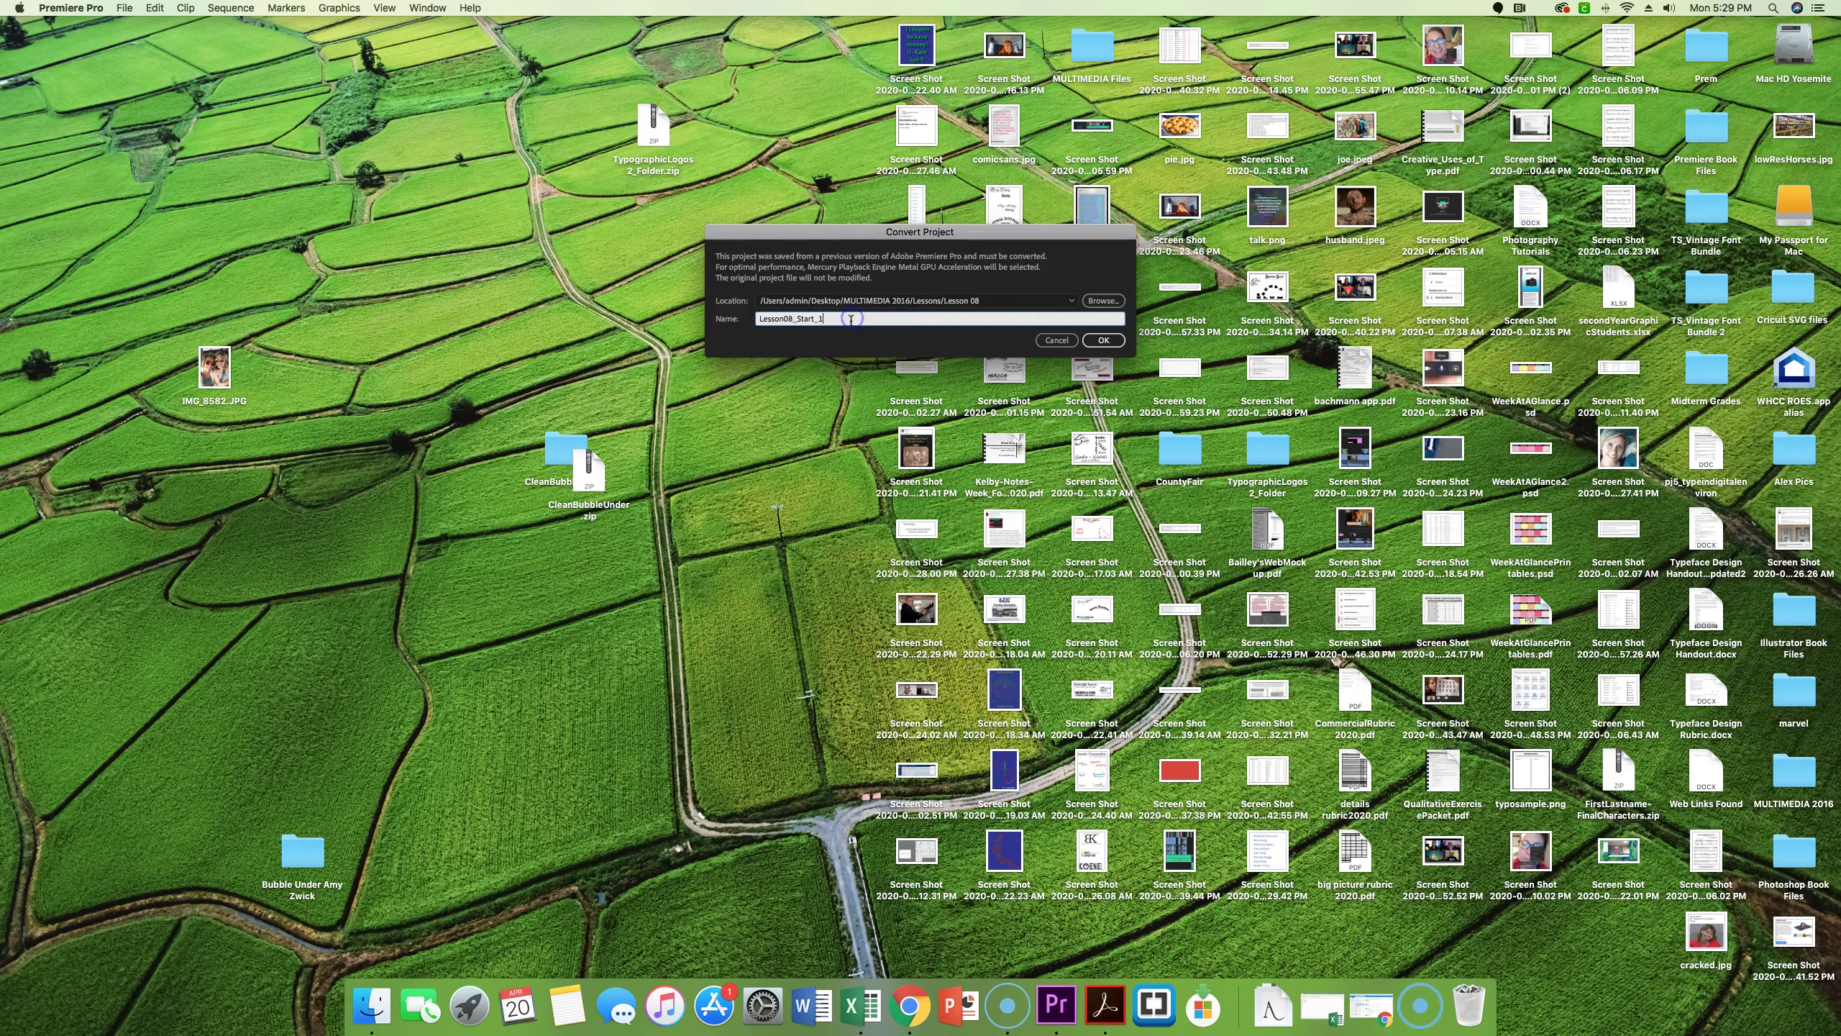
{"action": "left_click_drag", "start_coordinate": [850, 318], "coordinate": [743, 317]}
{"action": "type", "text": "Poolside Edit 06"}
{"action": "left_click", "coordinate": [1103, 341]}
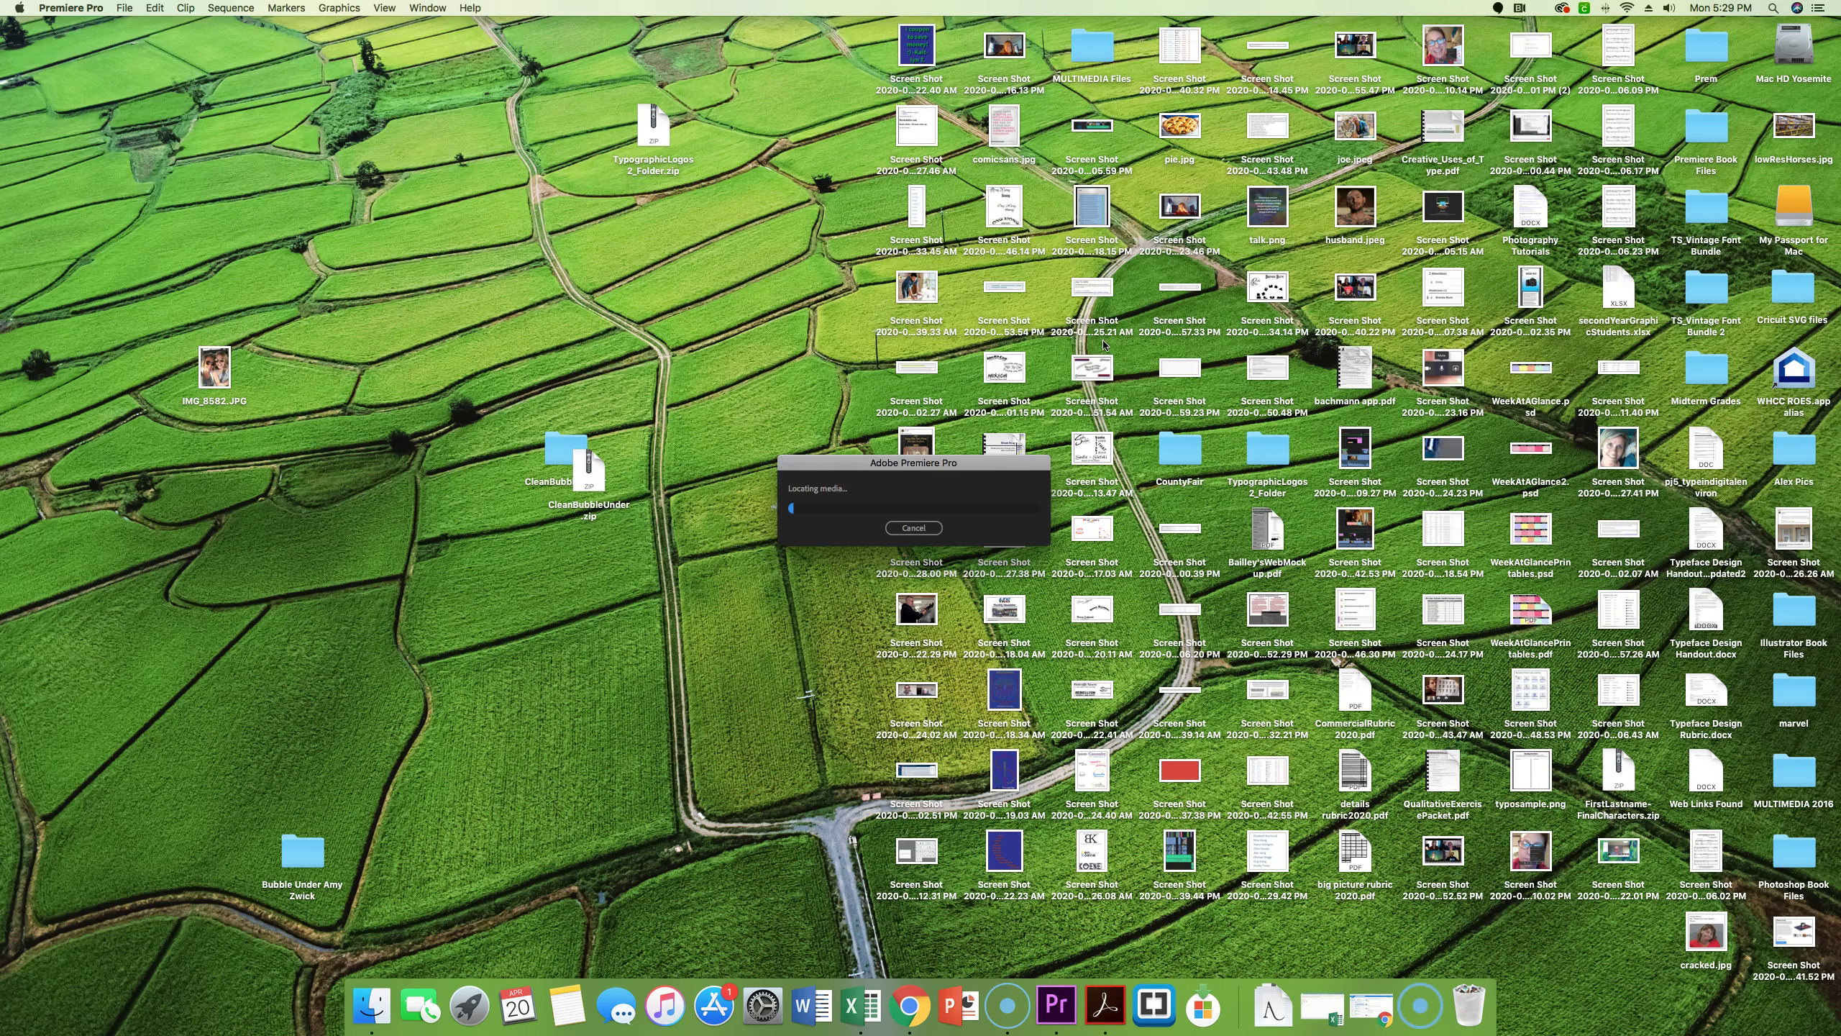
{"action": "left_click", "coordinate": [21, 975]}
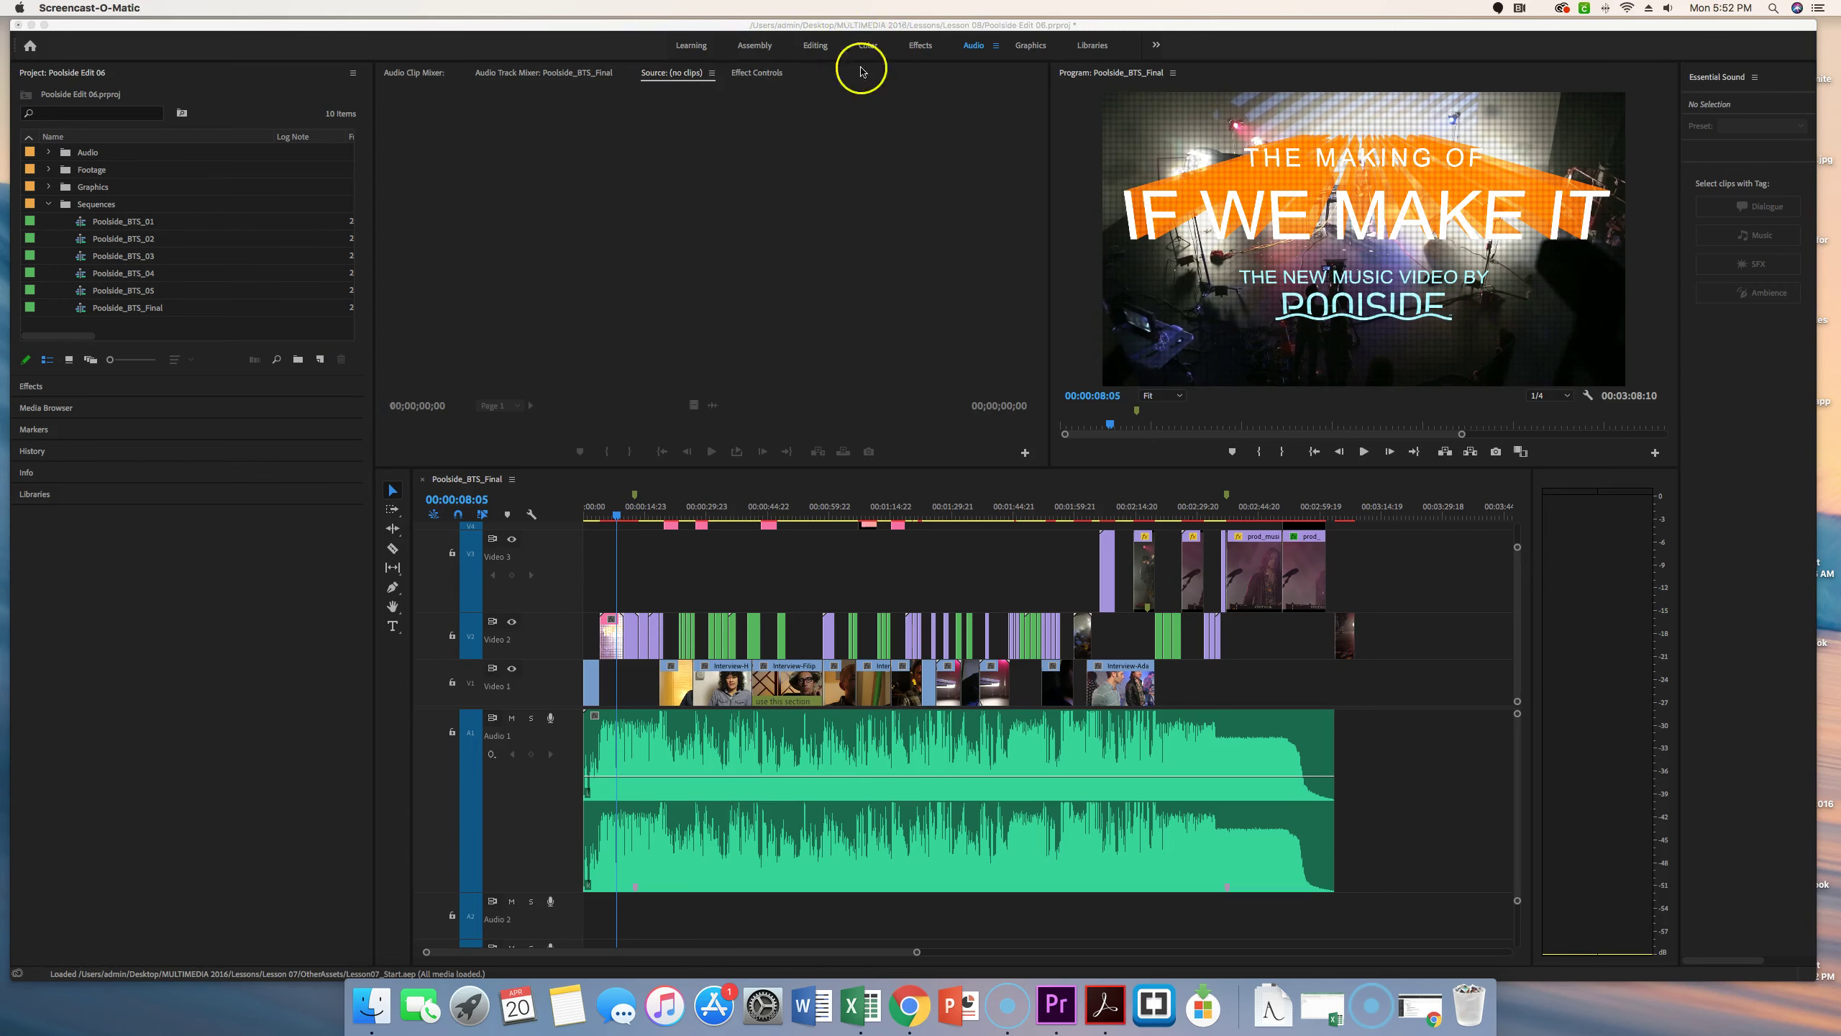
Switch to the Color workspace and show the Lumetri Scopes.
{"action": "left_click", "coordinate": [876, 51]}
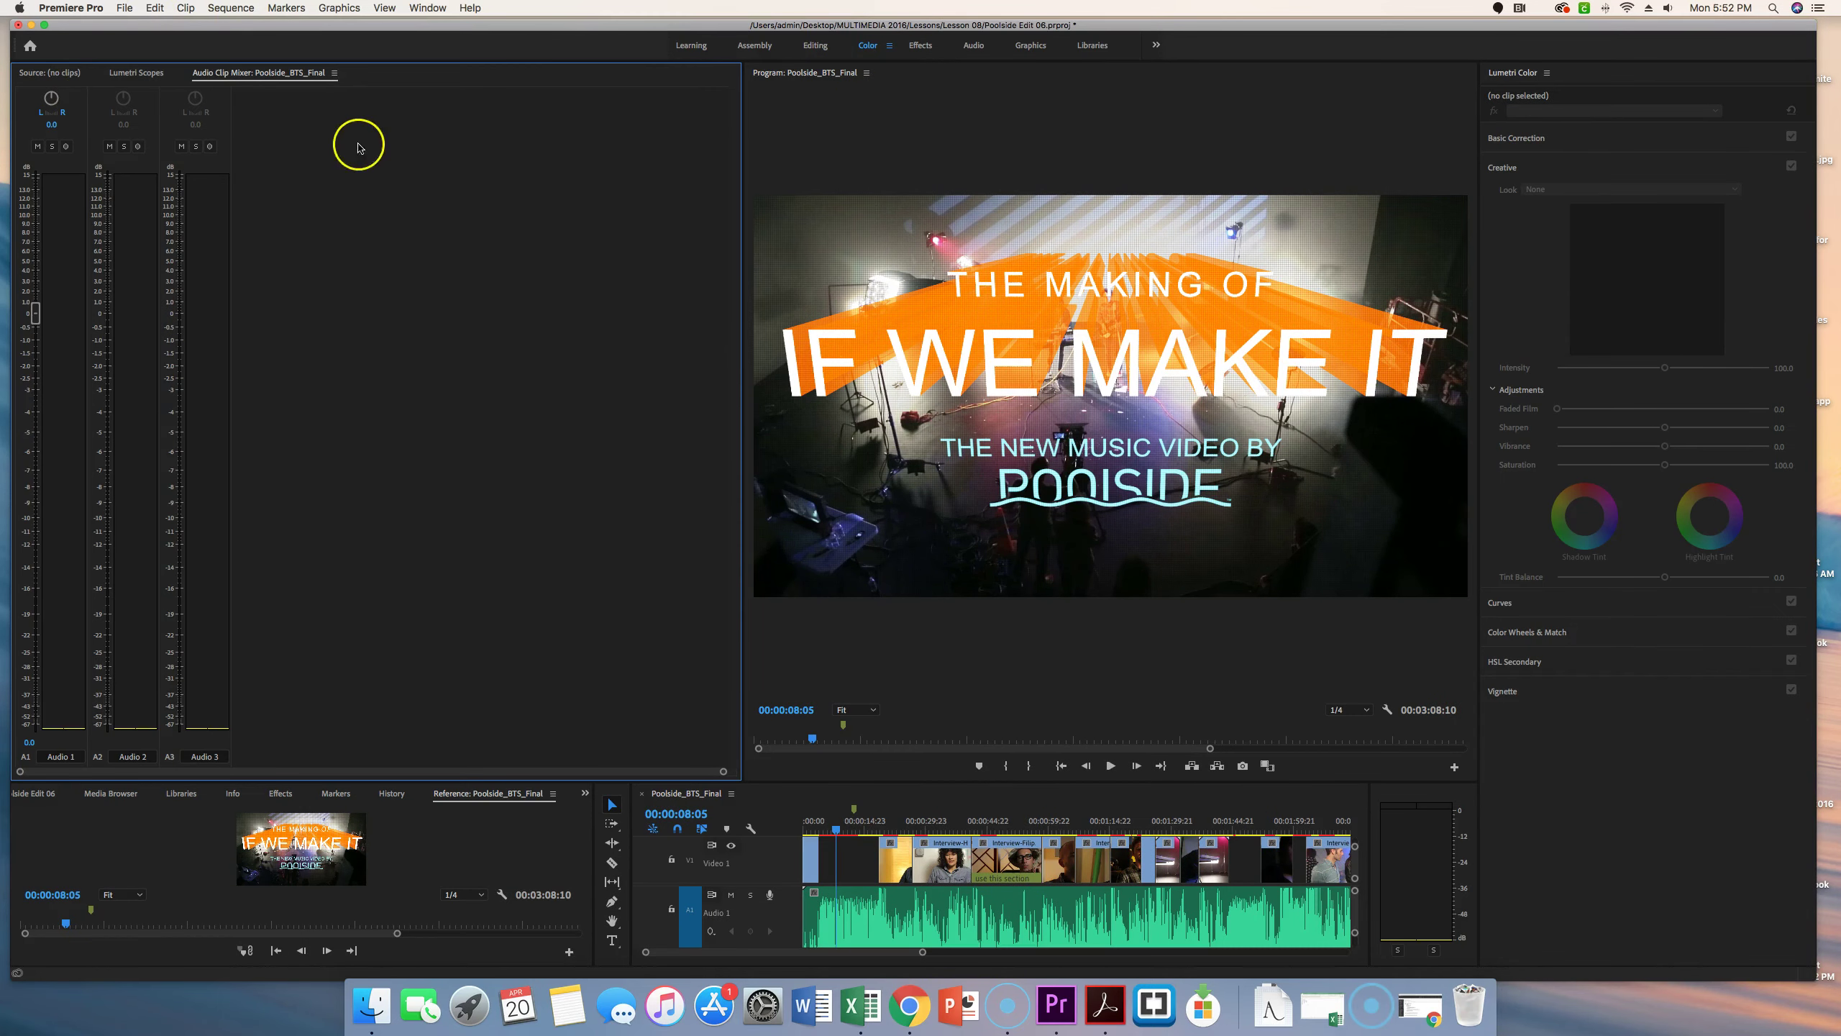
{"action": "left_click", "coordinate": [126, 74]}
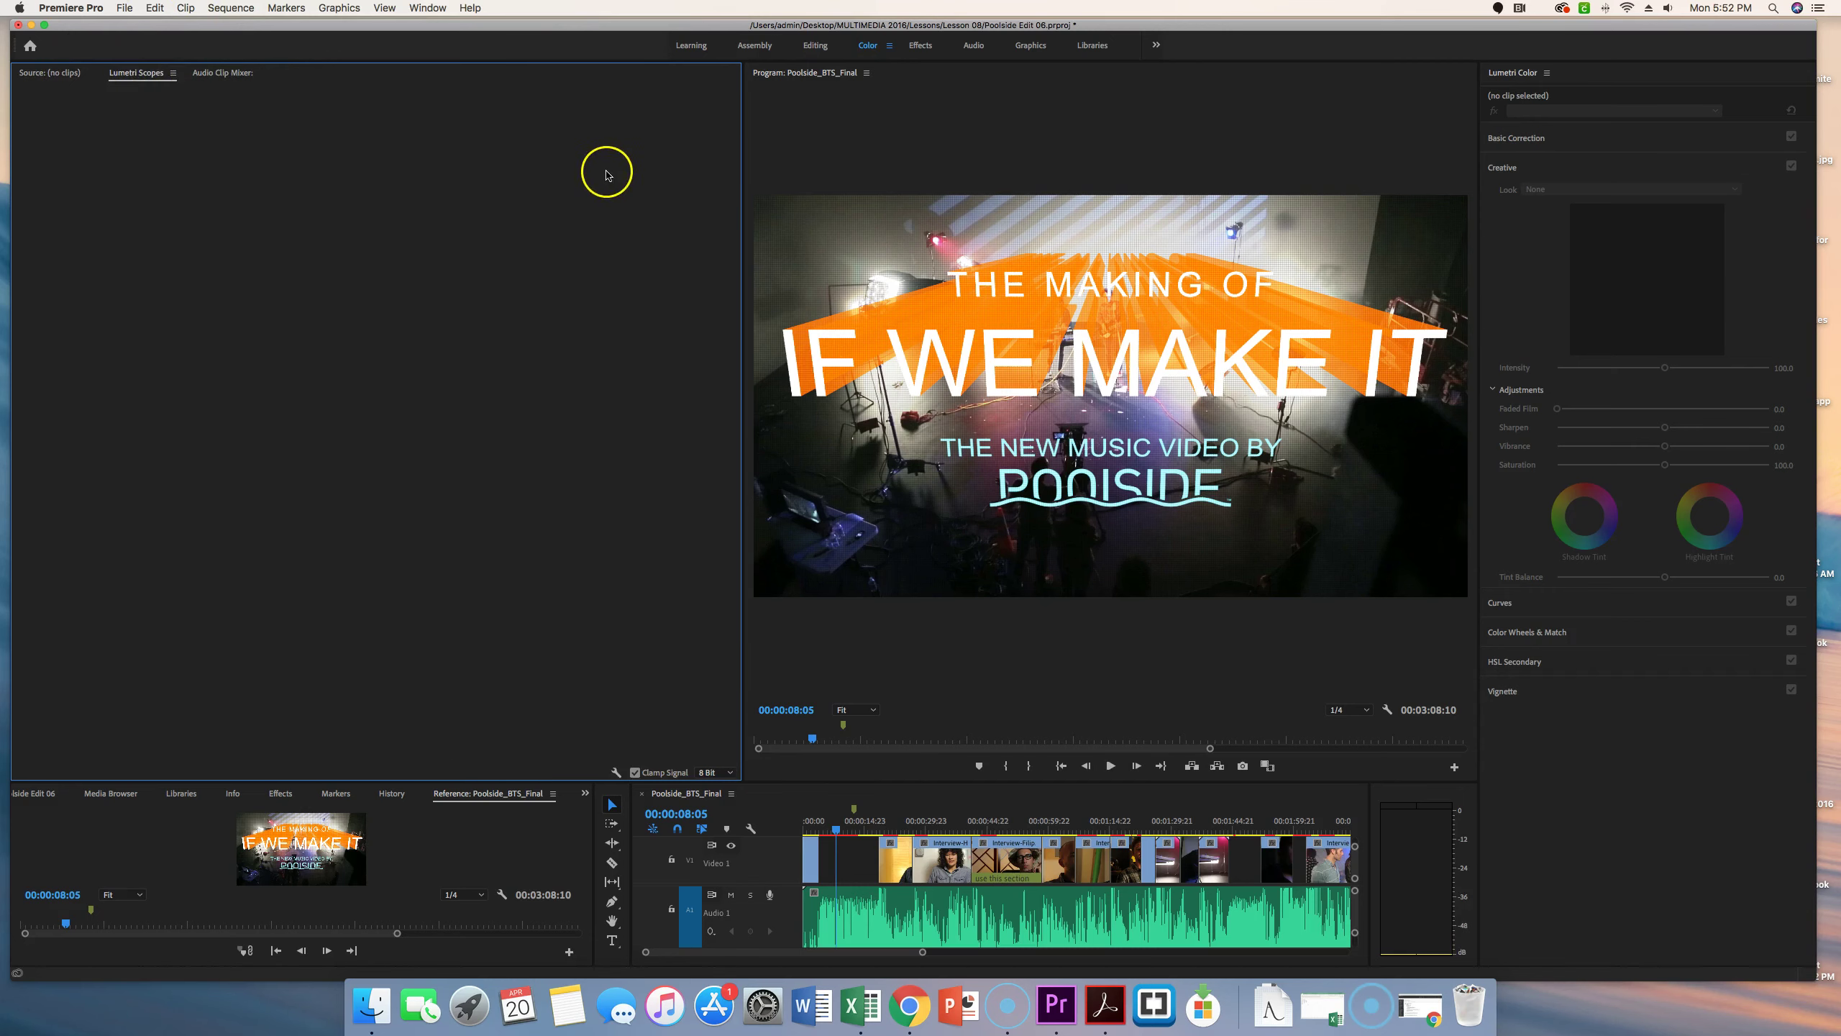
{"action": "left_click", "coordinate": [423, 9]}
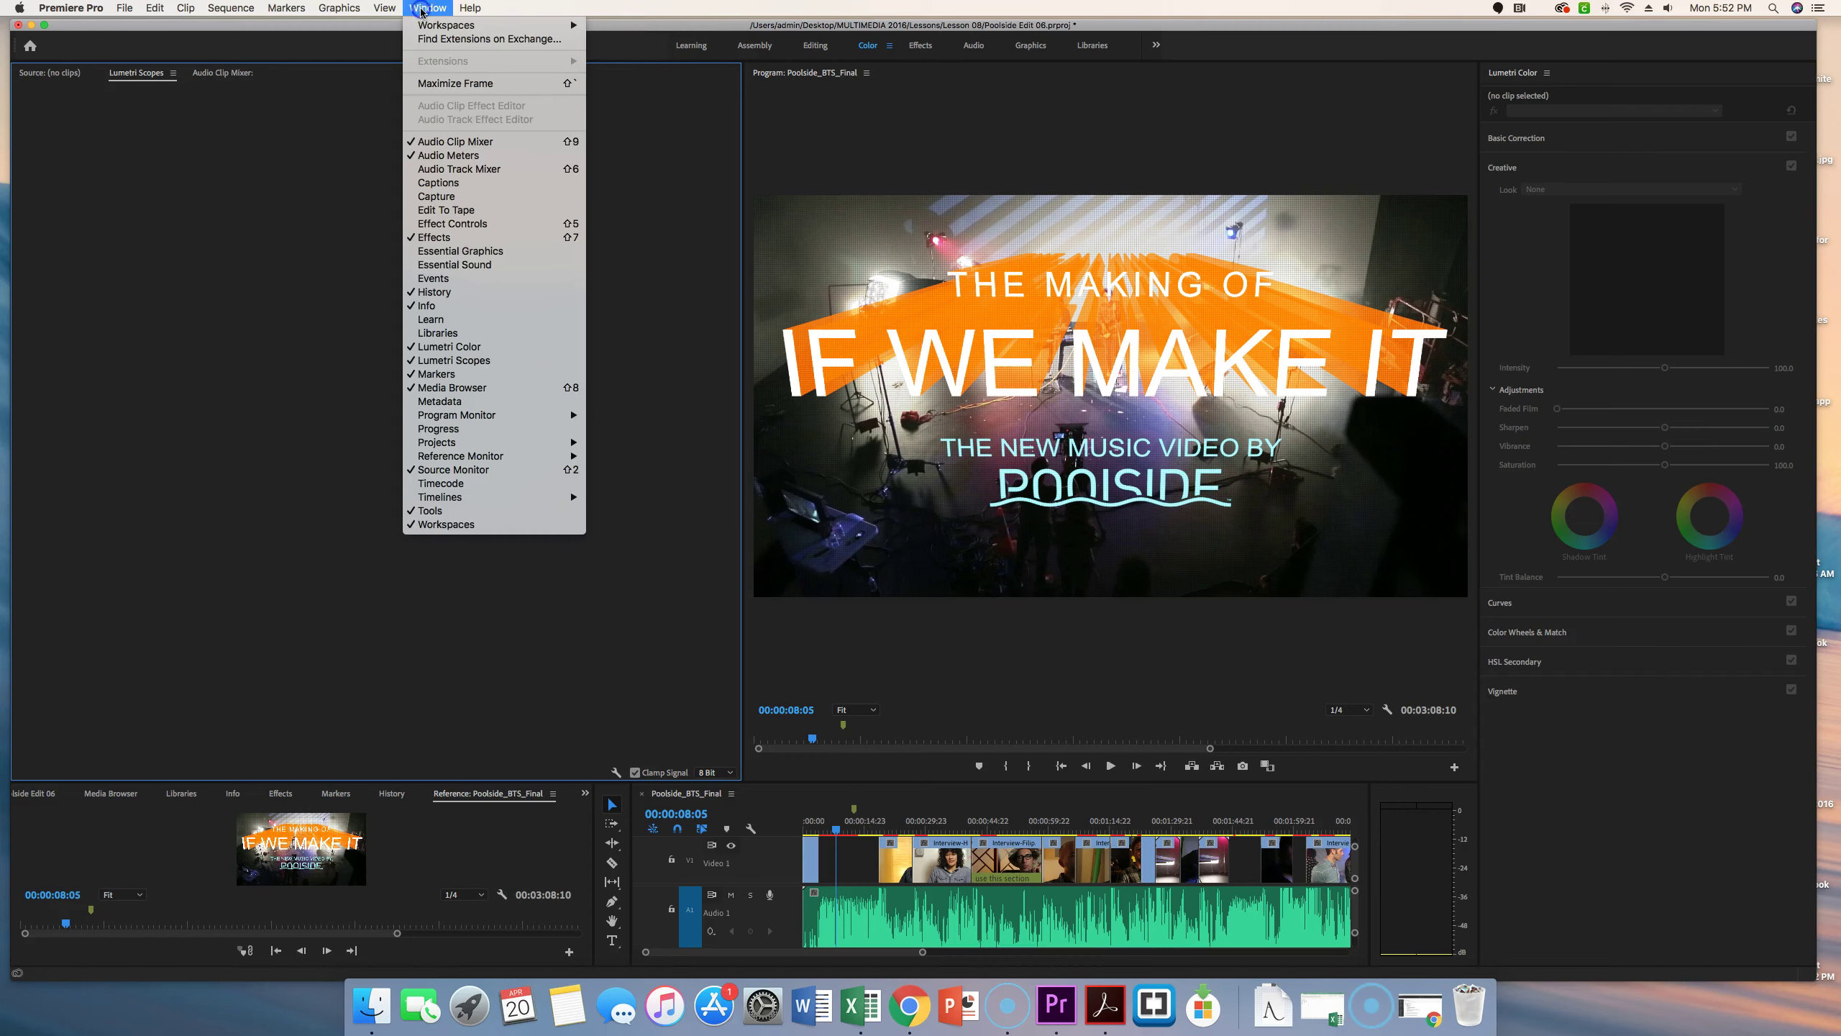
{"action": "mouse_move", "coordinate": [449, 24]}
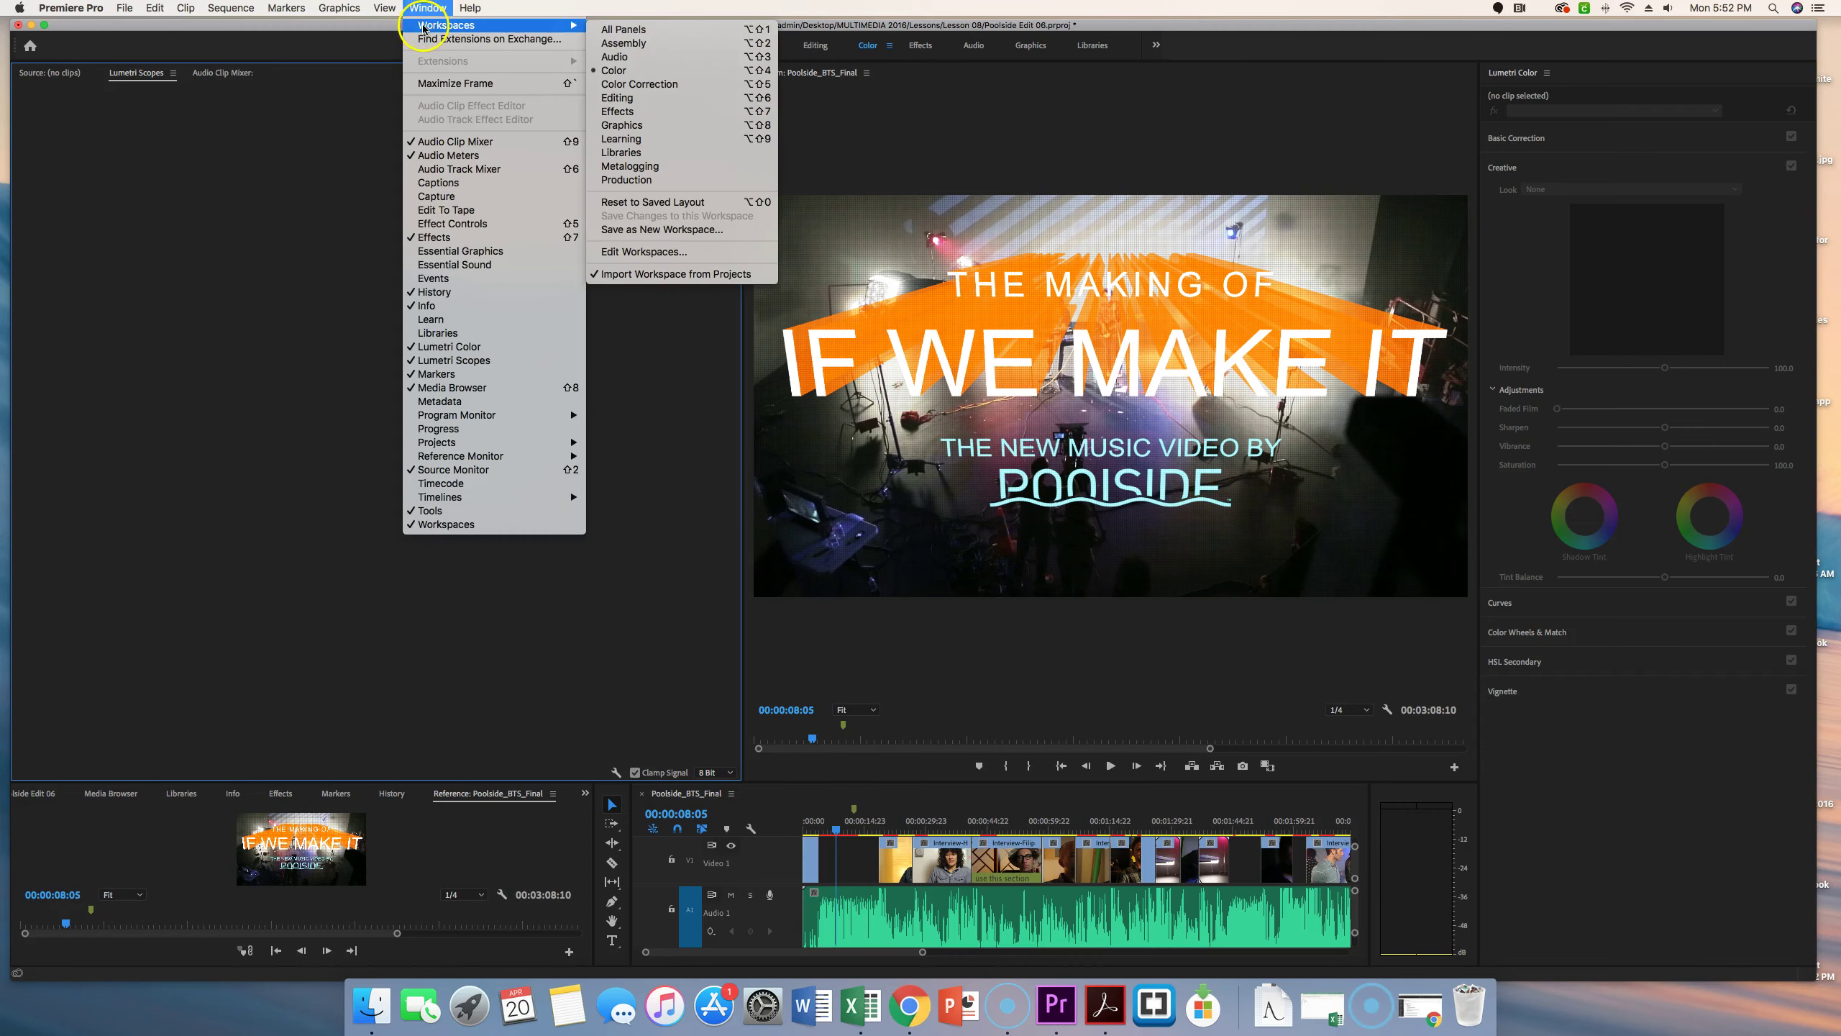
{"action": "left_click", "coordinate": [640, 84]}
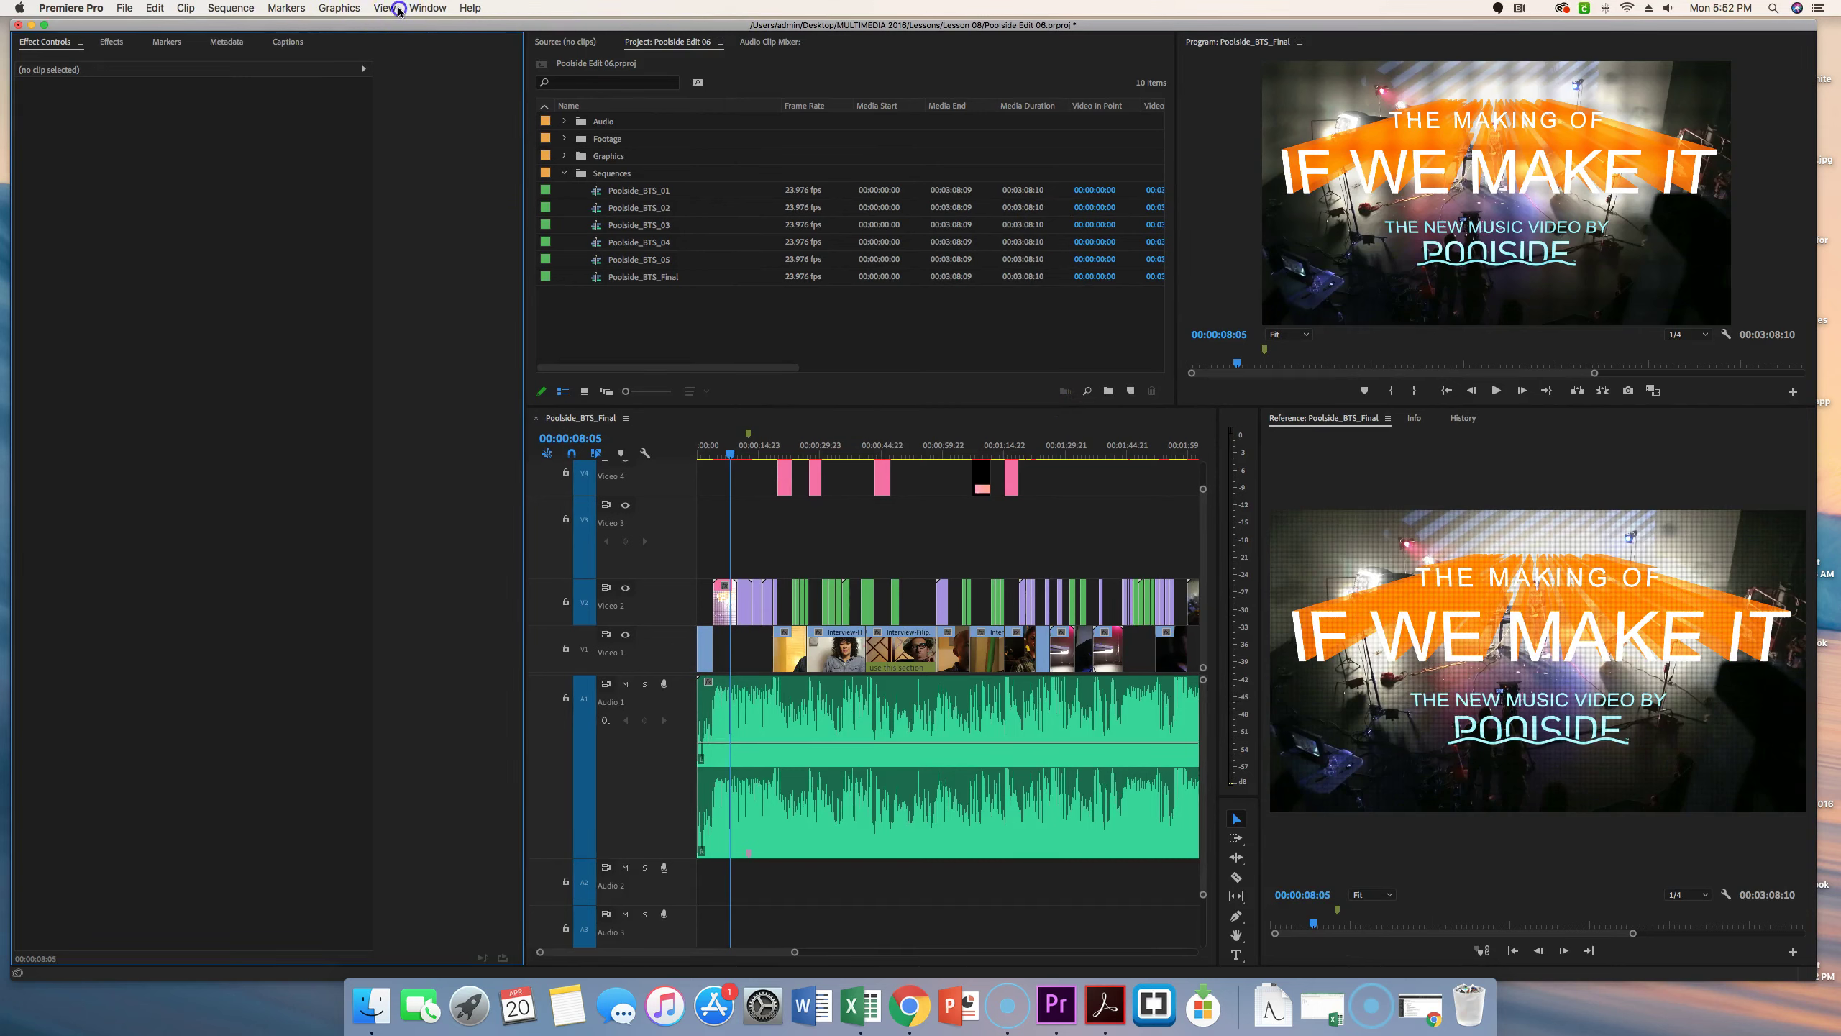
{"action": "left_click", "coordinate": [358, 9]}
{"action": "mouse_move", "coordinate": [442, 10]}
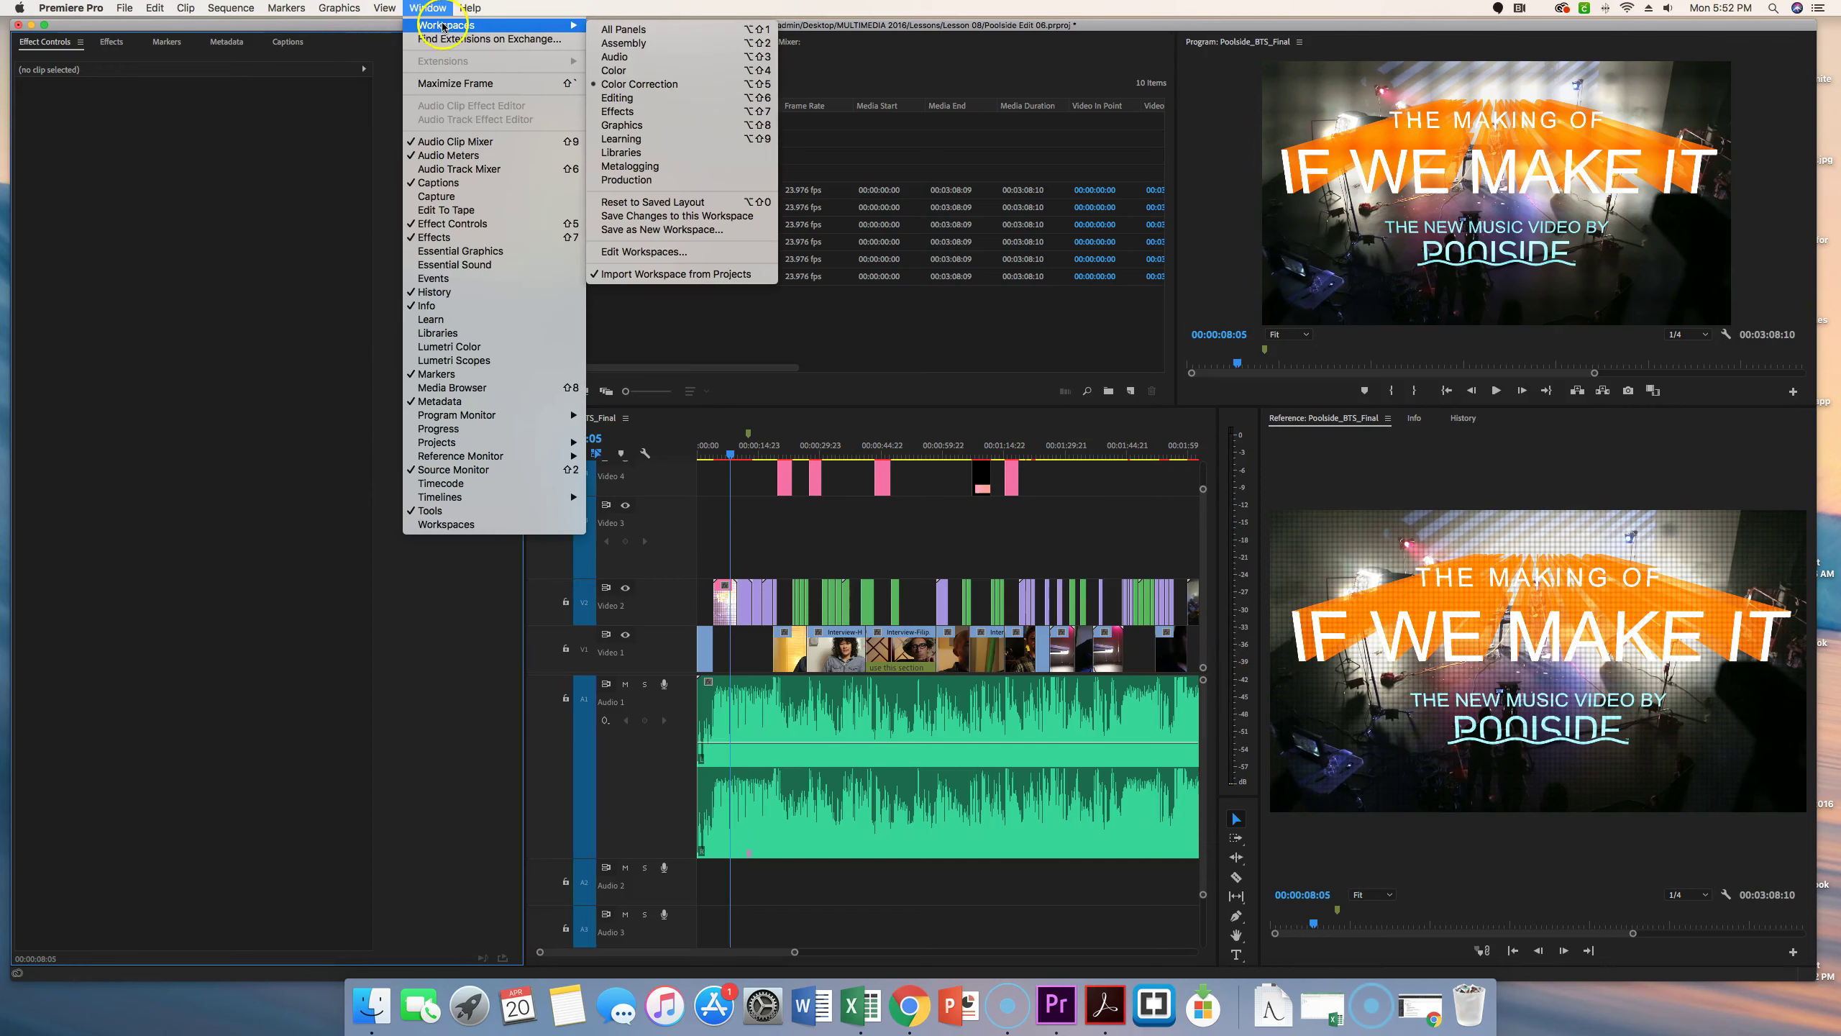
{"action": "left_click", "coordinate": [647, 78]}
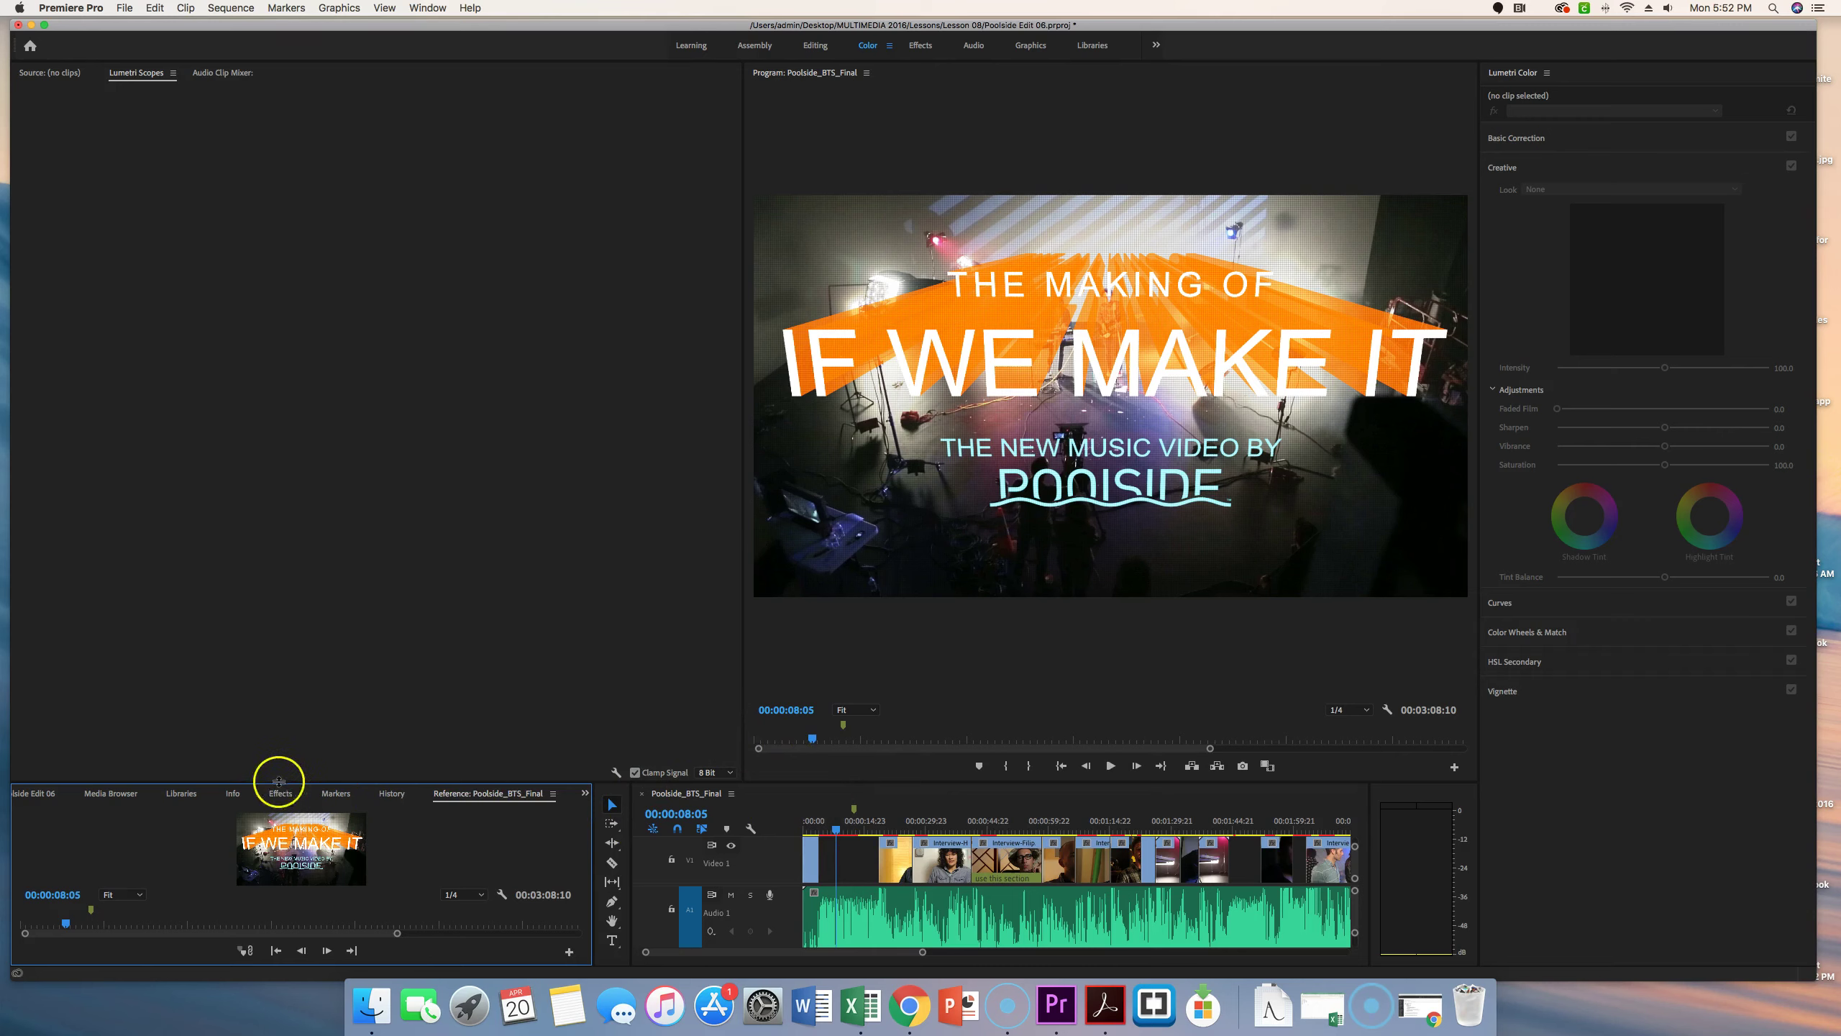
Show the effects library in place of the reference monitor.
{"action": "left_click", "coordinate": [47, 796]}
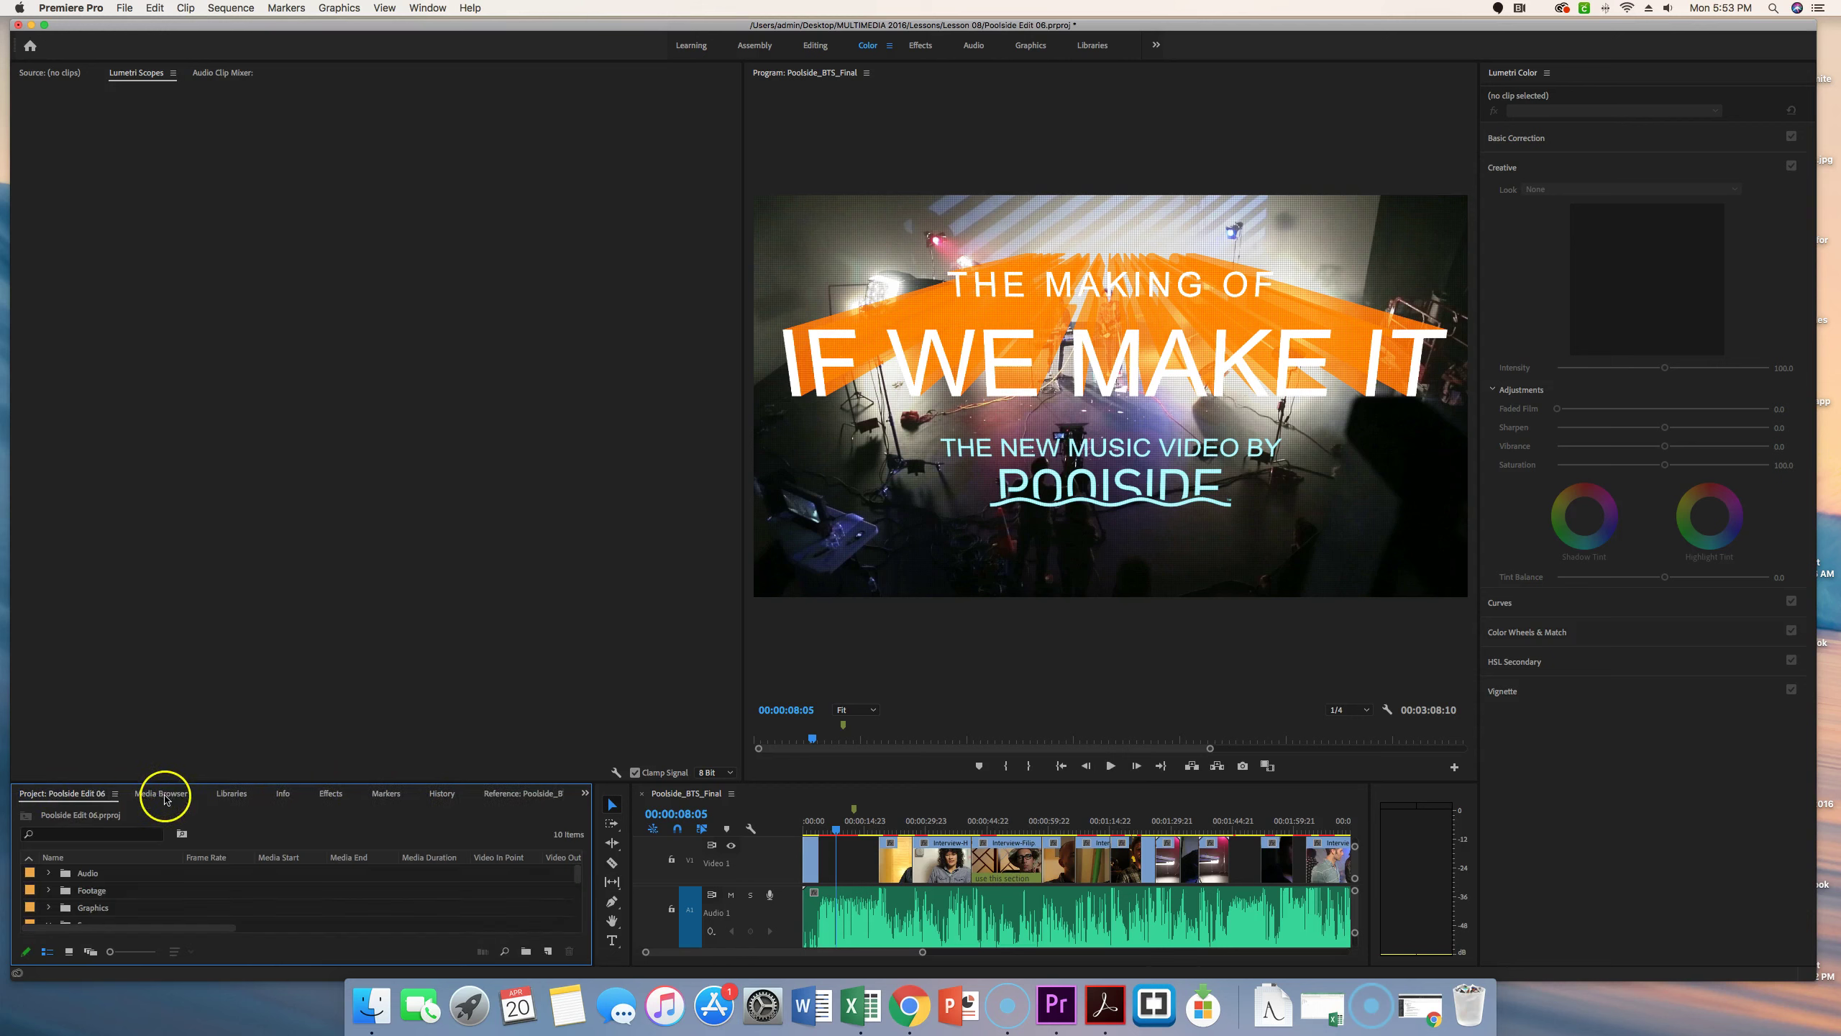
{"action": "left_click", "coordinate": [330, 794]}
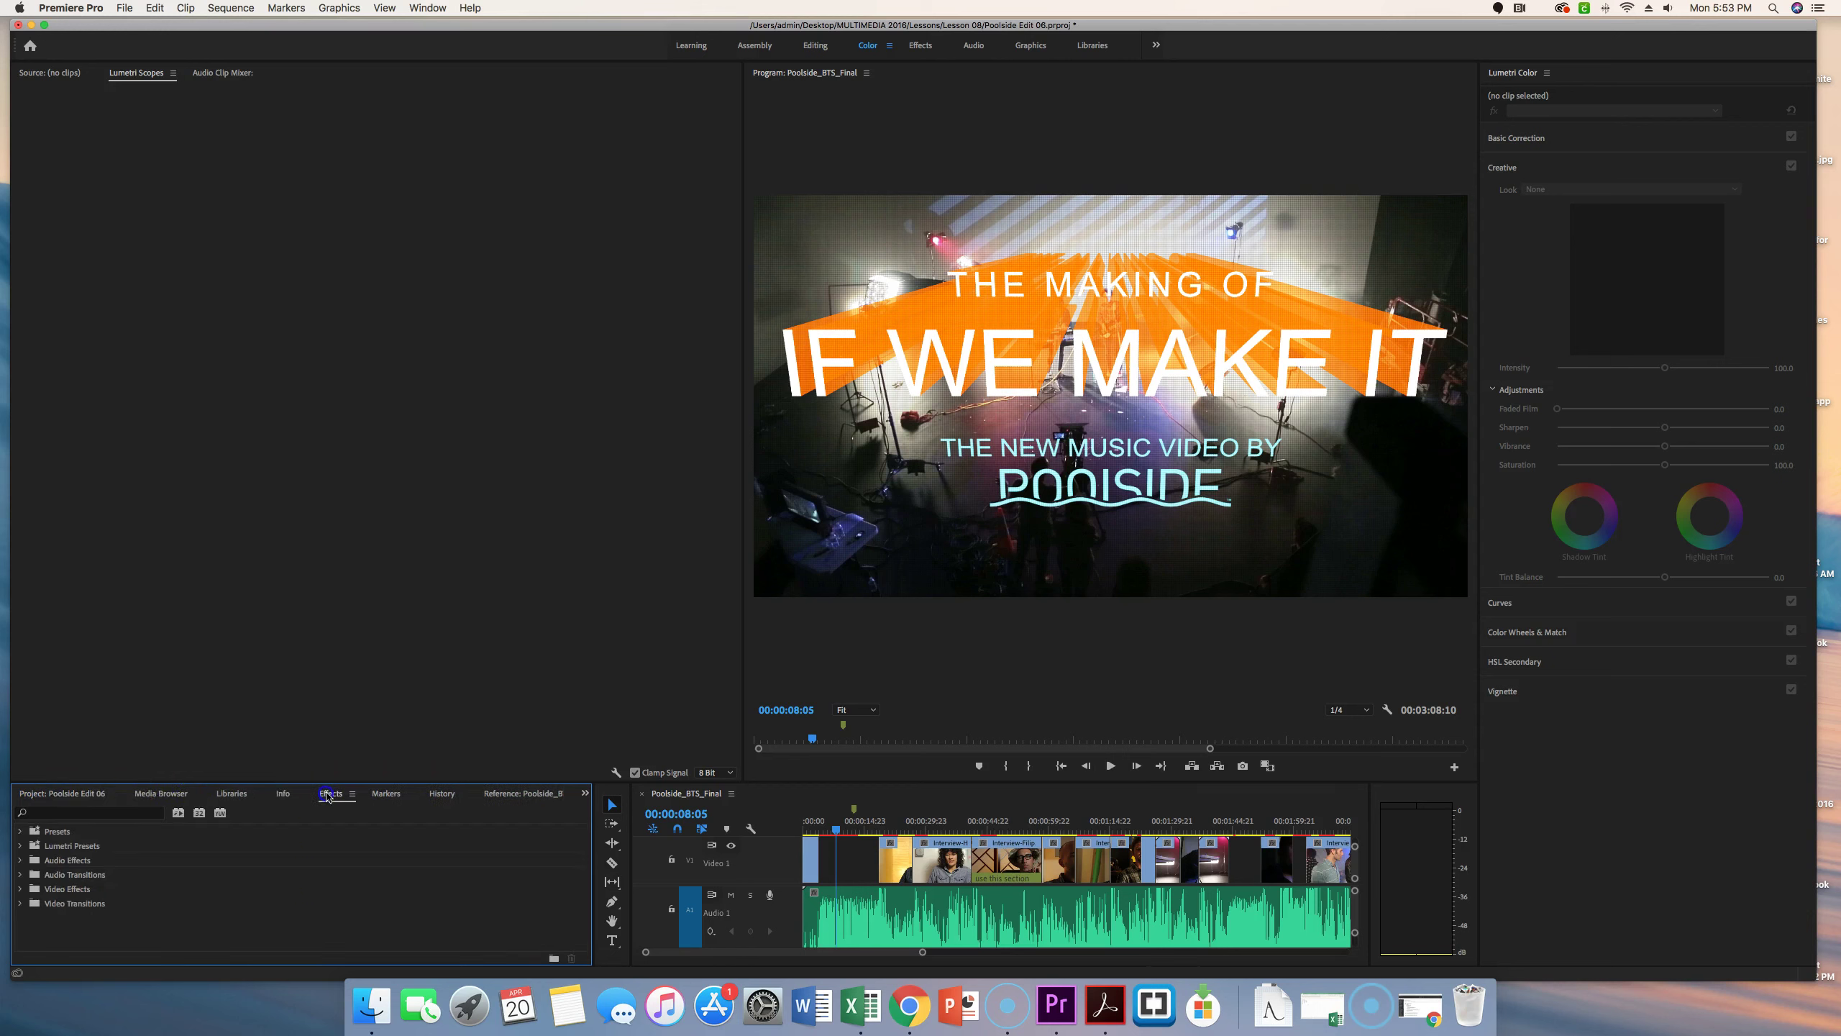
{"action": "left_click", "coordinate": [371, 796]}
{"action": "left_click", "coordinate": [507, 793]}
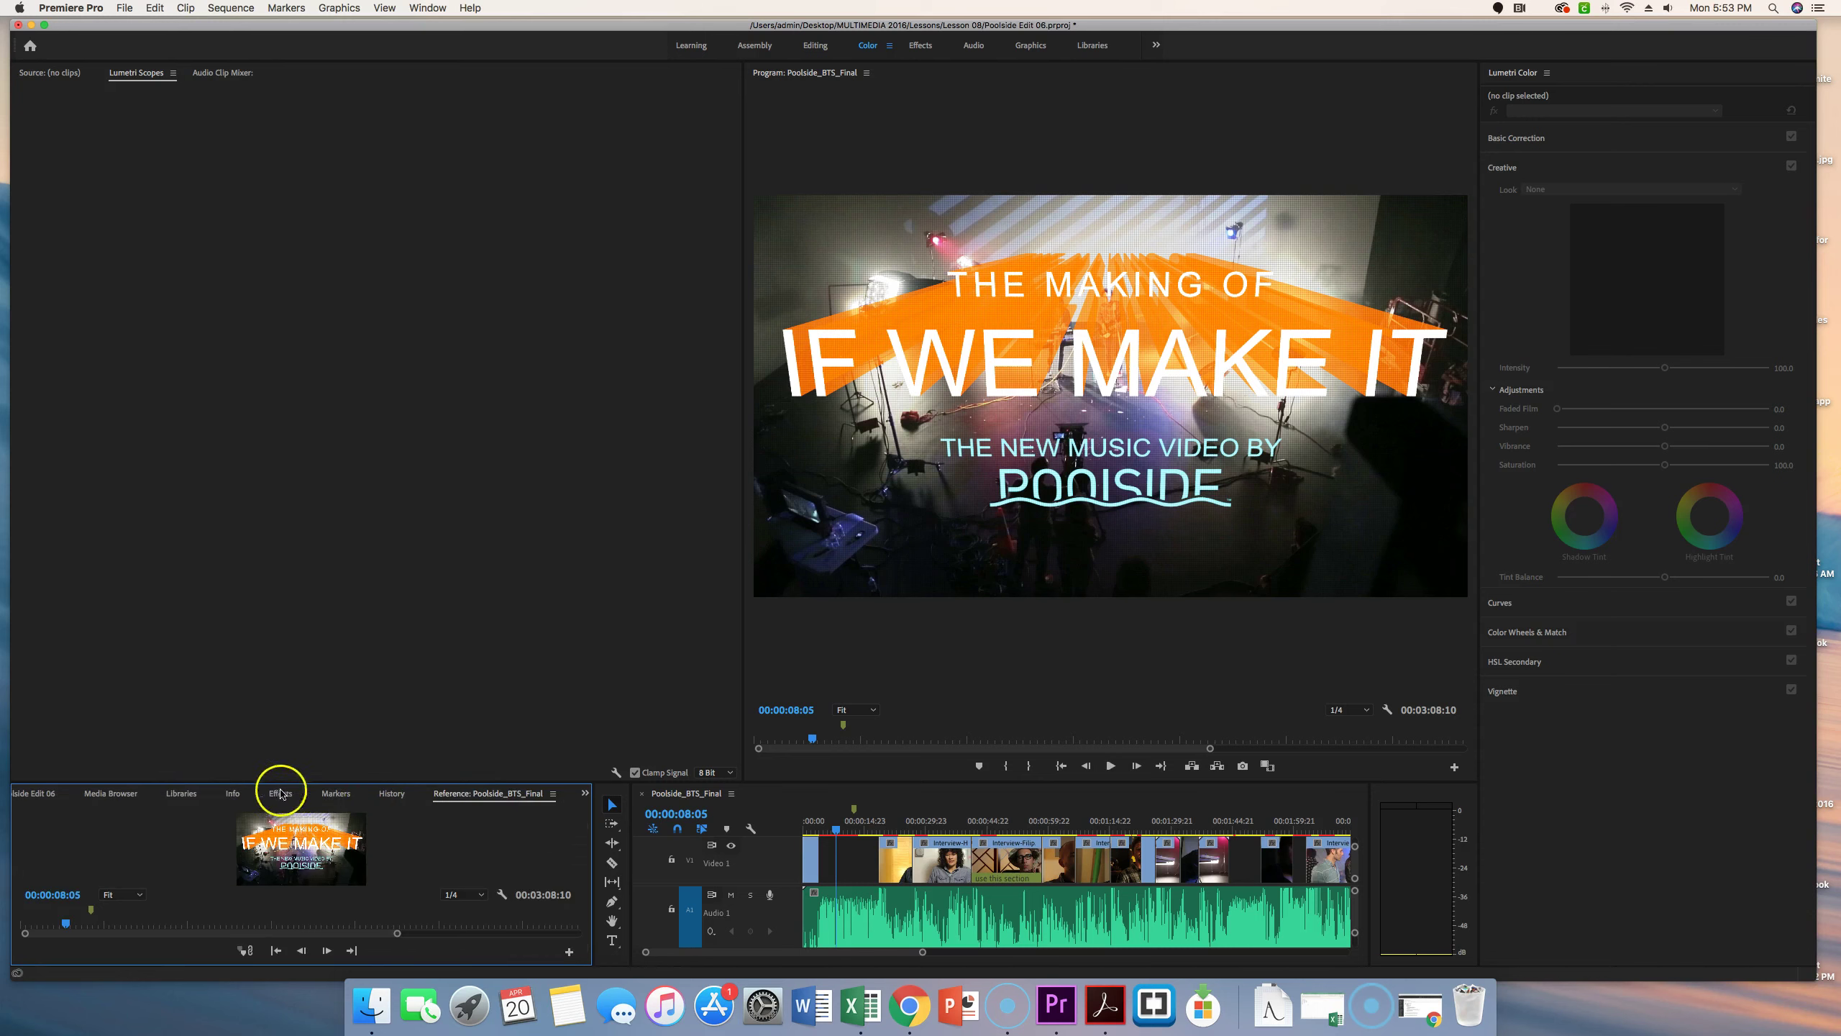
{"action": "left_click", "coordinate": [278, 795]}
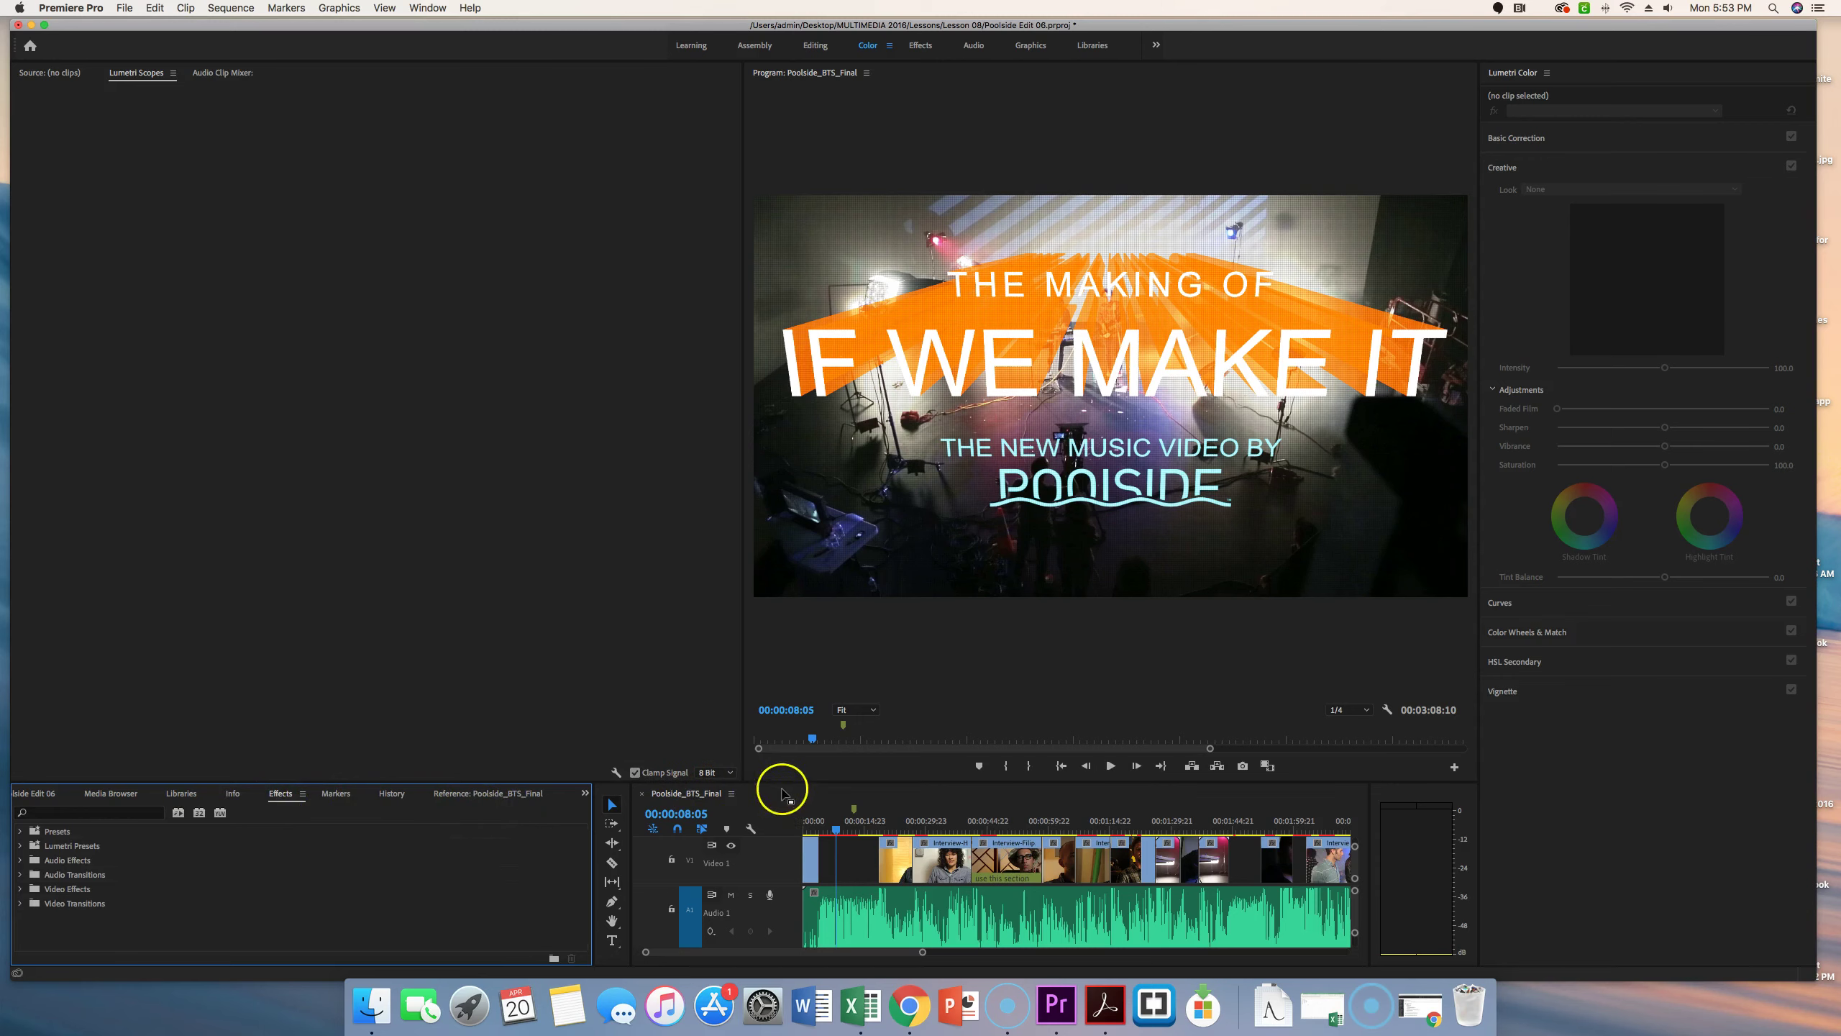
Enlarge the timeline area and lower the divider between video and audio tracks so Video 1 and Video 2 have room.
{"action": "left_click_drag", "start_coordinate": [783, 782], "coordinate": [793, 694]}
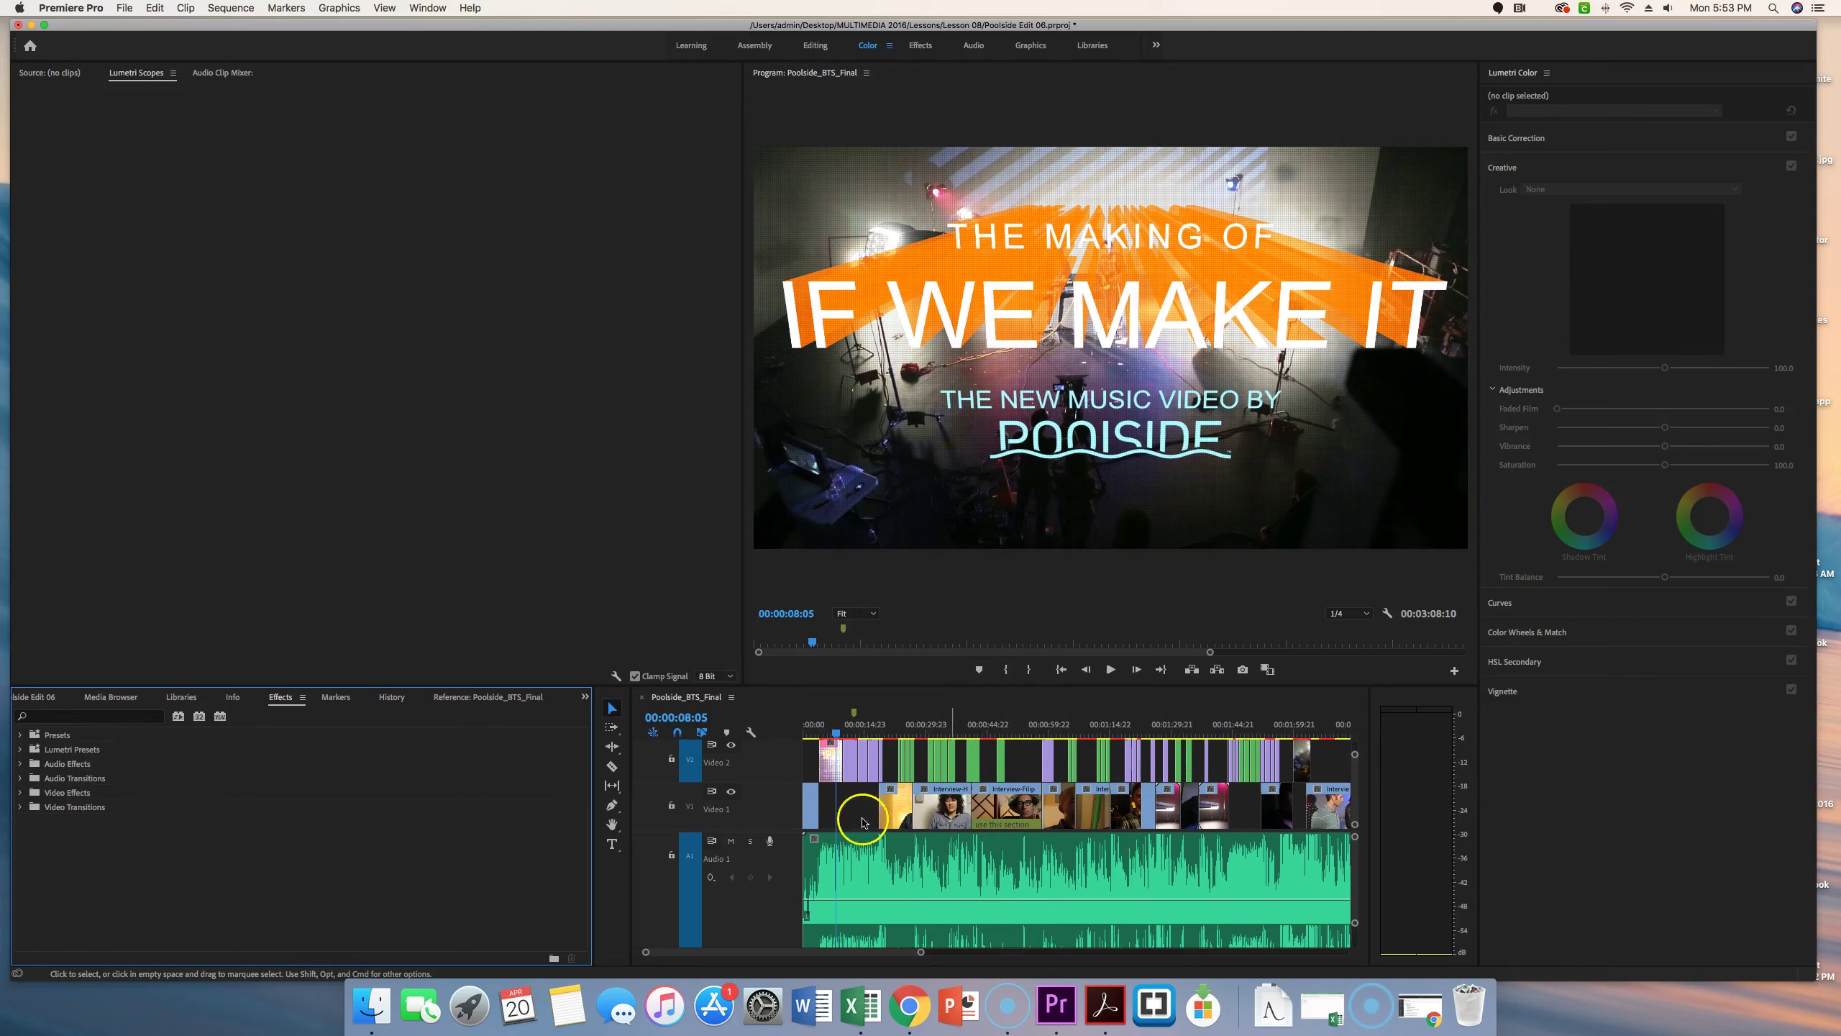
{"action": "left_click_drag", "start_coordinate": [768, 833], "coordinate": [763, 869]}
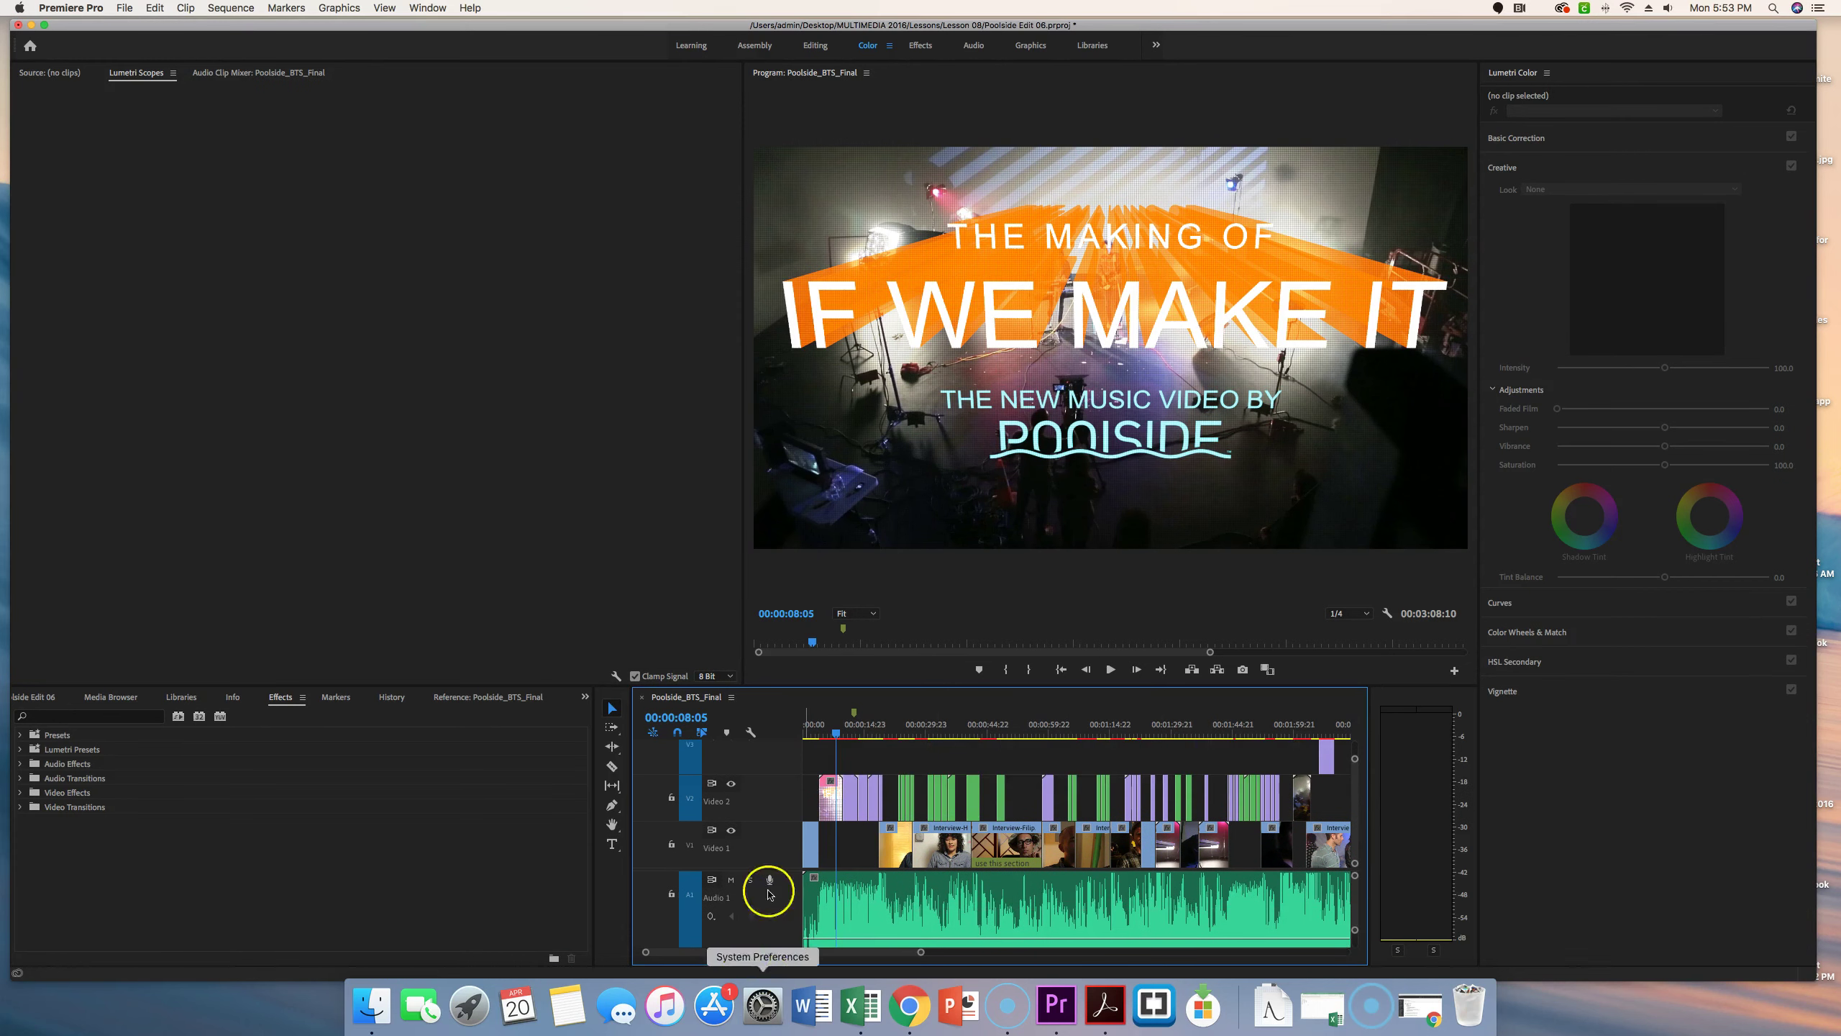
{"action": "left_click", "coordinate": [853, 868]}
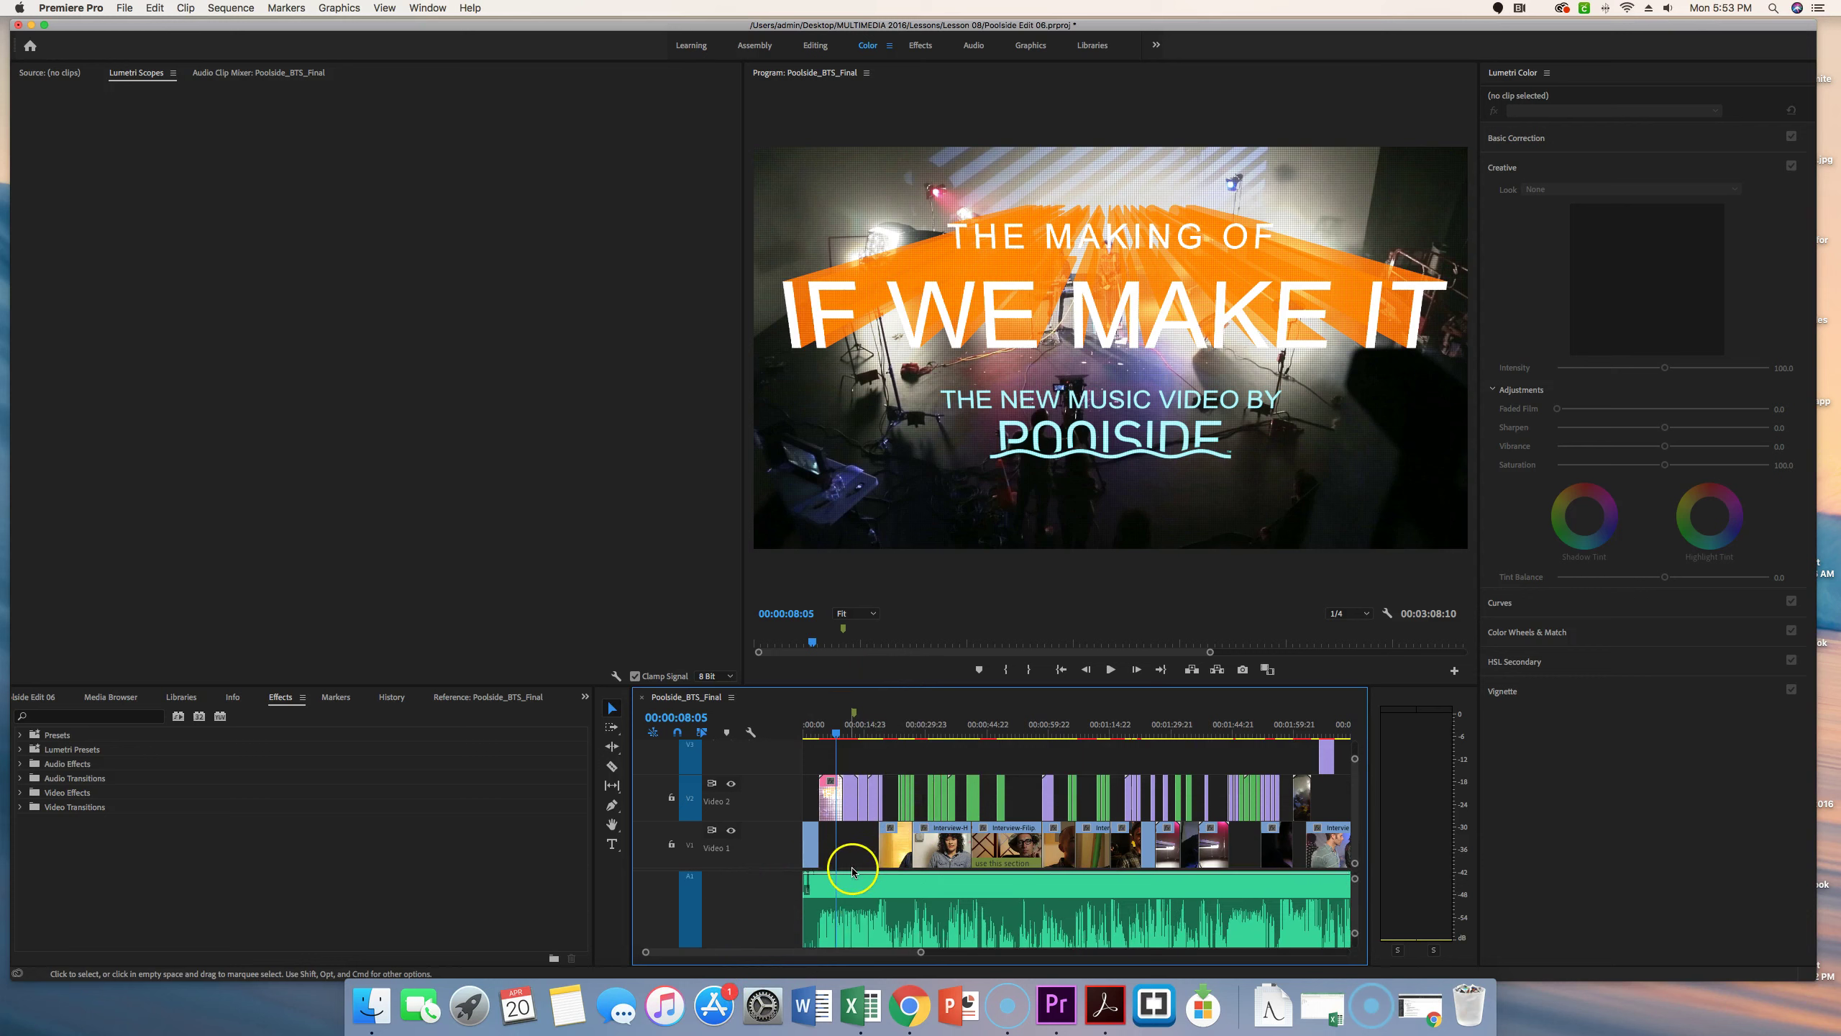
{"action": "scroll", "coordinate": [845, 867], "scroll_direction": "up", "scroll_amount": 5}
{"action": "scroll", "coordinate": [834, 848], "scroll_direction": "down", "scroll_amount": 3}
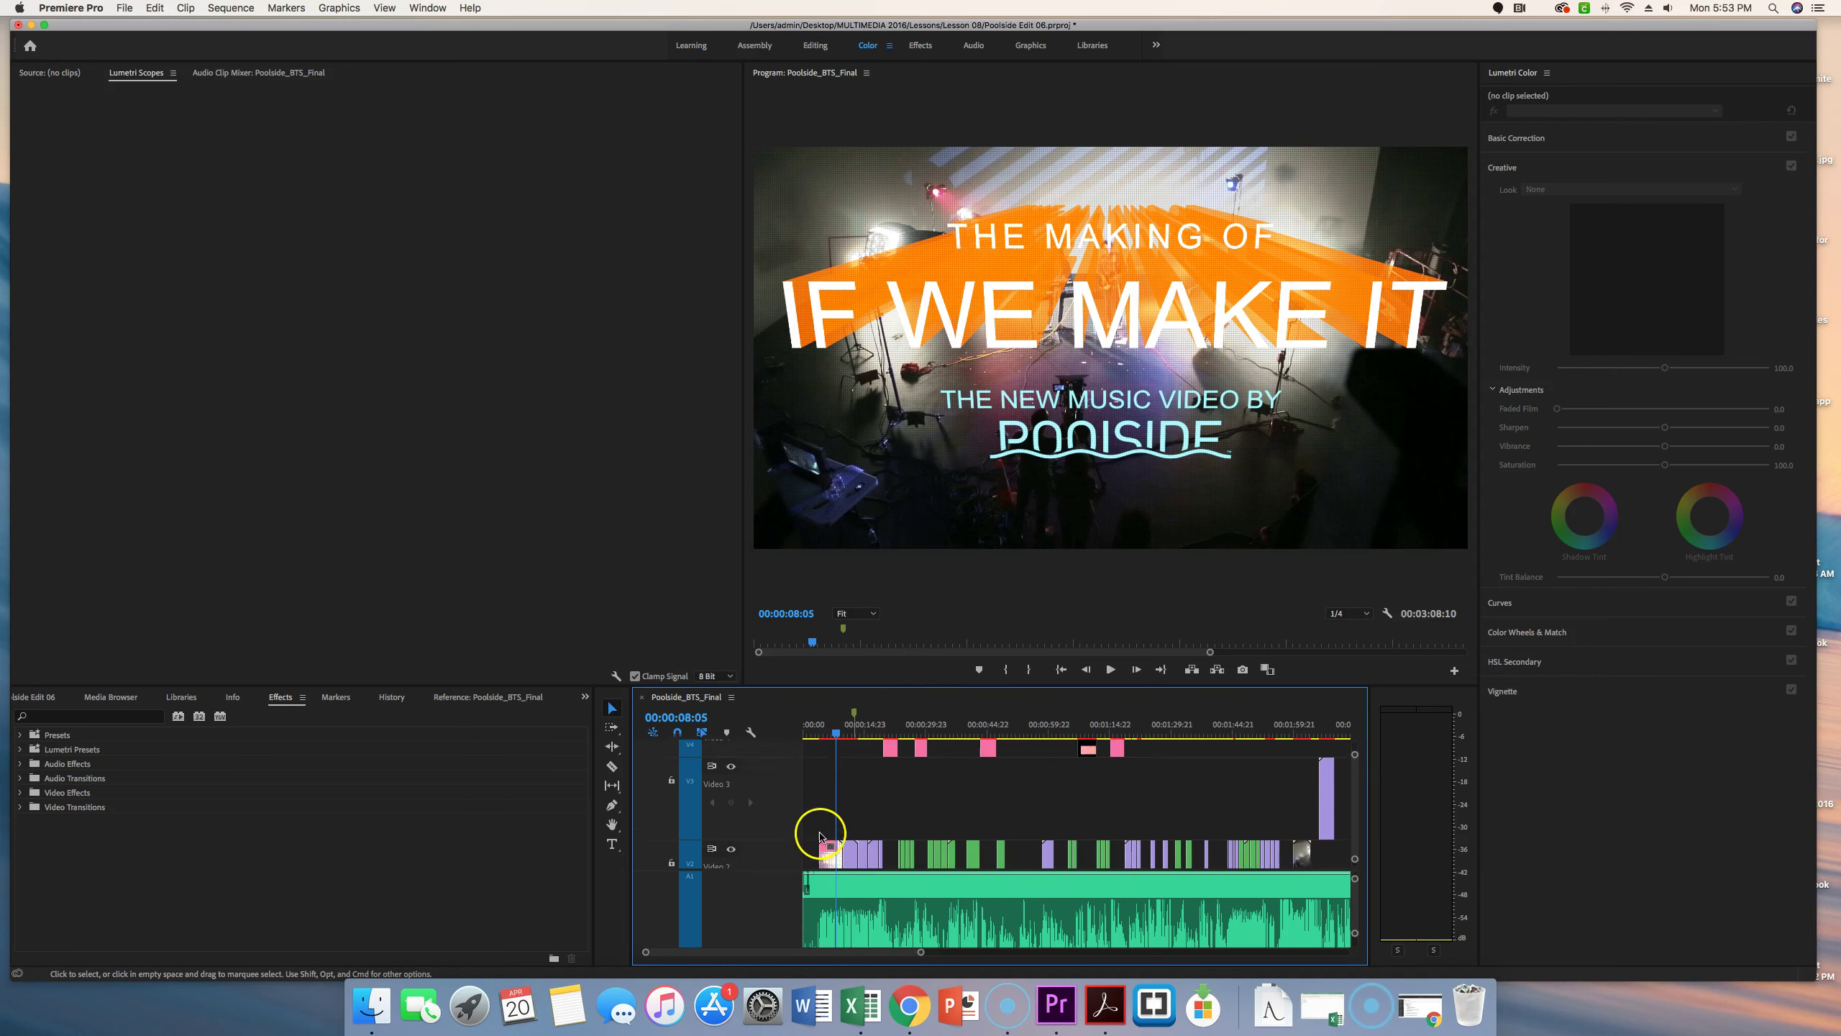
{"action": "scroll", "coordinate": [820, 837], "scroll_direction": "down", "scroll_amount": 3}
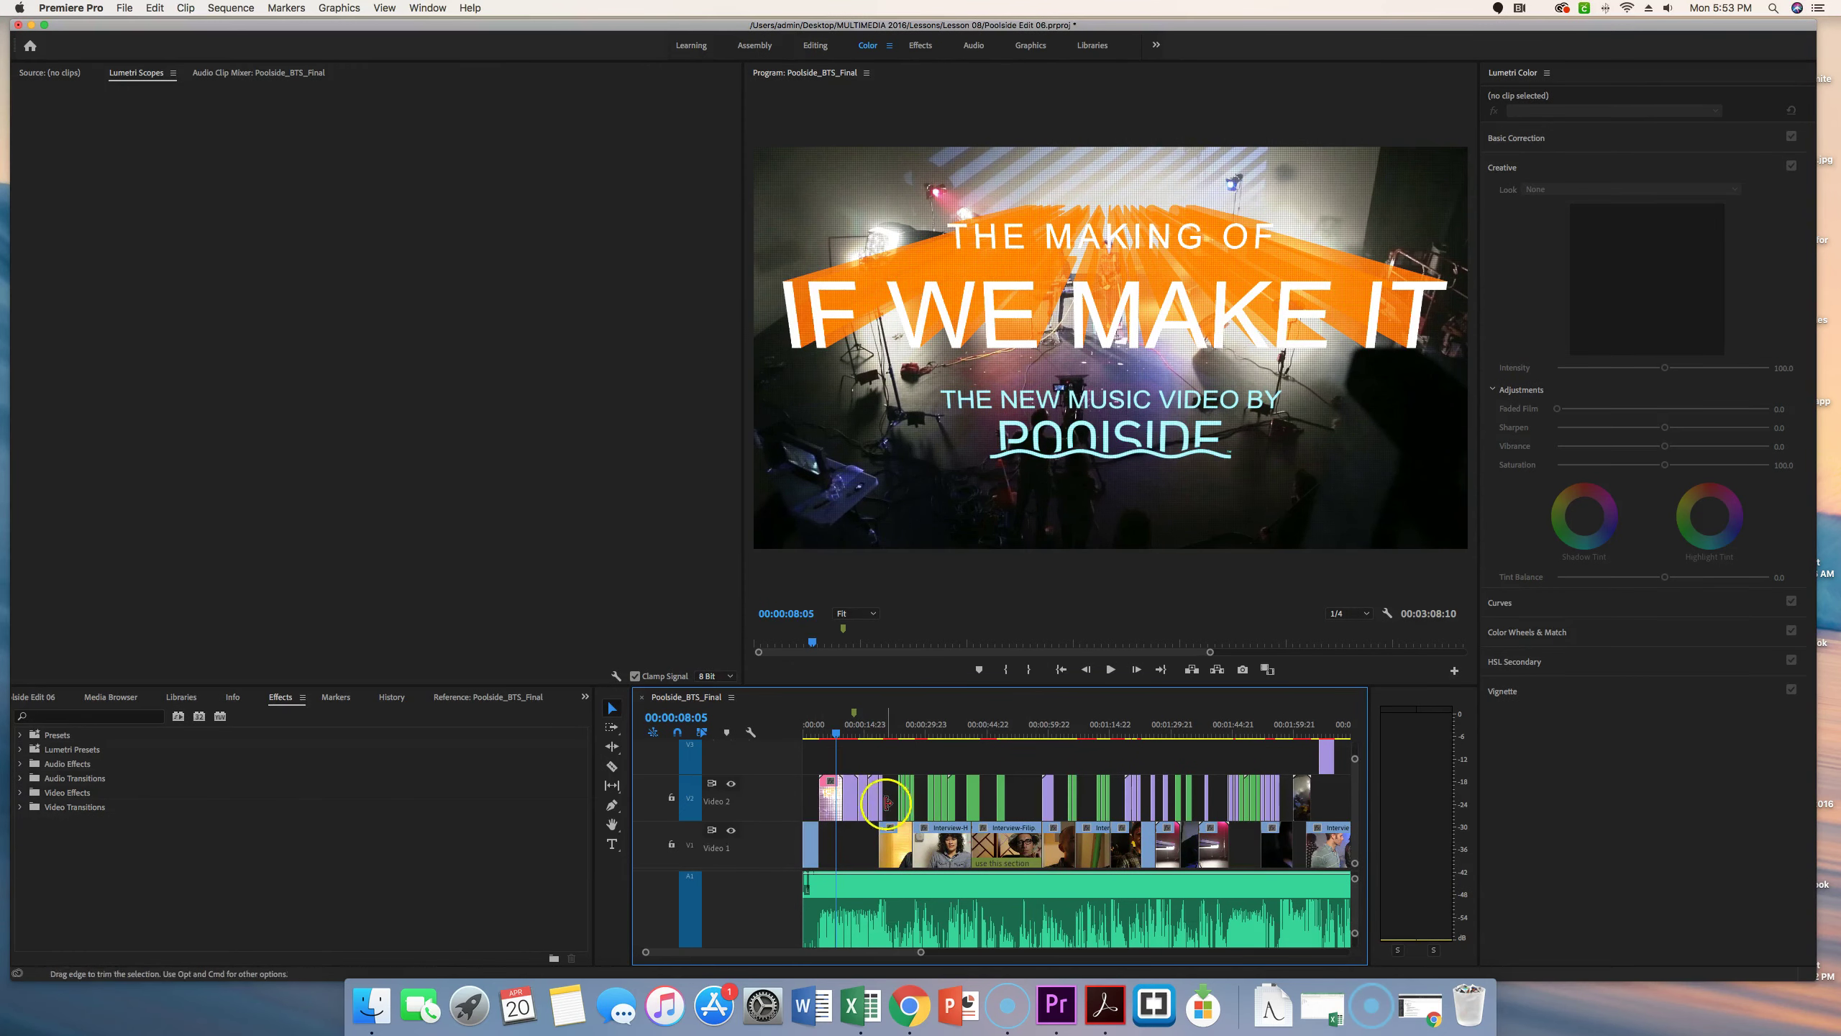
Move the playhead to the start of the Poolside_BTS_Final sequence and select the first interview clip on Video 1.
{"action": "left_click_drag", "start_coordinate": [837, 735], "coordinate": [766, 737]}
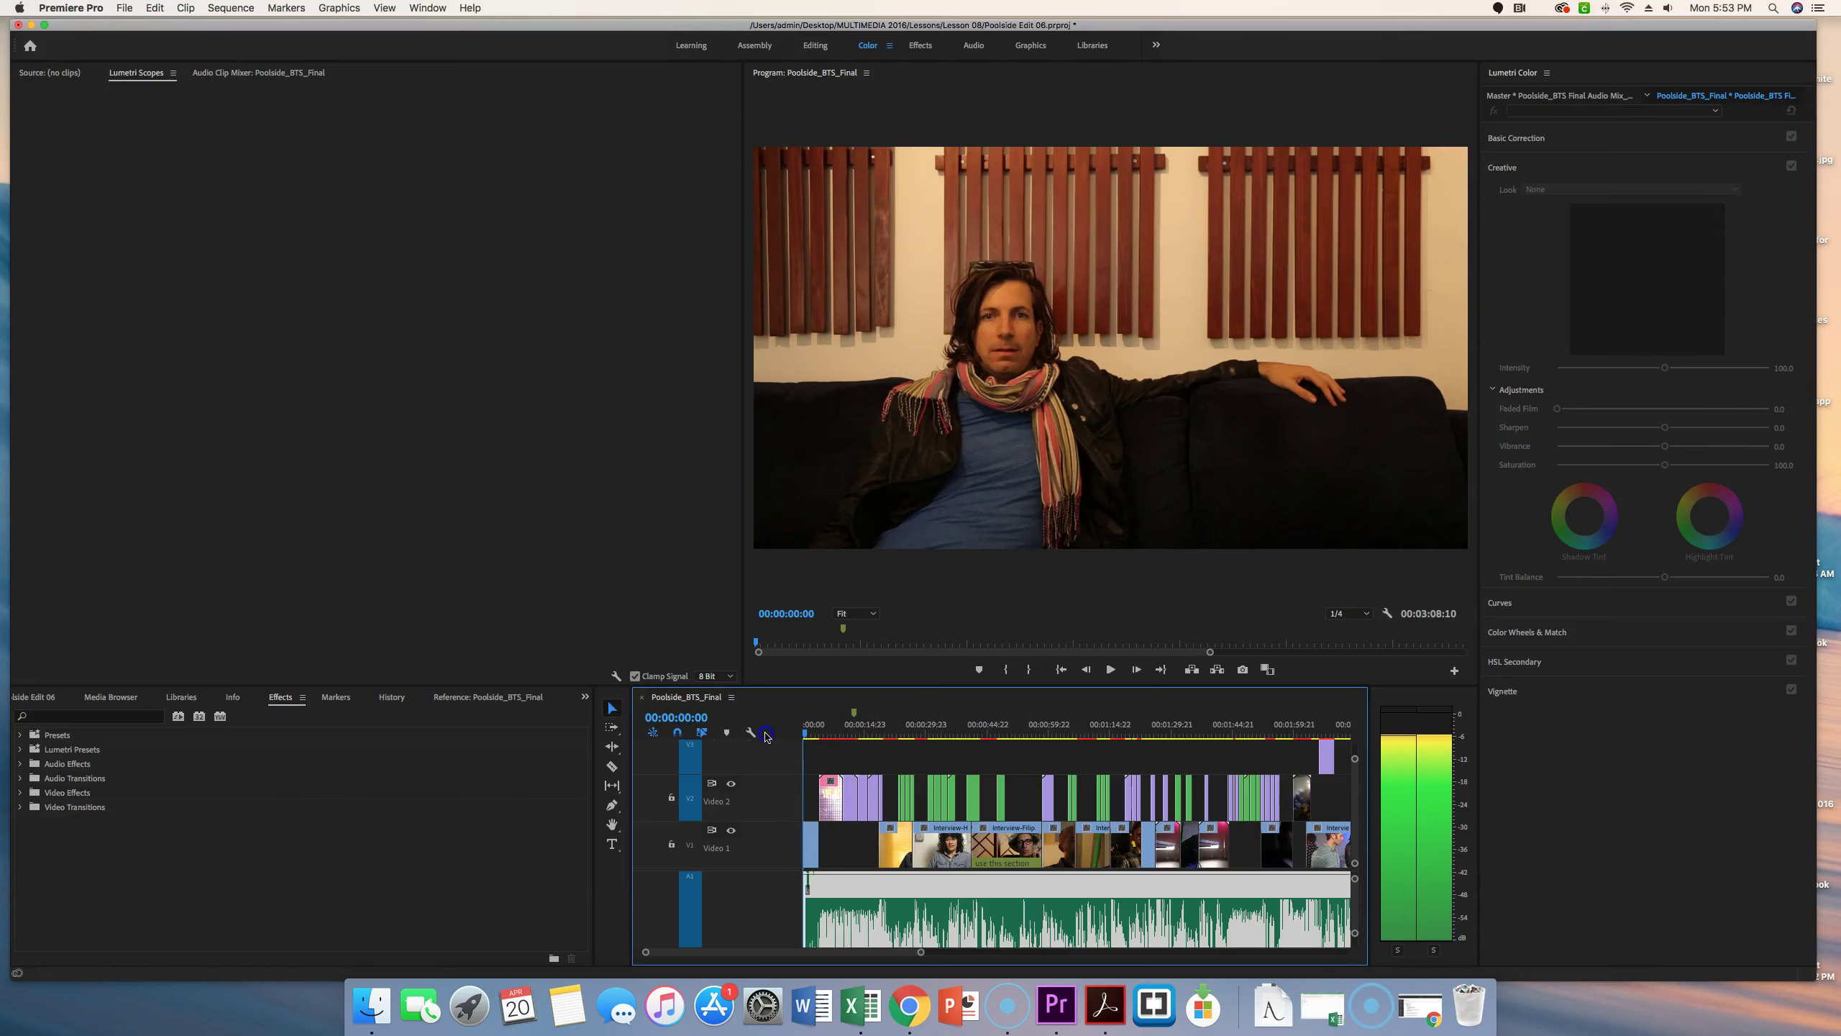
{"action": "left_click", "coordinate": [810, 856]}
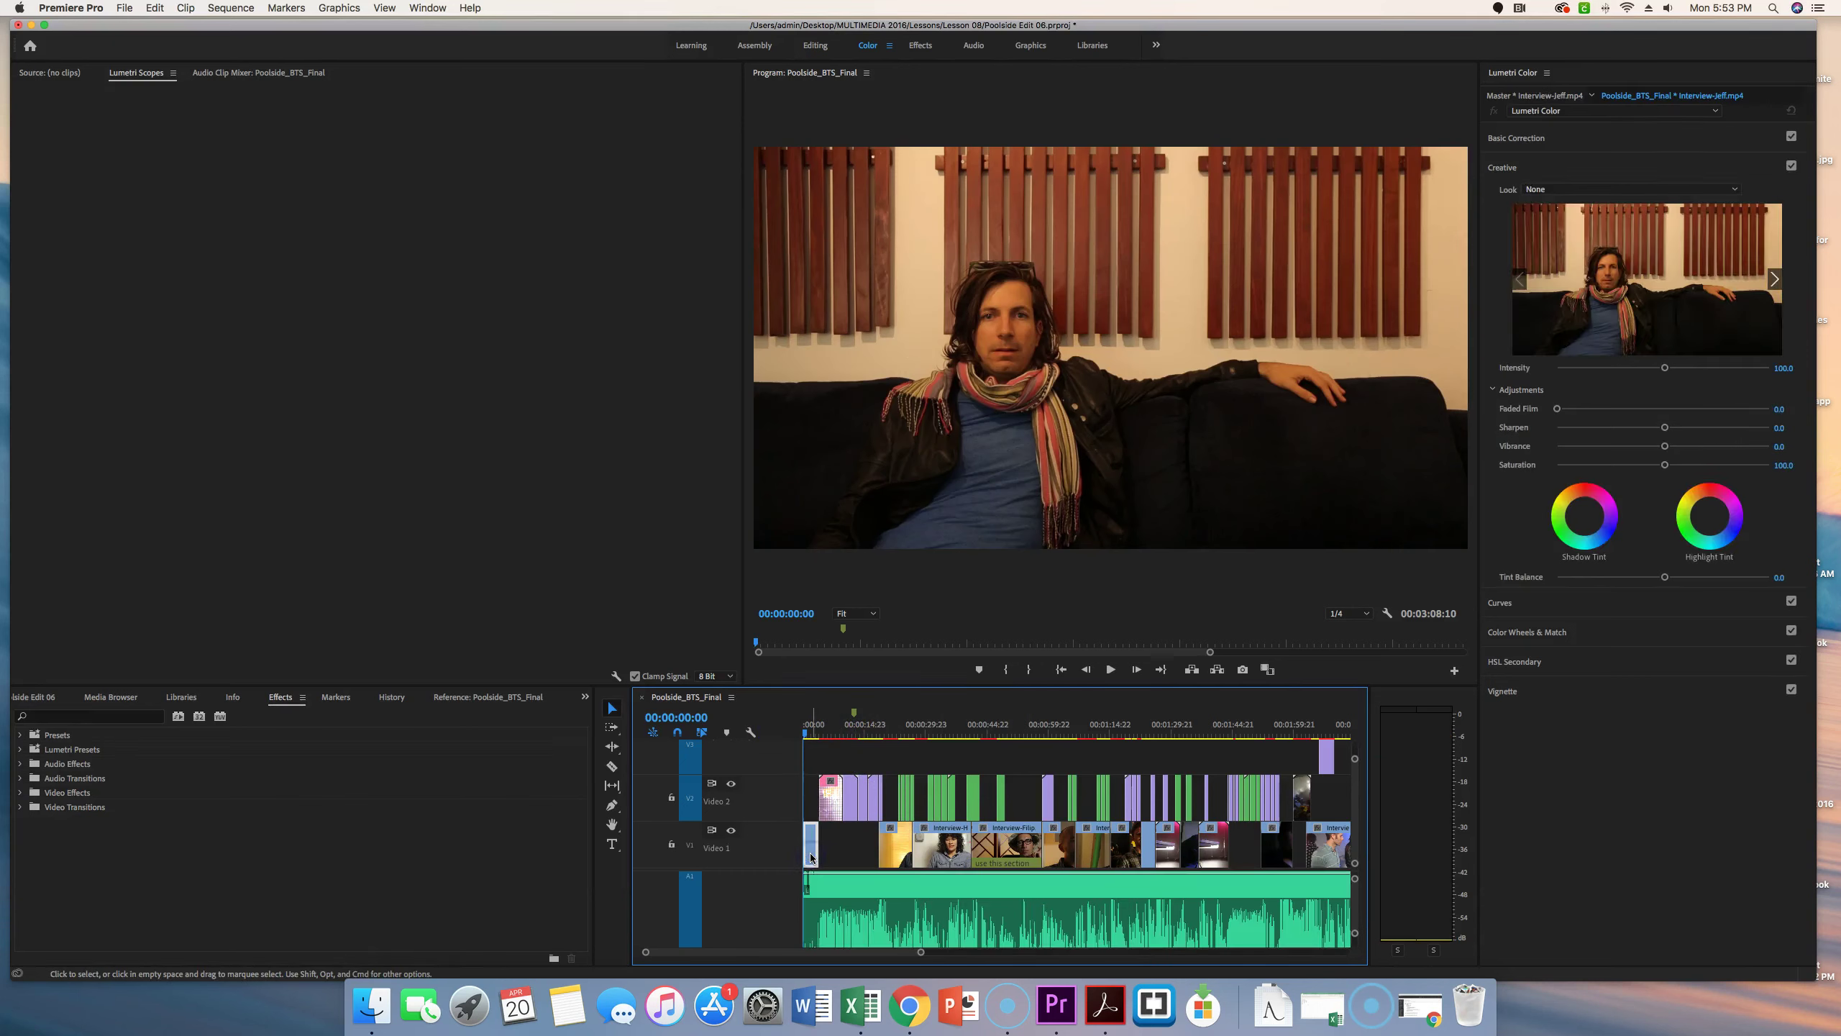
{"action": "key", "text": "equal"}
{"action": "key", "text": "equal"}
{"action": "key", "text": "equal"}
{"action": "key", "text": "equal"}
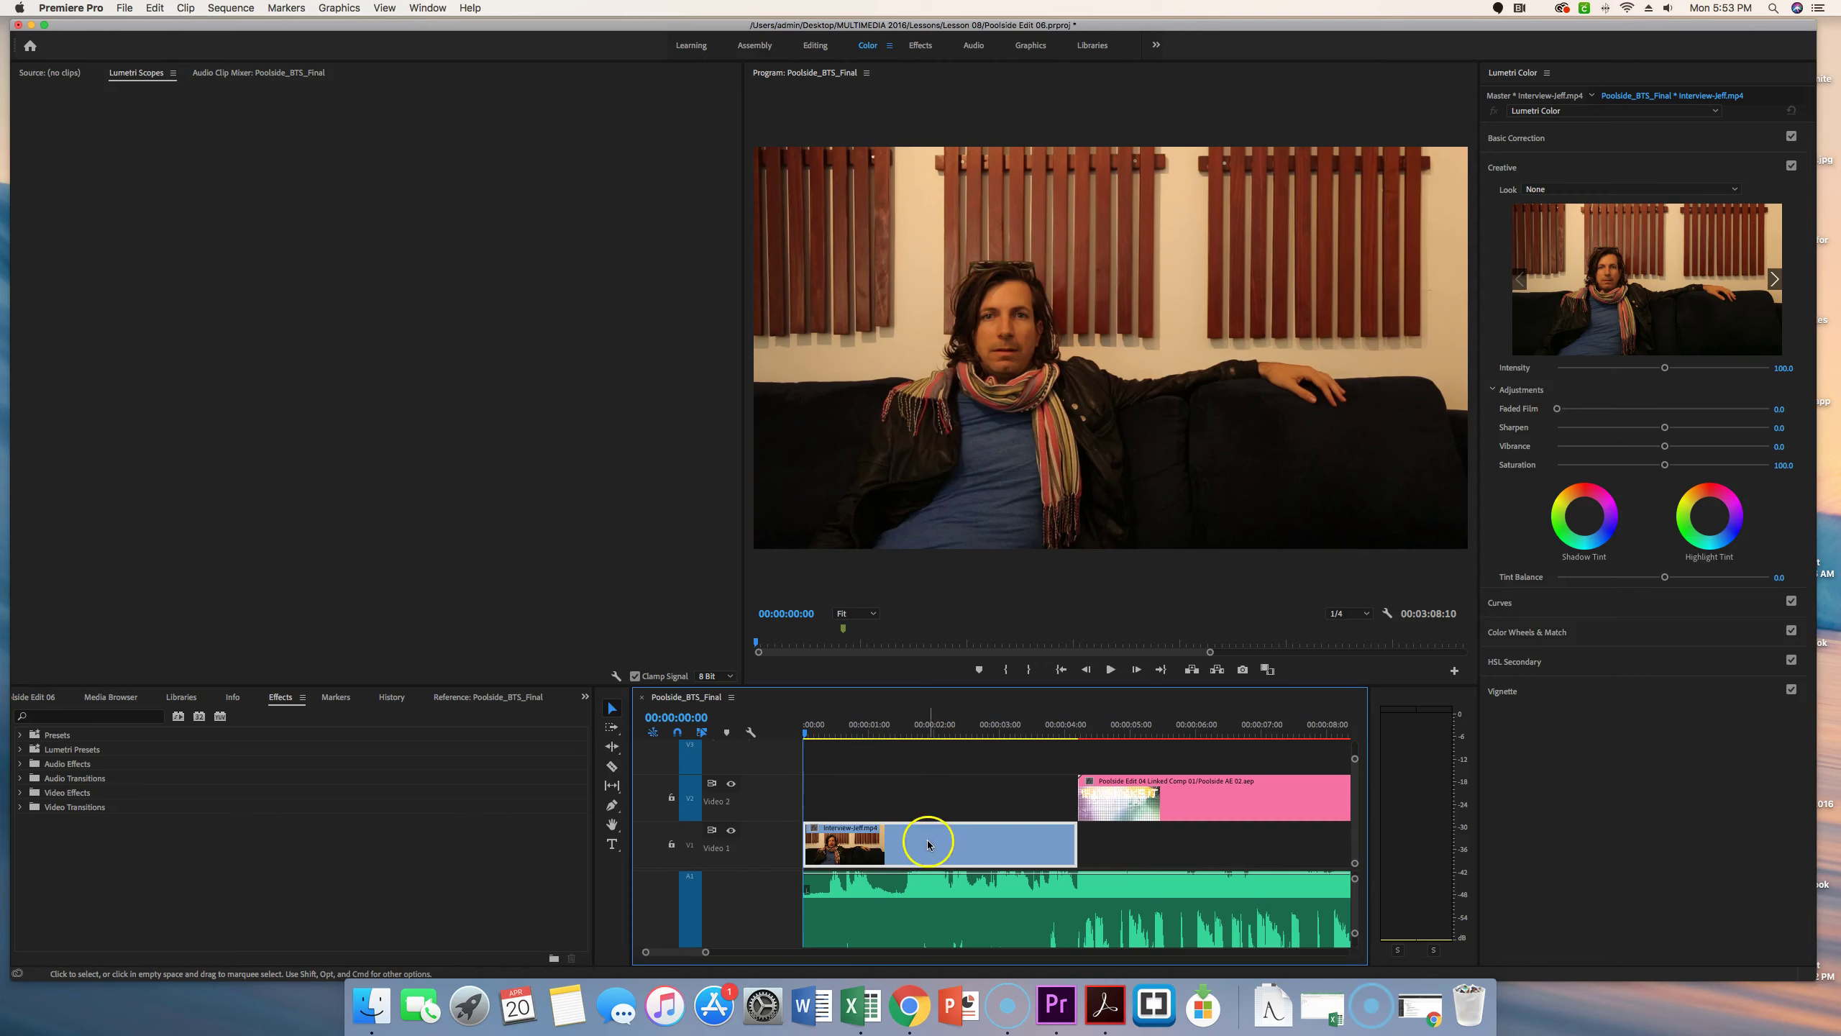
Find the Three-Way Color Corrector effect by searching for "three", apply it to the first interview clip, and clear the search.
{"action": "left_click", "coordinate": [224, 830]}
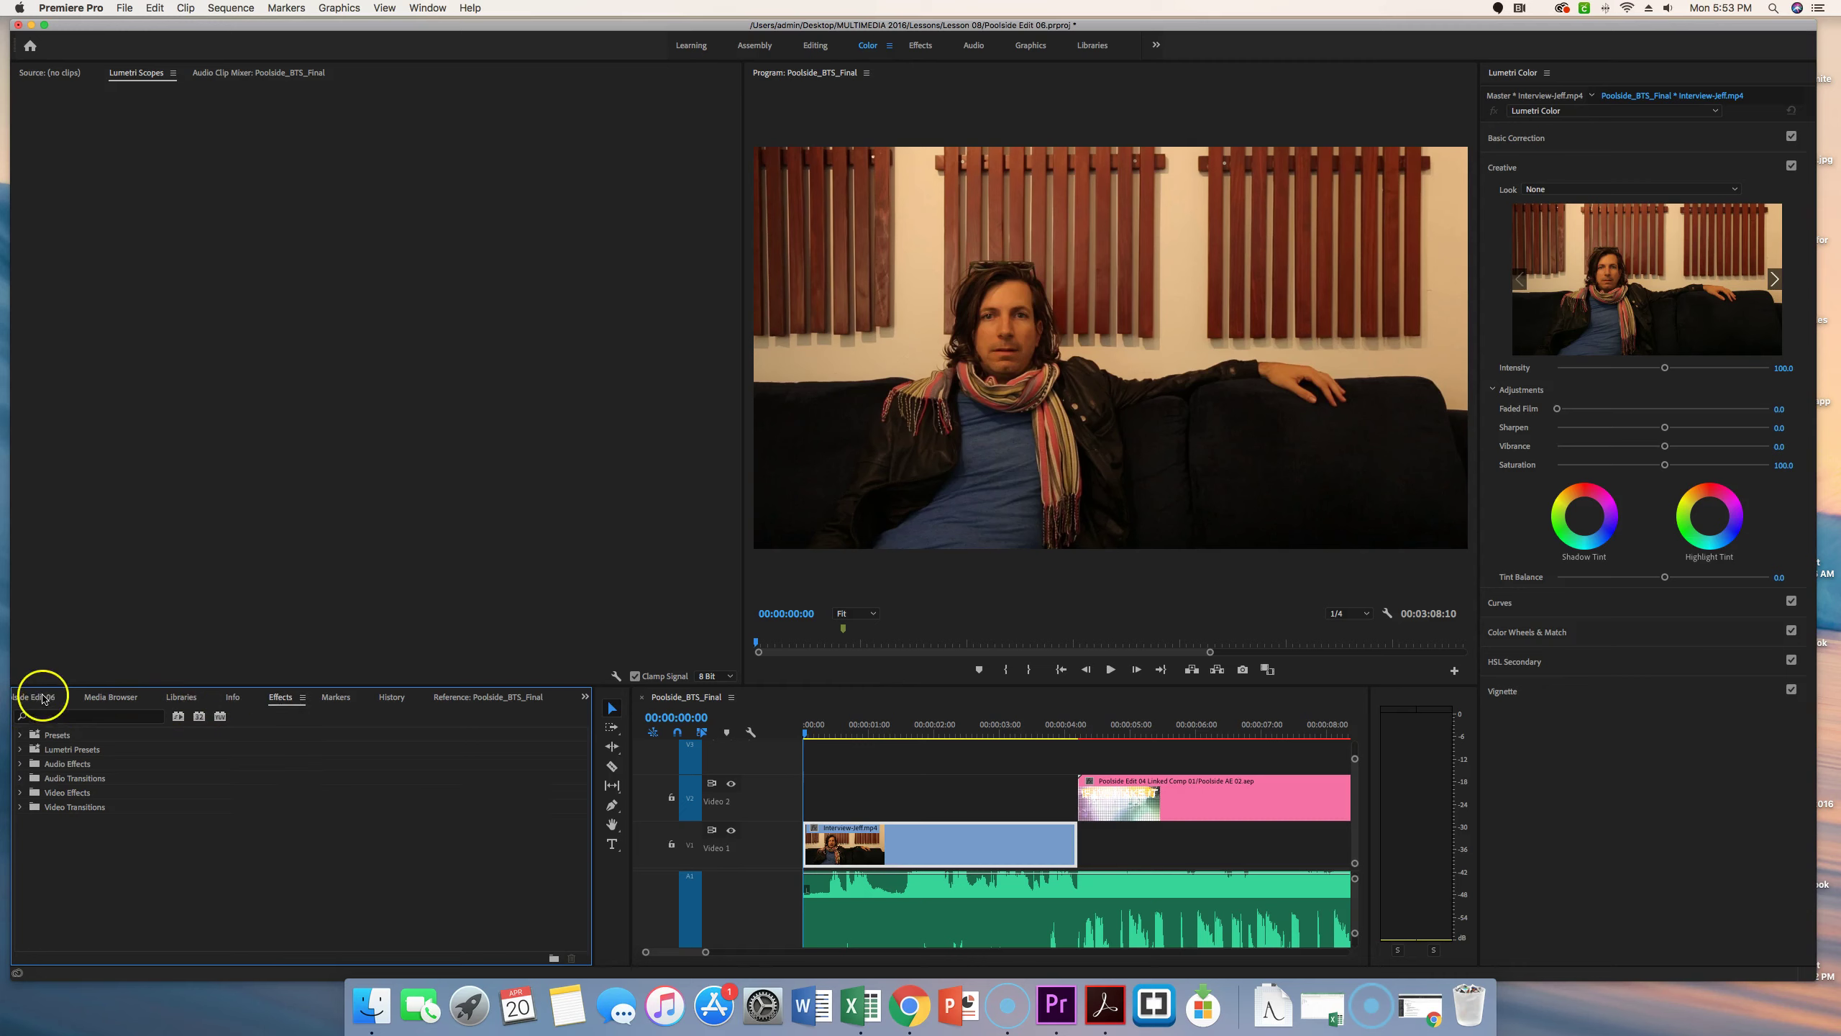
{"action": "left_click", "coordinate": [22, 701]}
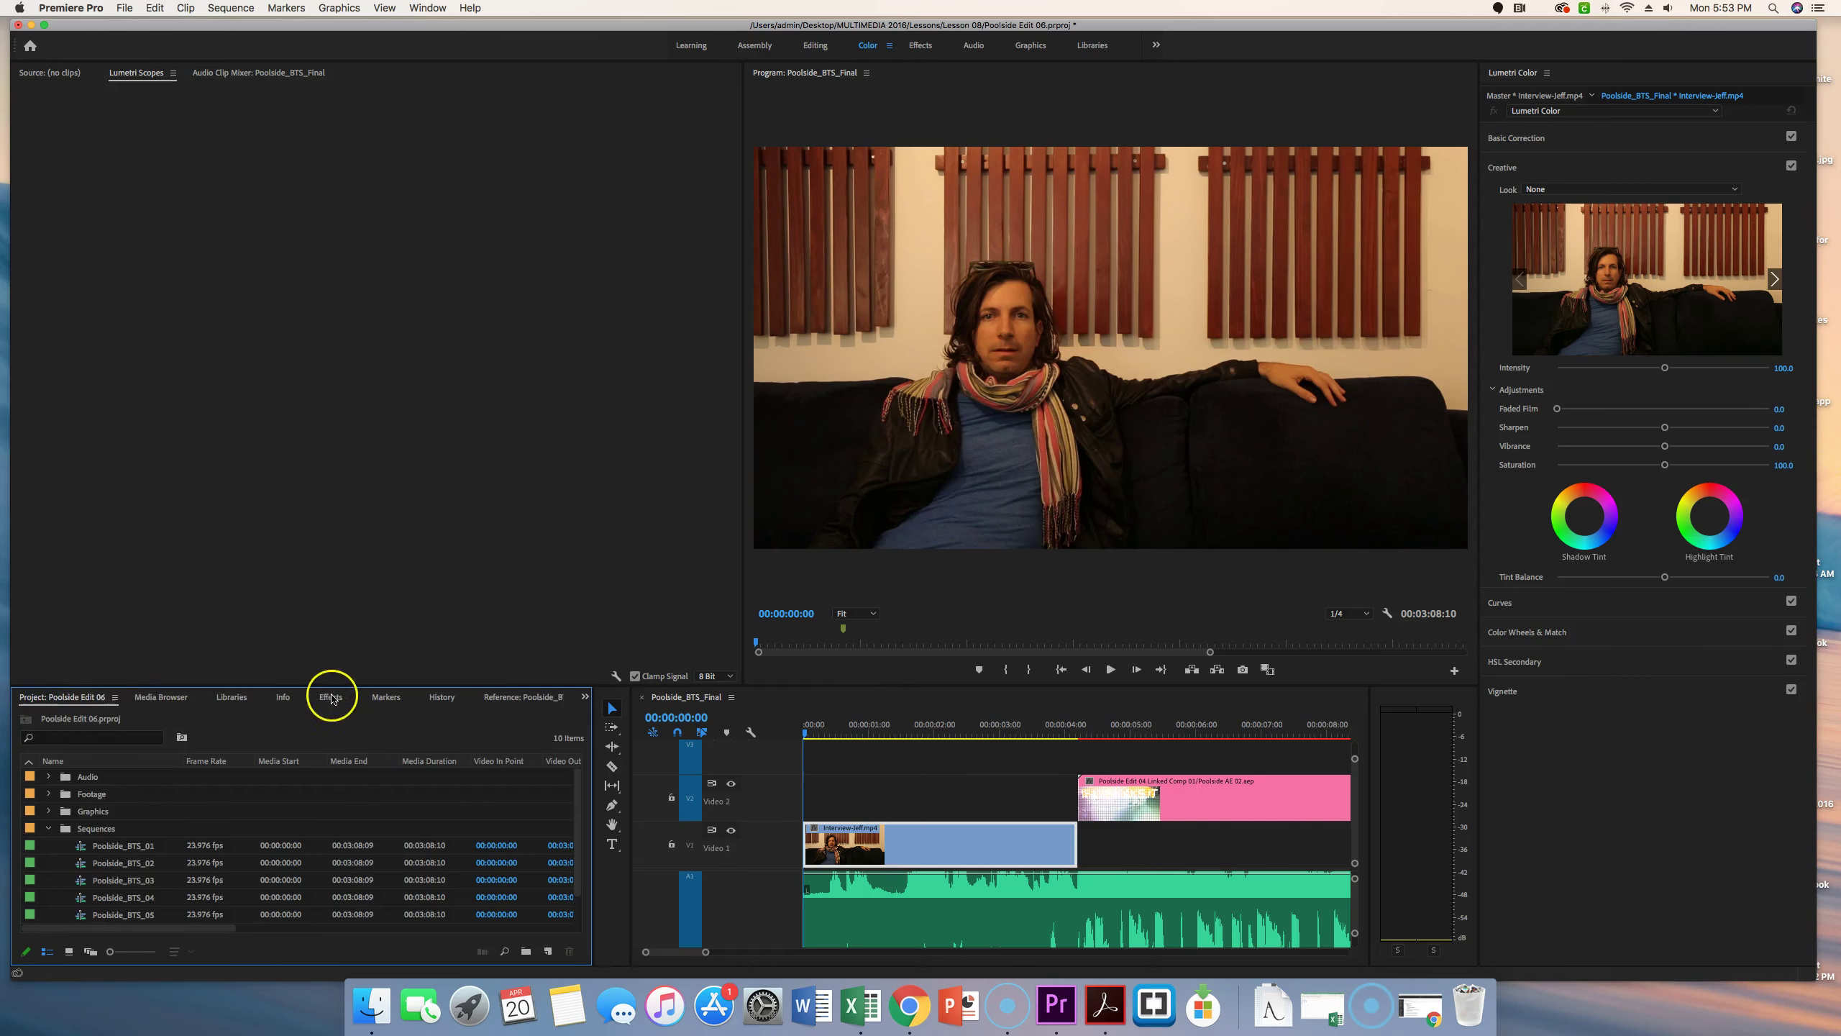
{"action": "left_click", "coordinate": [330, 696]}
{"action": "left_click", "coordinate": [76, 716]}
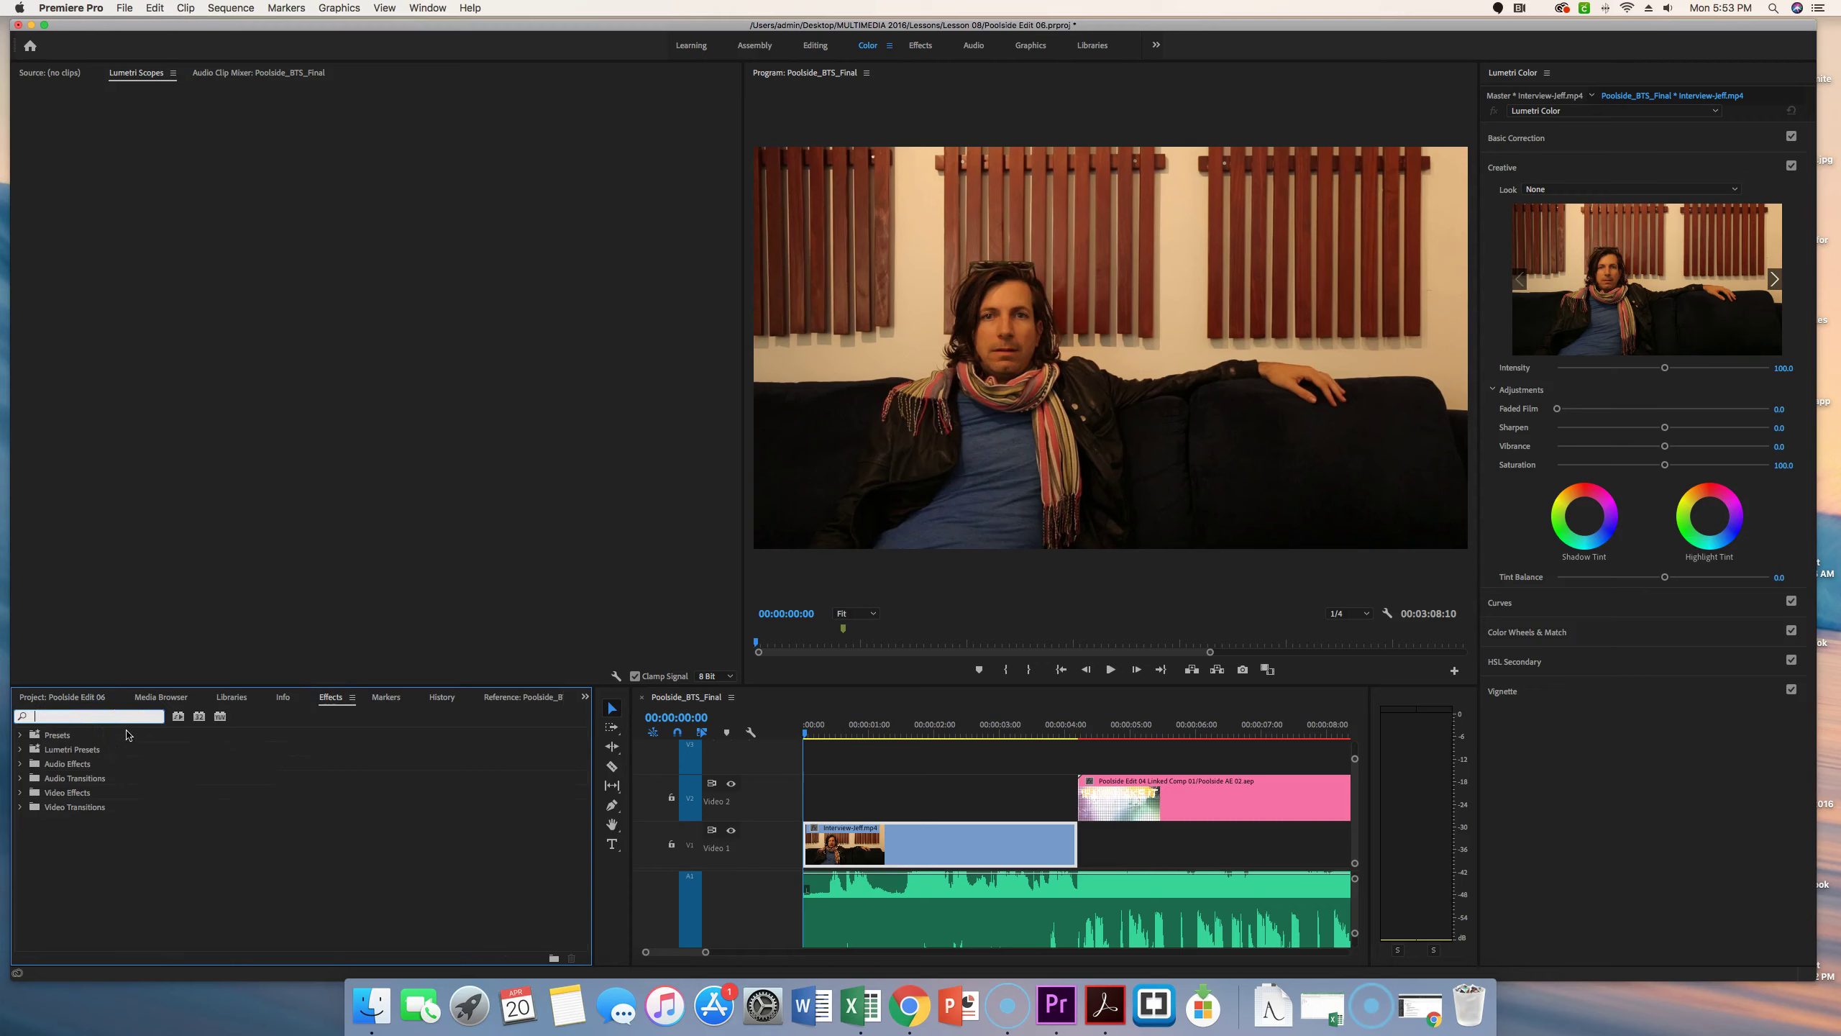
{"action": "type", "text": "three"}
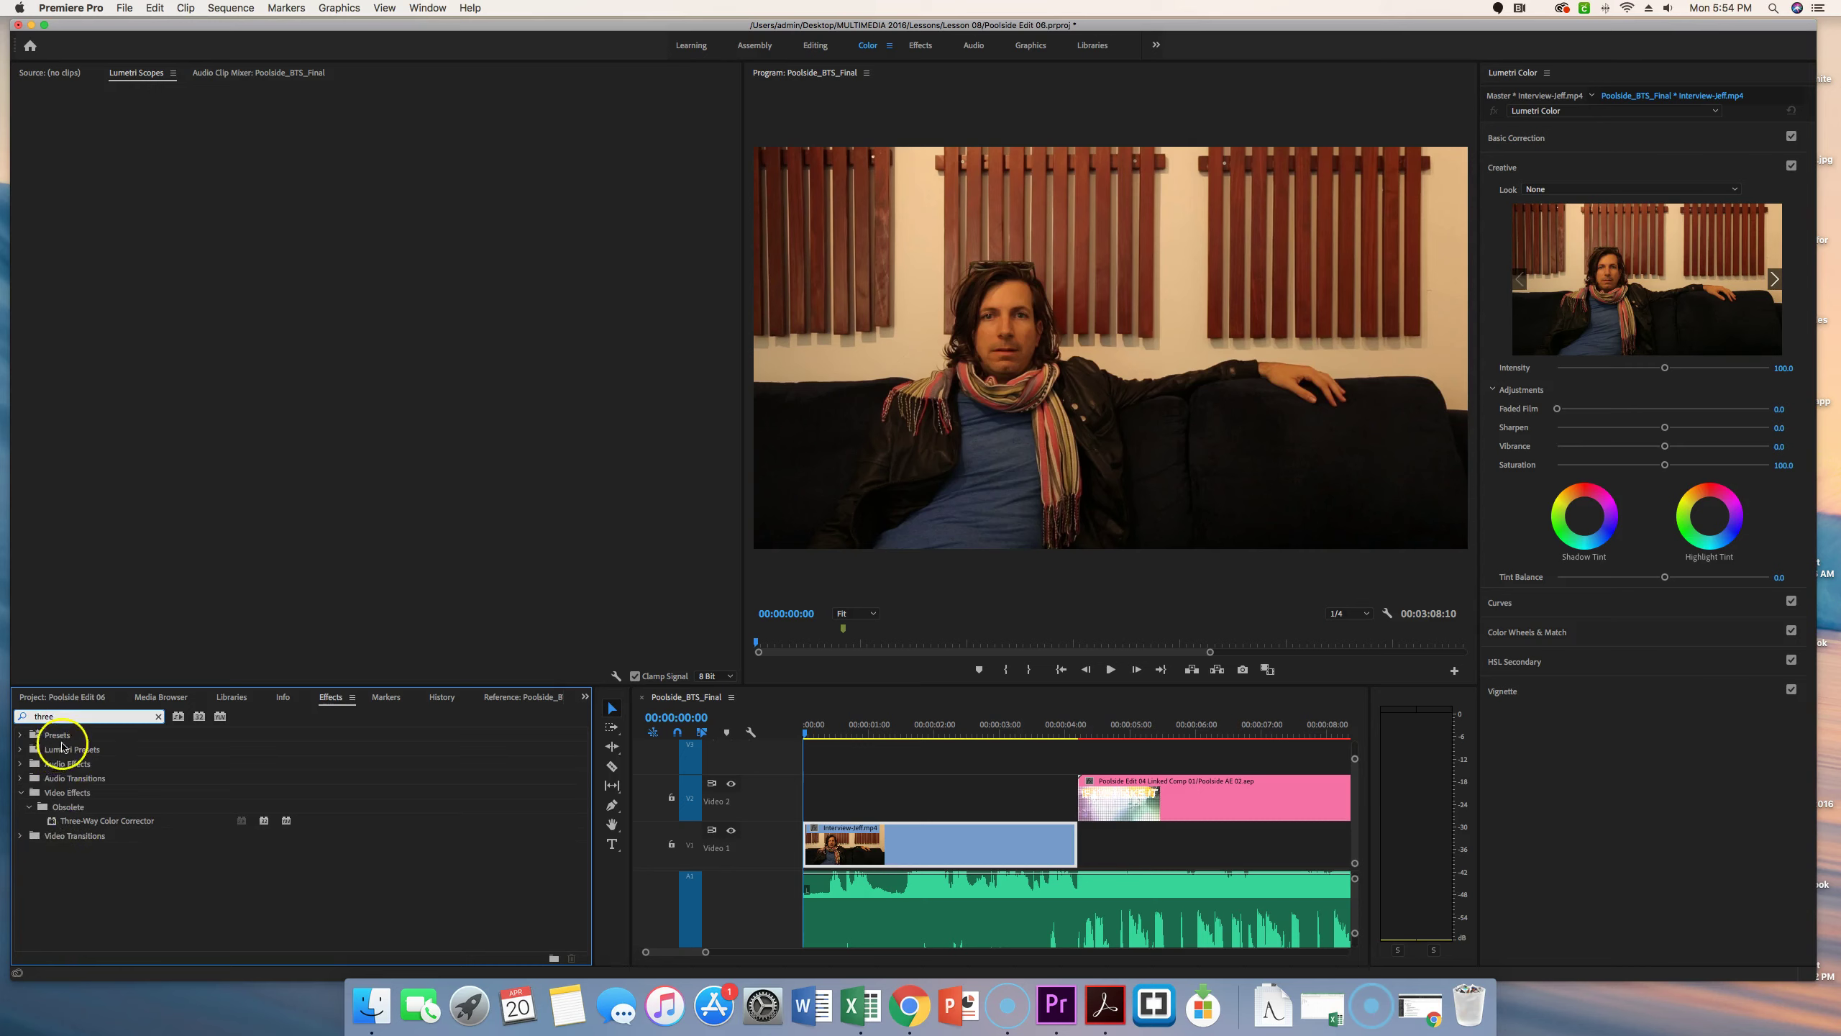
{"action": "left_click", "coordinate": [113, 823]}
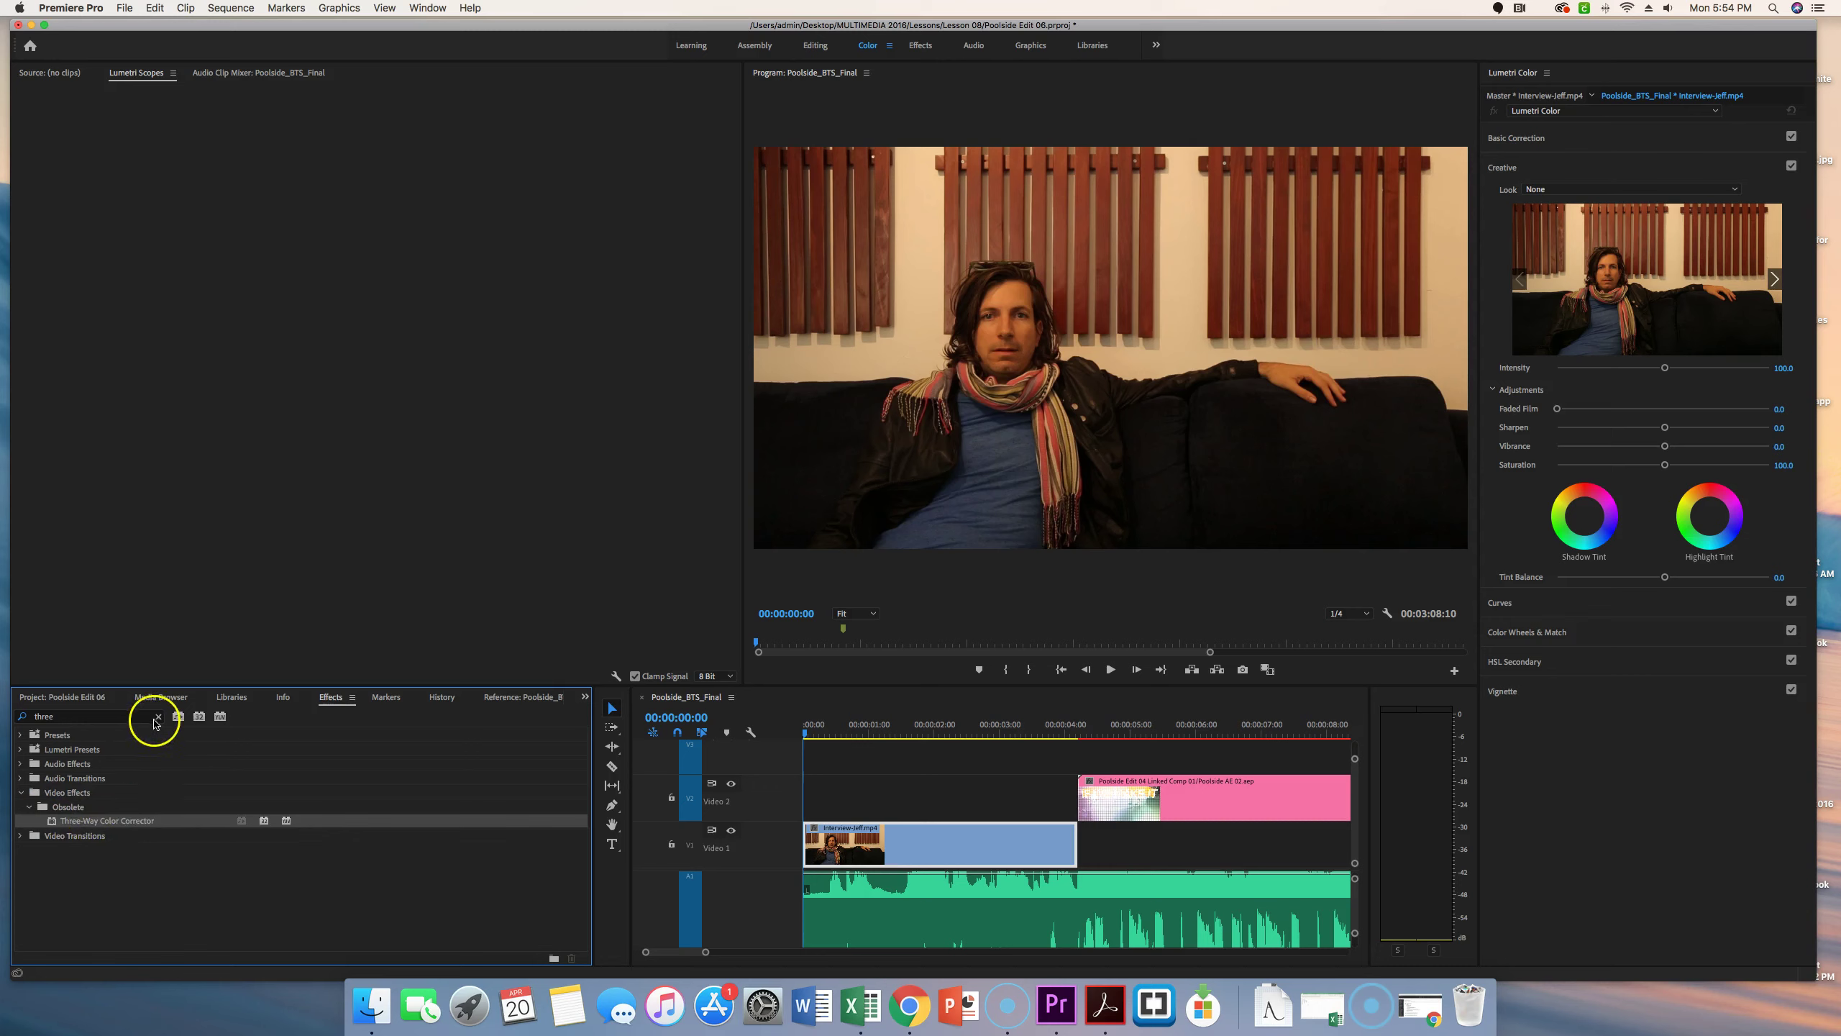
{"action": "left_click", "coordinate": [99, 823]}
{"action": "left_click", "coordinate": [92, 823]}
{"action": "left_click_drag", "start_coordinate": [92, 823], "coordinate": [937, 852]}
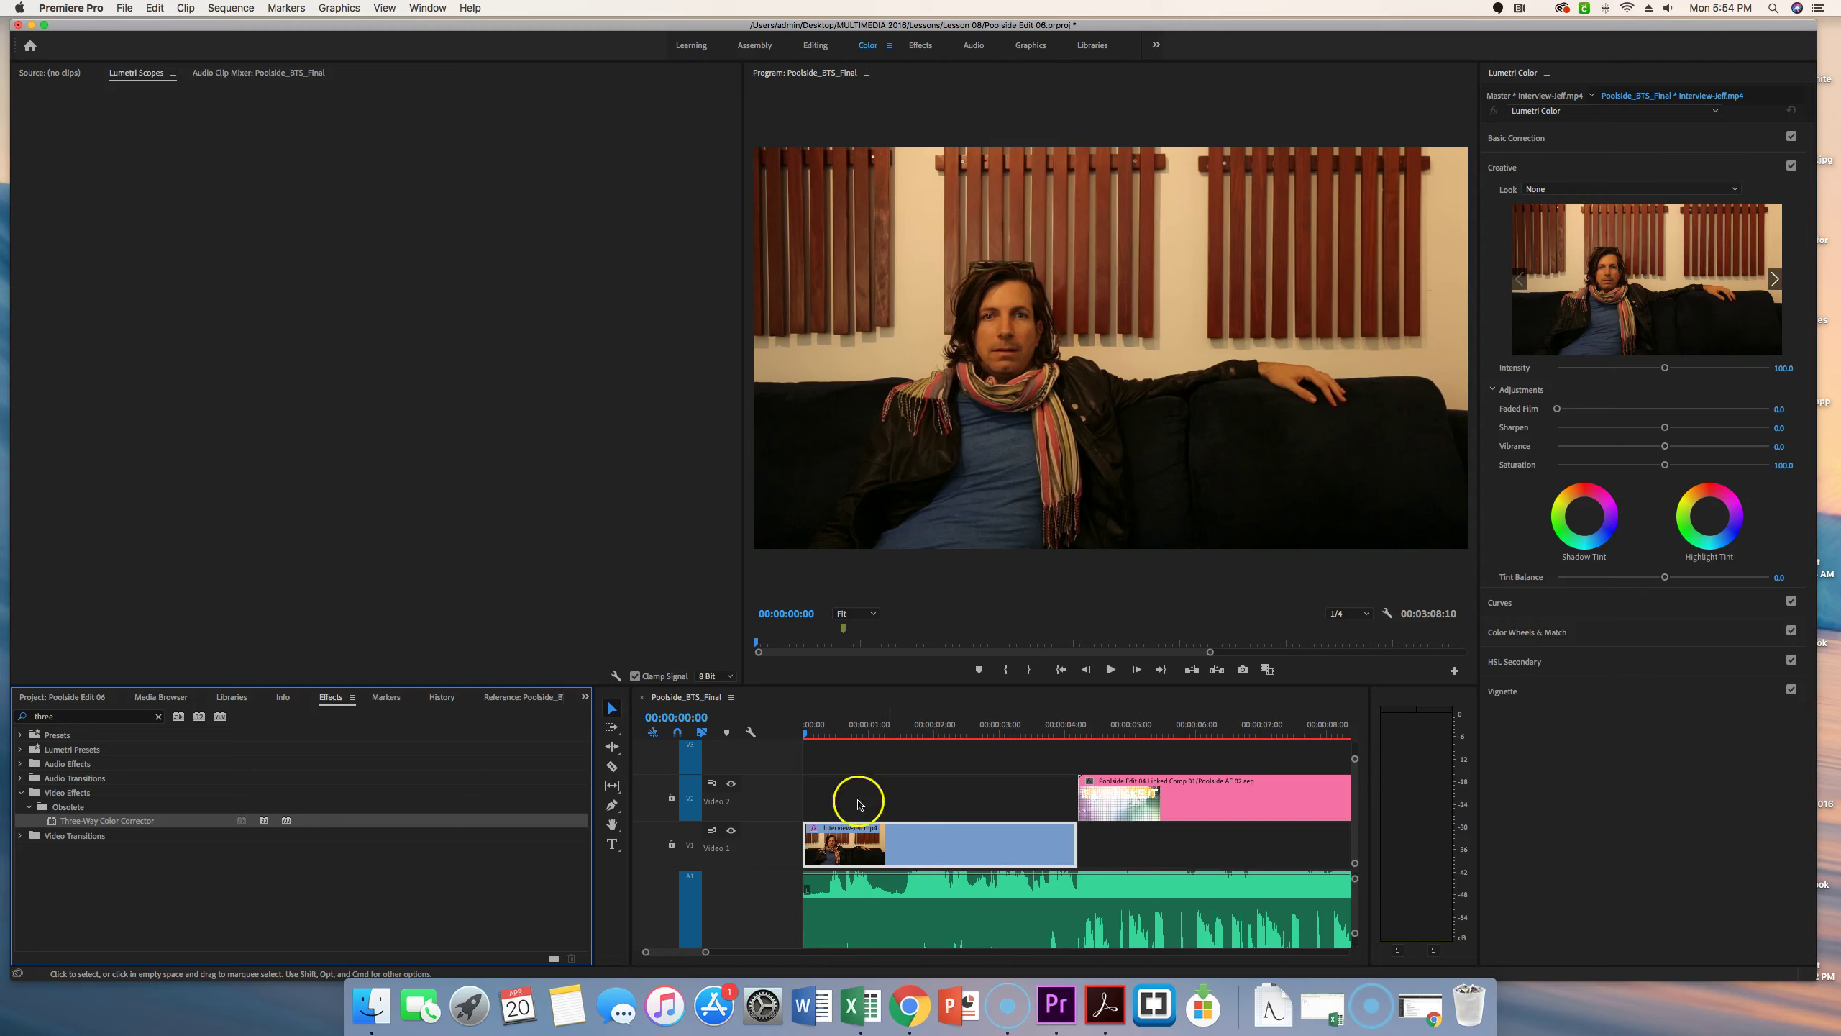
{"action": "left_click", "coordinate": [158, 718]}
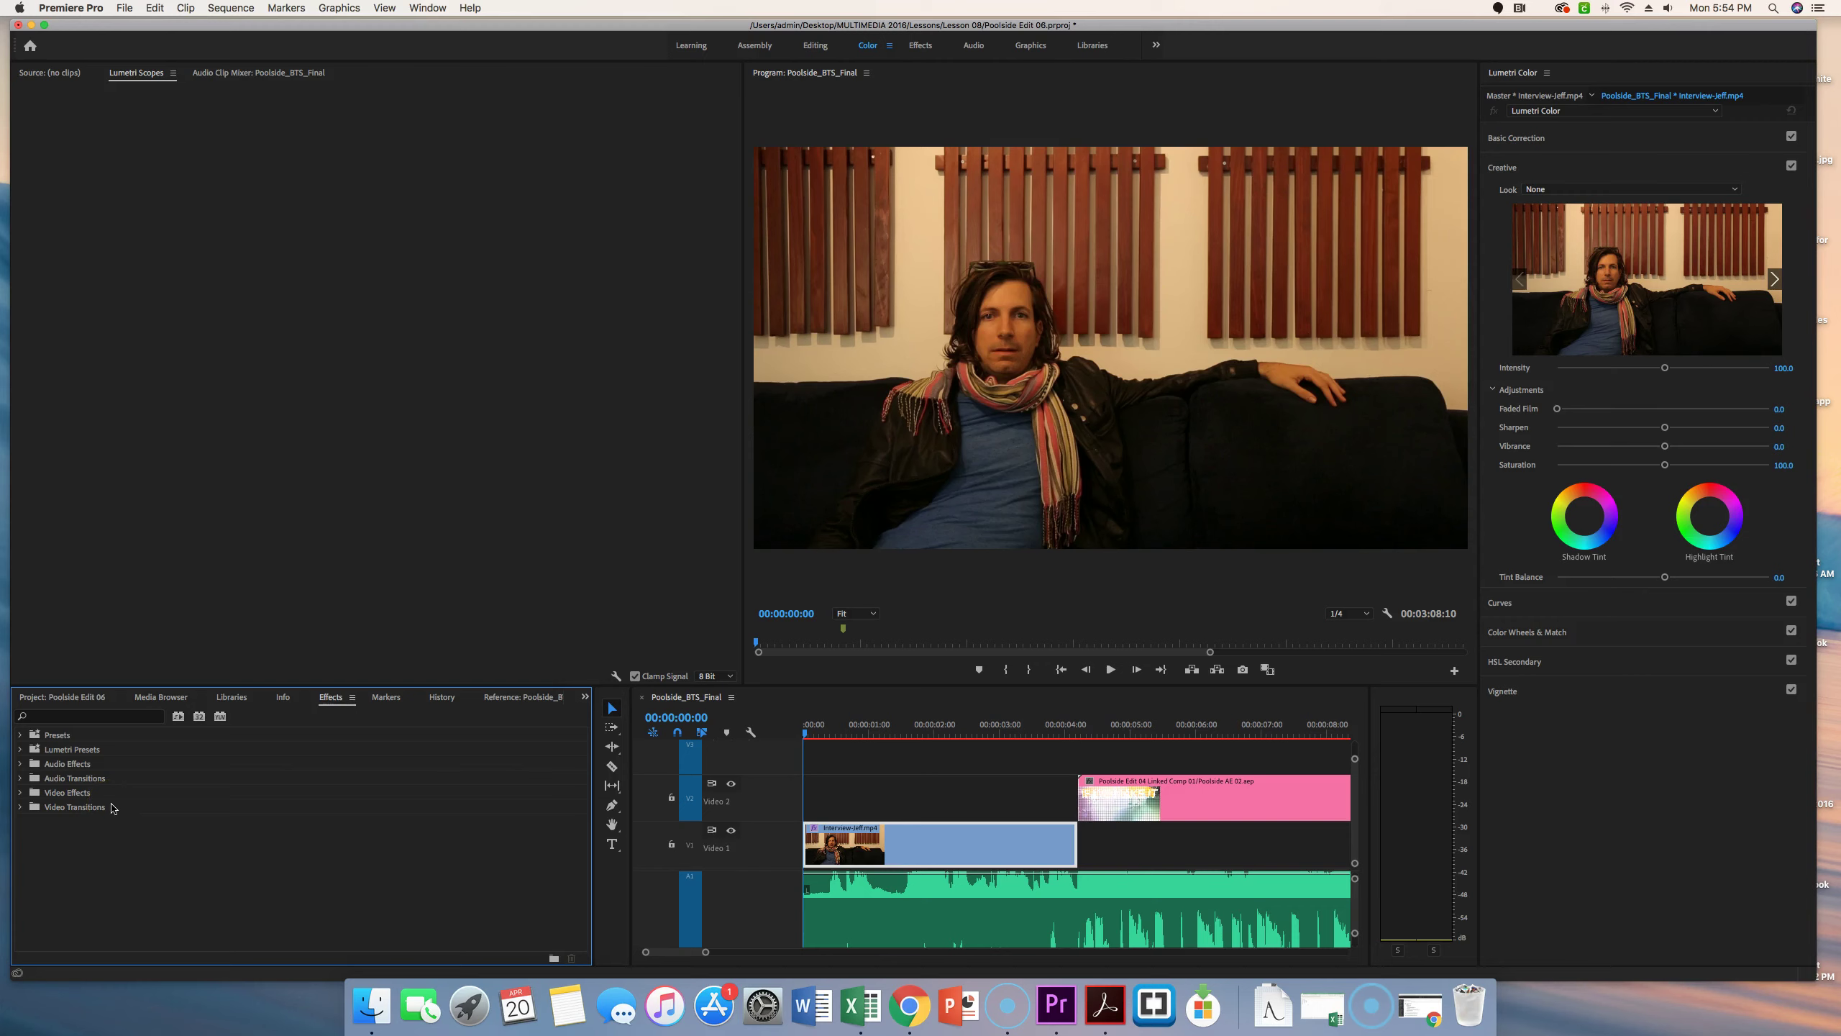
{"action": "left_click", "coordinate": [141, 154]}
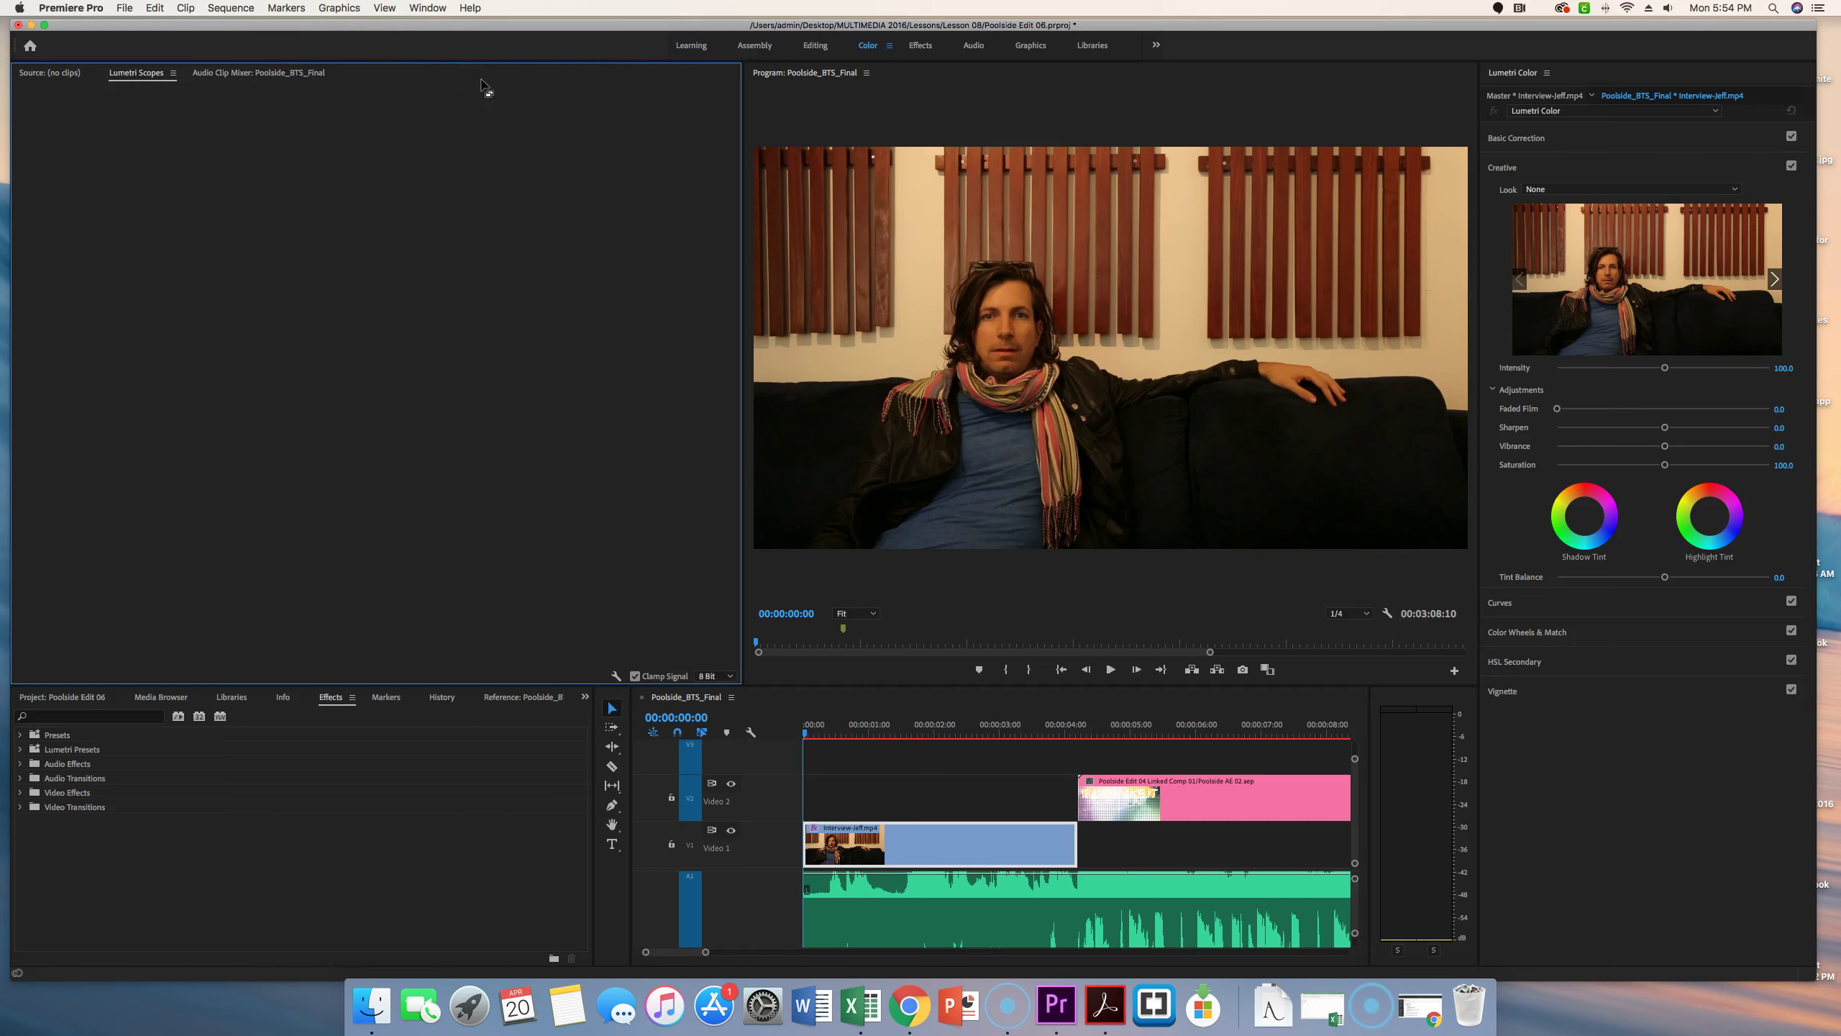
Display the Effect Controls of the selected opening interview clip.
{"action": "key", "text": "shift+7"}
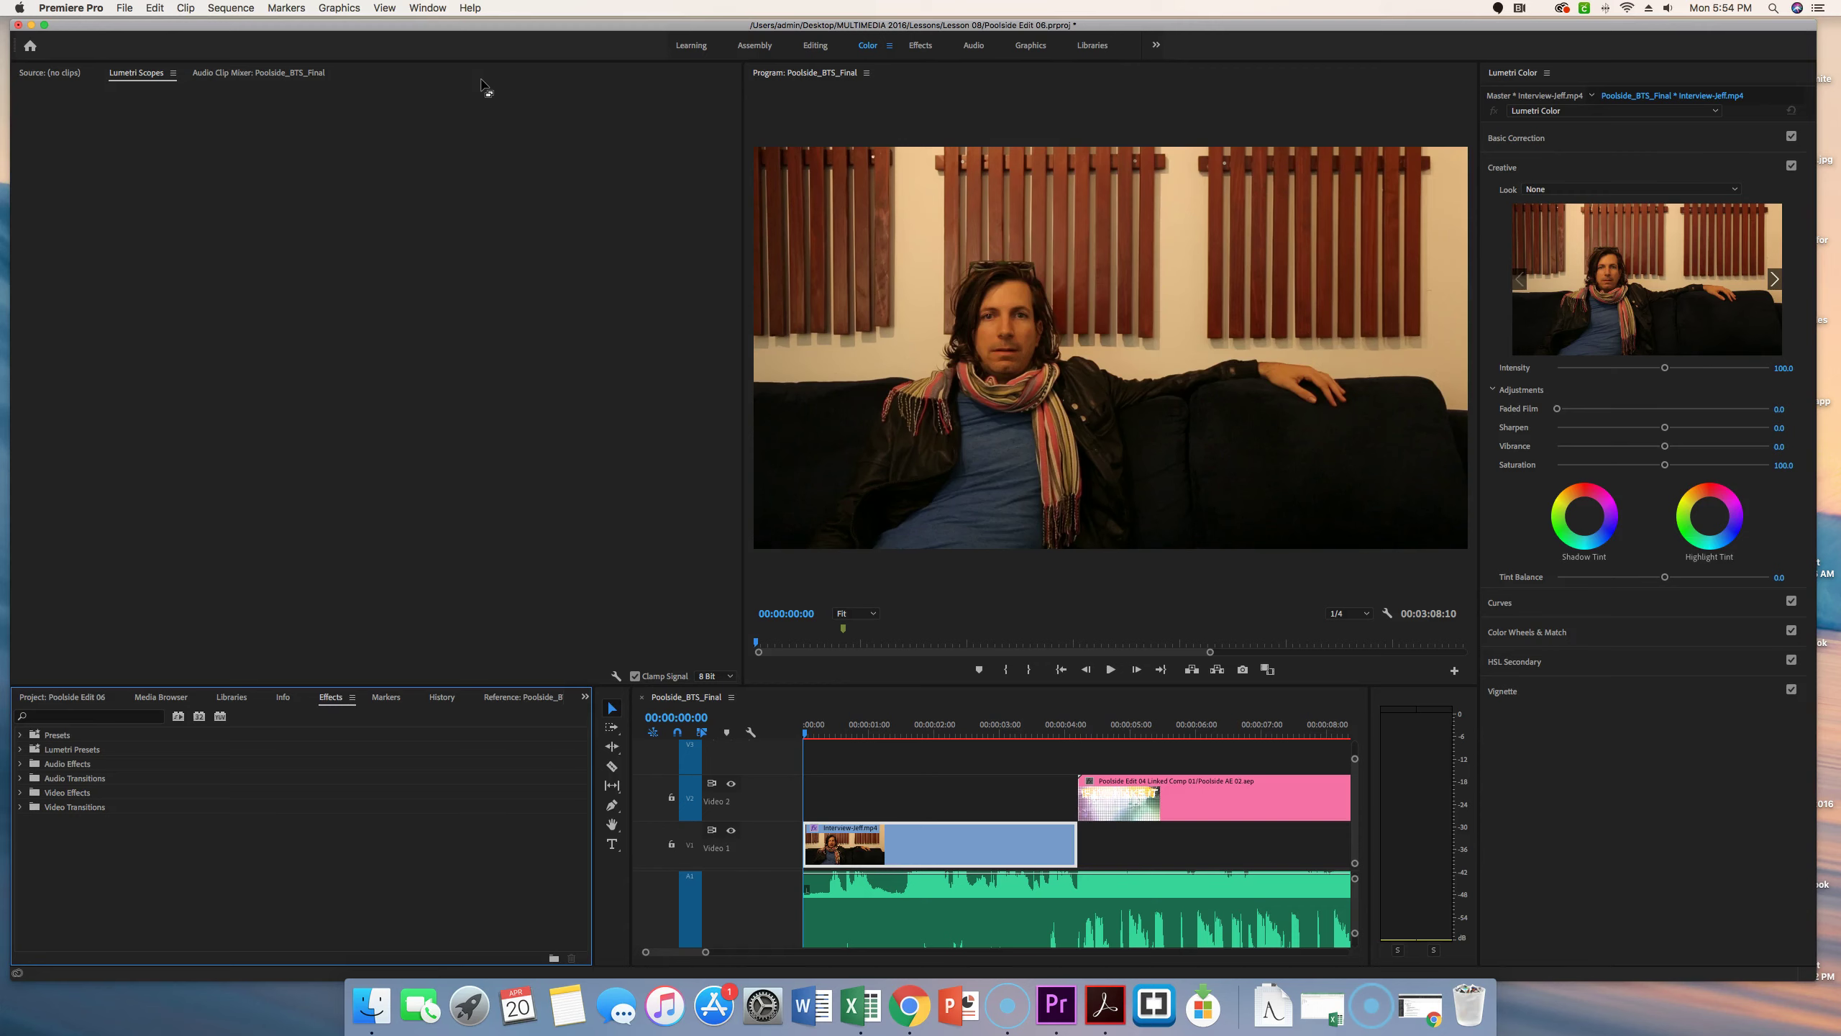
{"action": "left_click", "coordinate": [143, 136]}
{"action": "key", "text": "shift+7"}
{"action": "left_click", "coordinate": [438, 7]}
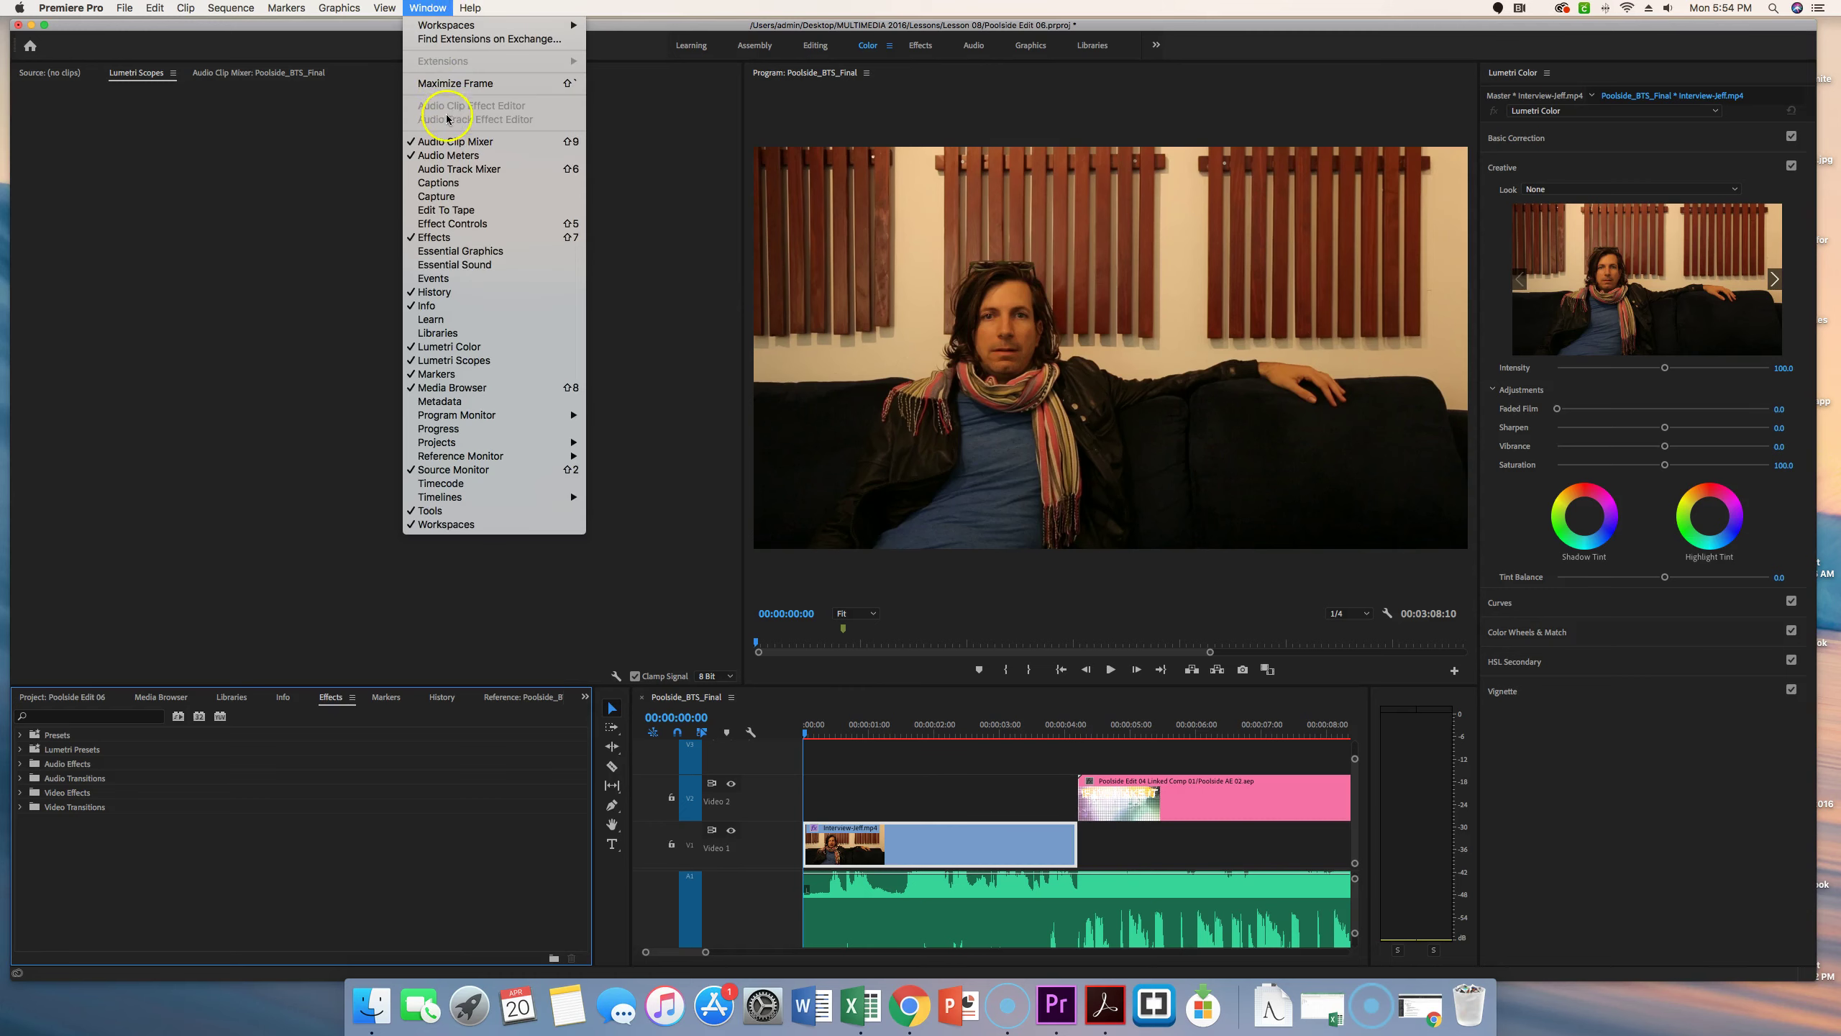
{"action": "left_click", "coordinate": [446, 226]}
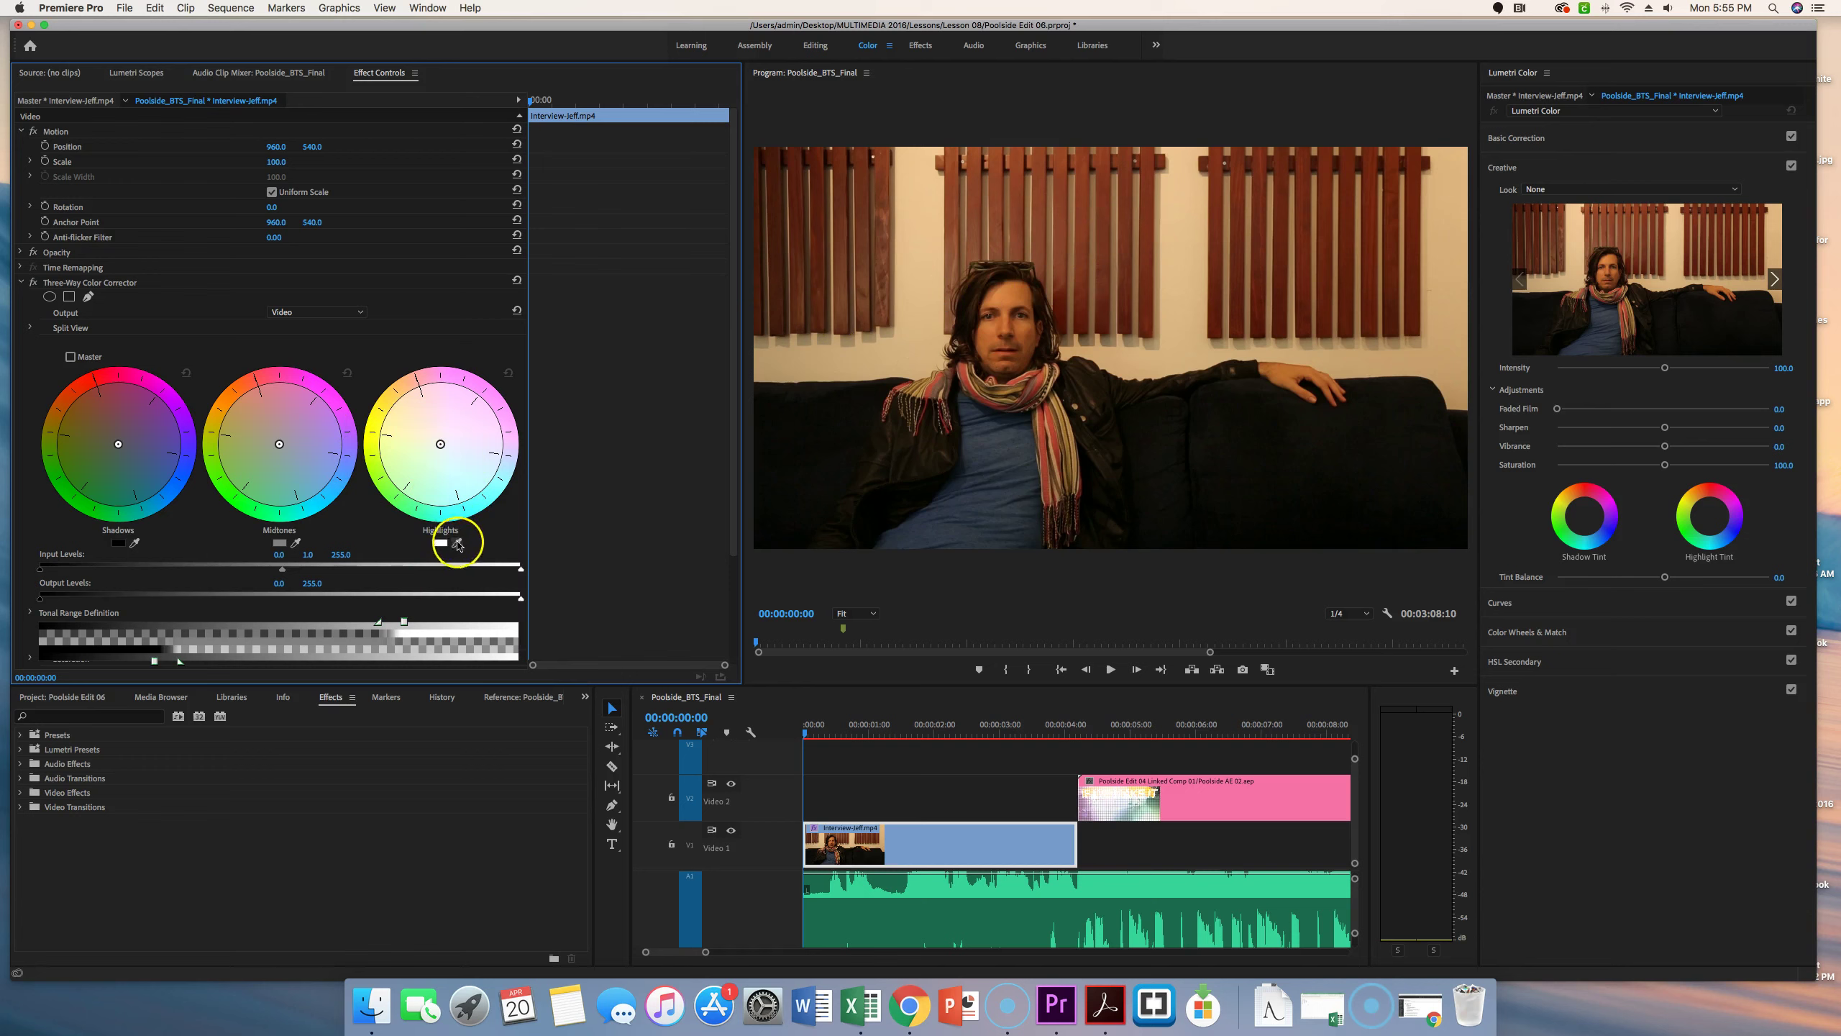
Sample the Three-Way Color Corrector's highlights from the white wall, midtones from the shaded wall by the slats, and shadows from the dark jacket.
{"action": "left_click", "coordinate": [458, 543]}
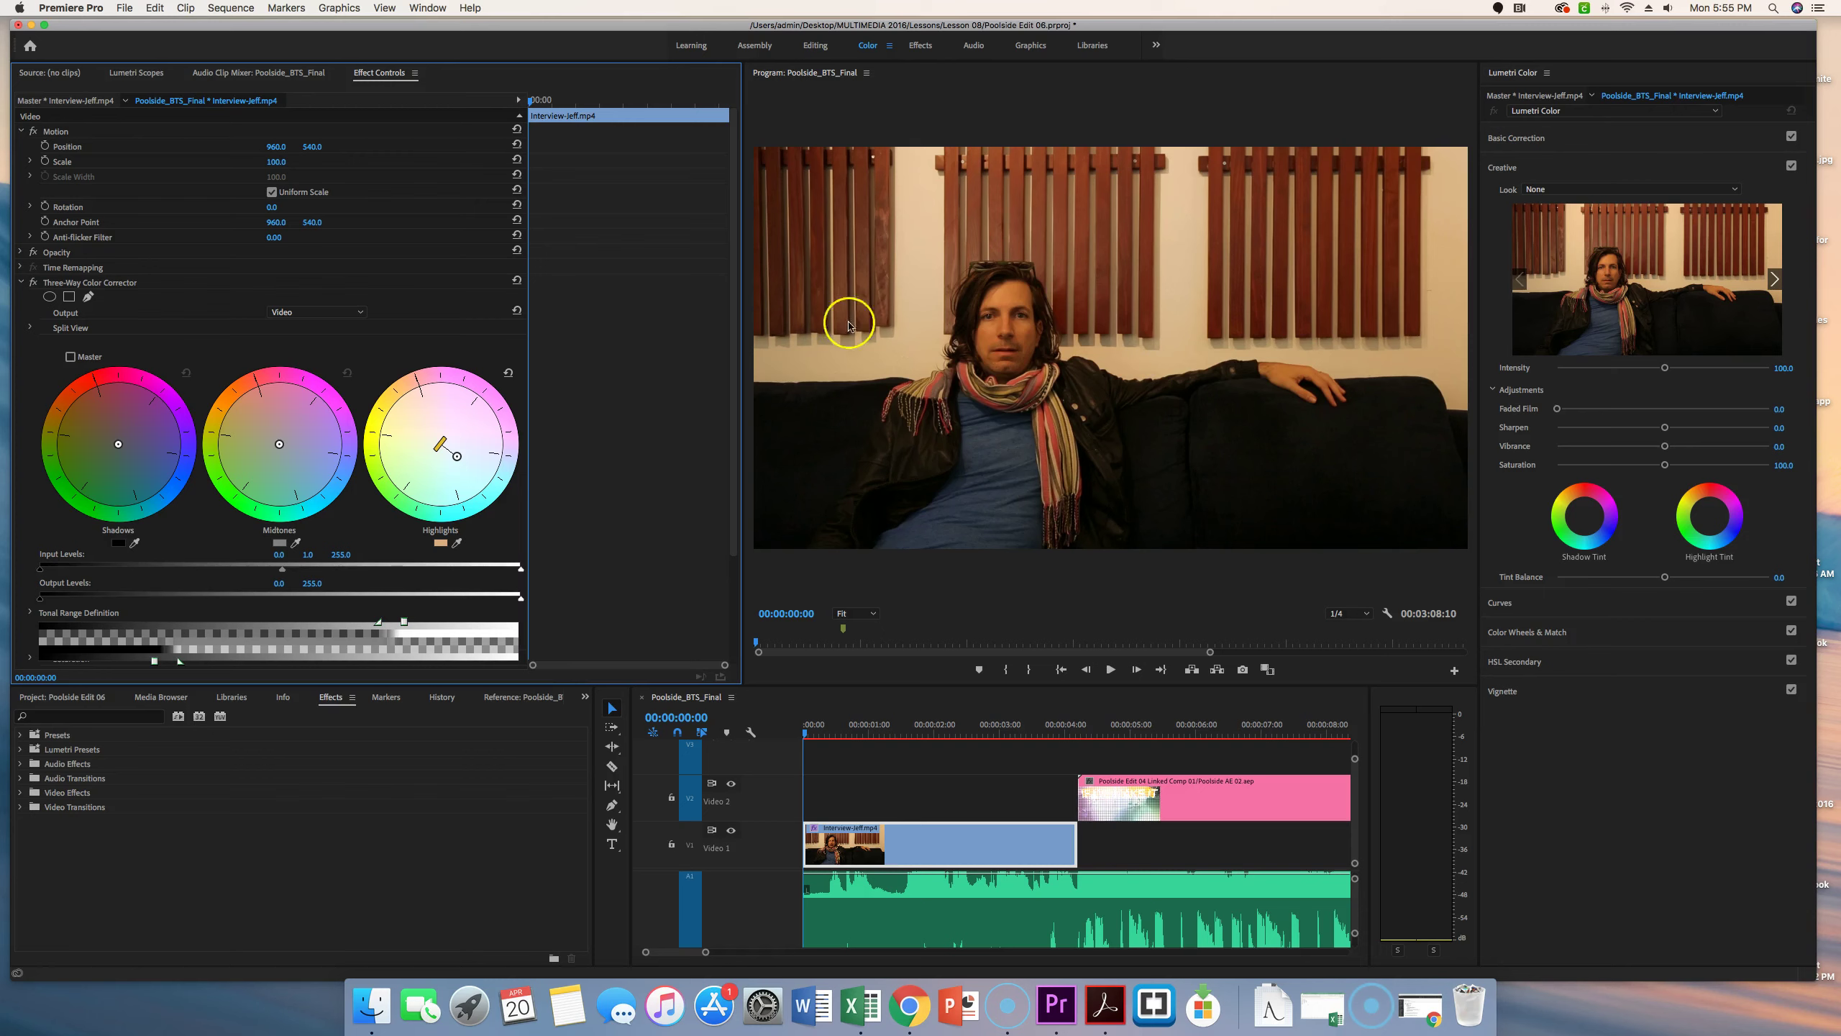
{"action": "left_click", "coordinate": [296, 544]}
{"action": "left_click_drag", "start_coordinate": [1196, 333], "coordinate": [856, 334]}
{"action": "left_click_drag", "start_coordinate": [440, 538], "coordinate": [145, 534]}
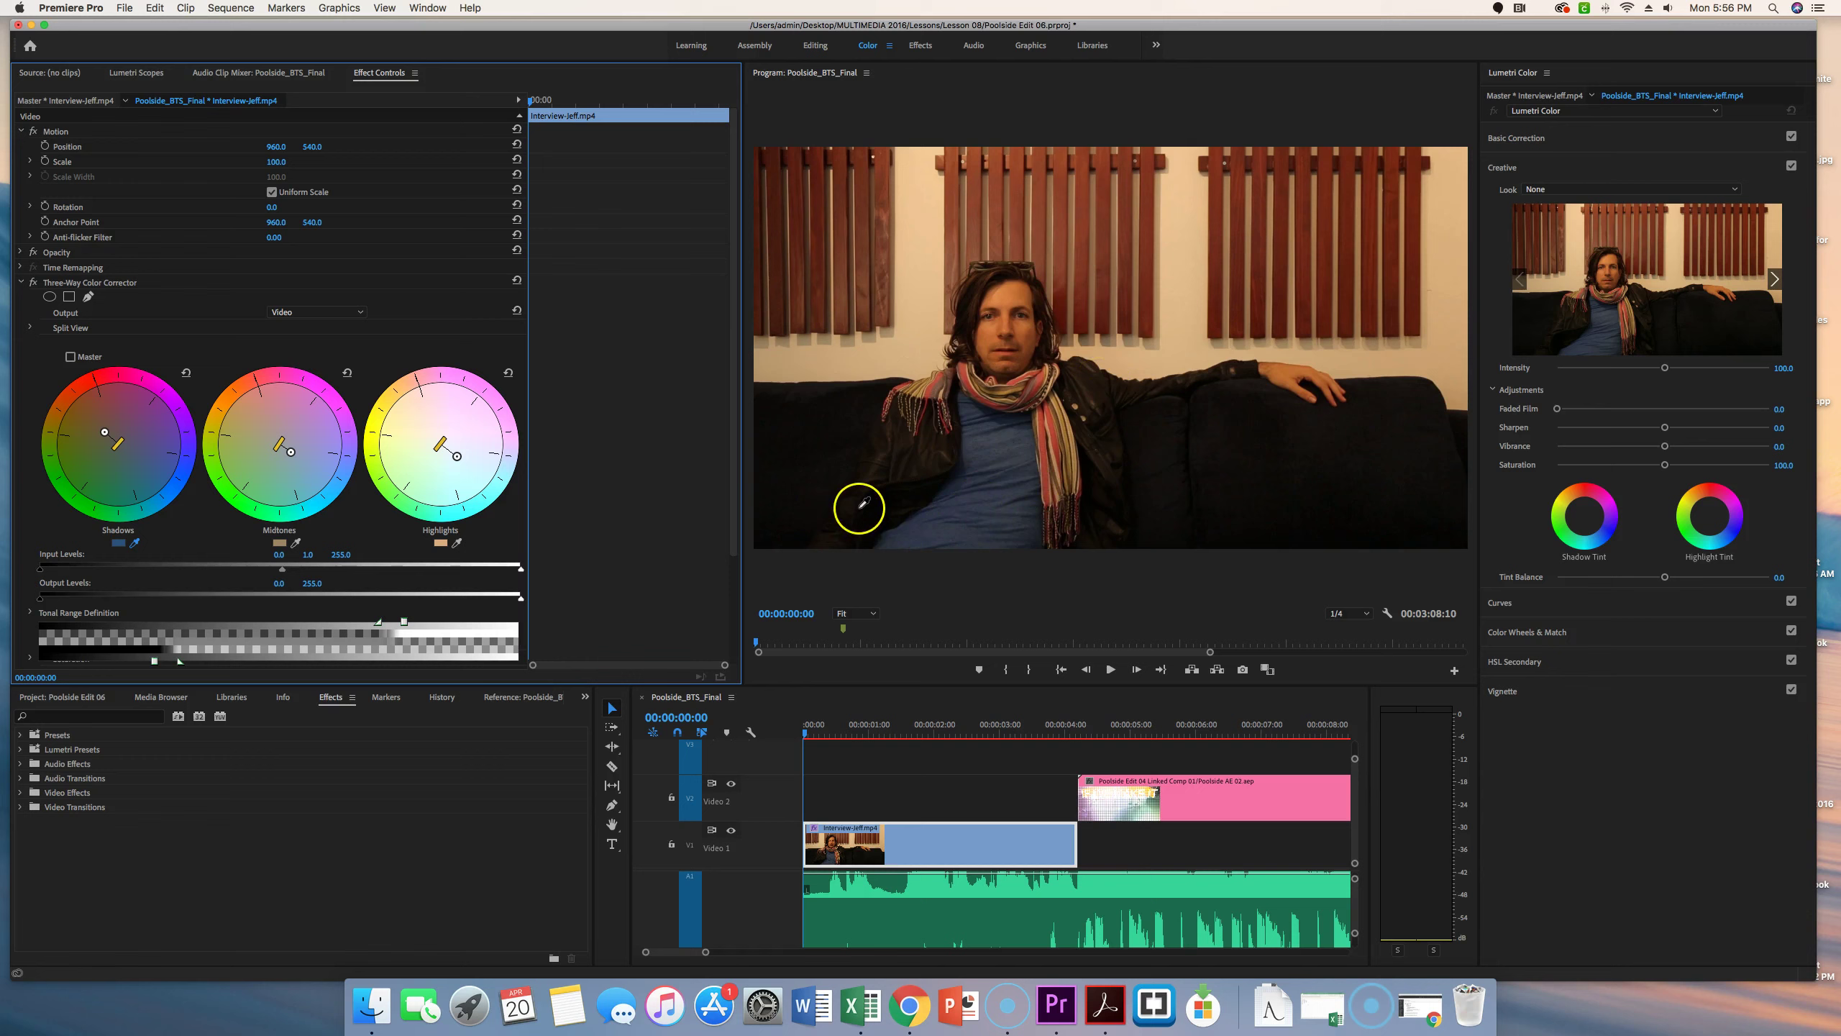
{"action": "left_click", "coordinate": [872, 509]}
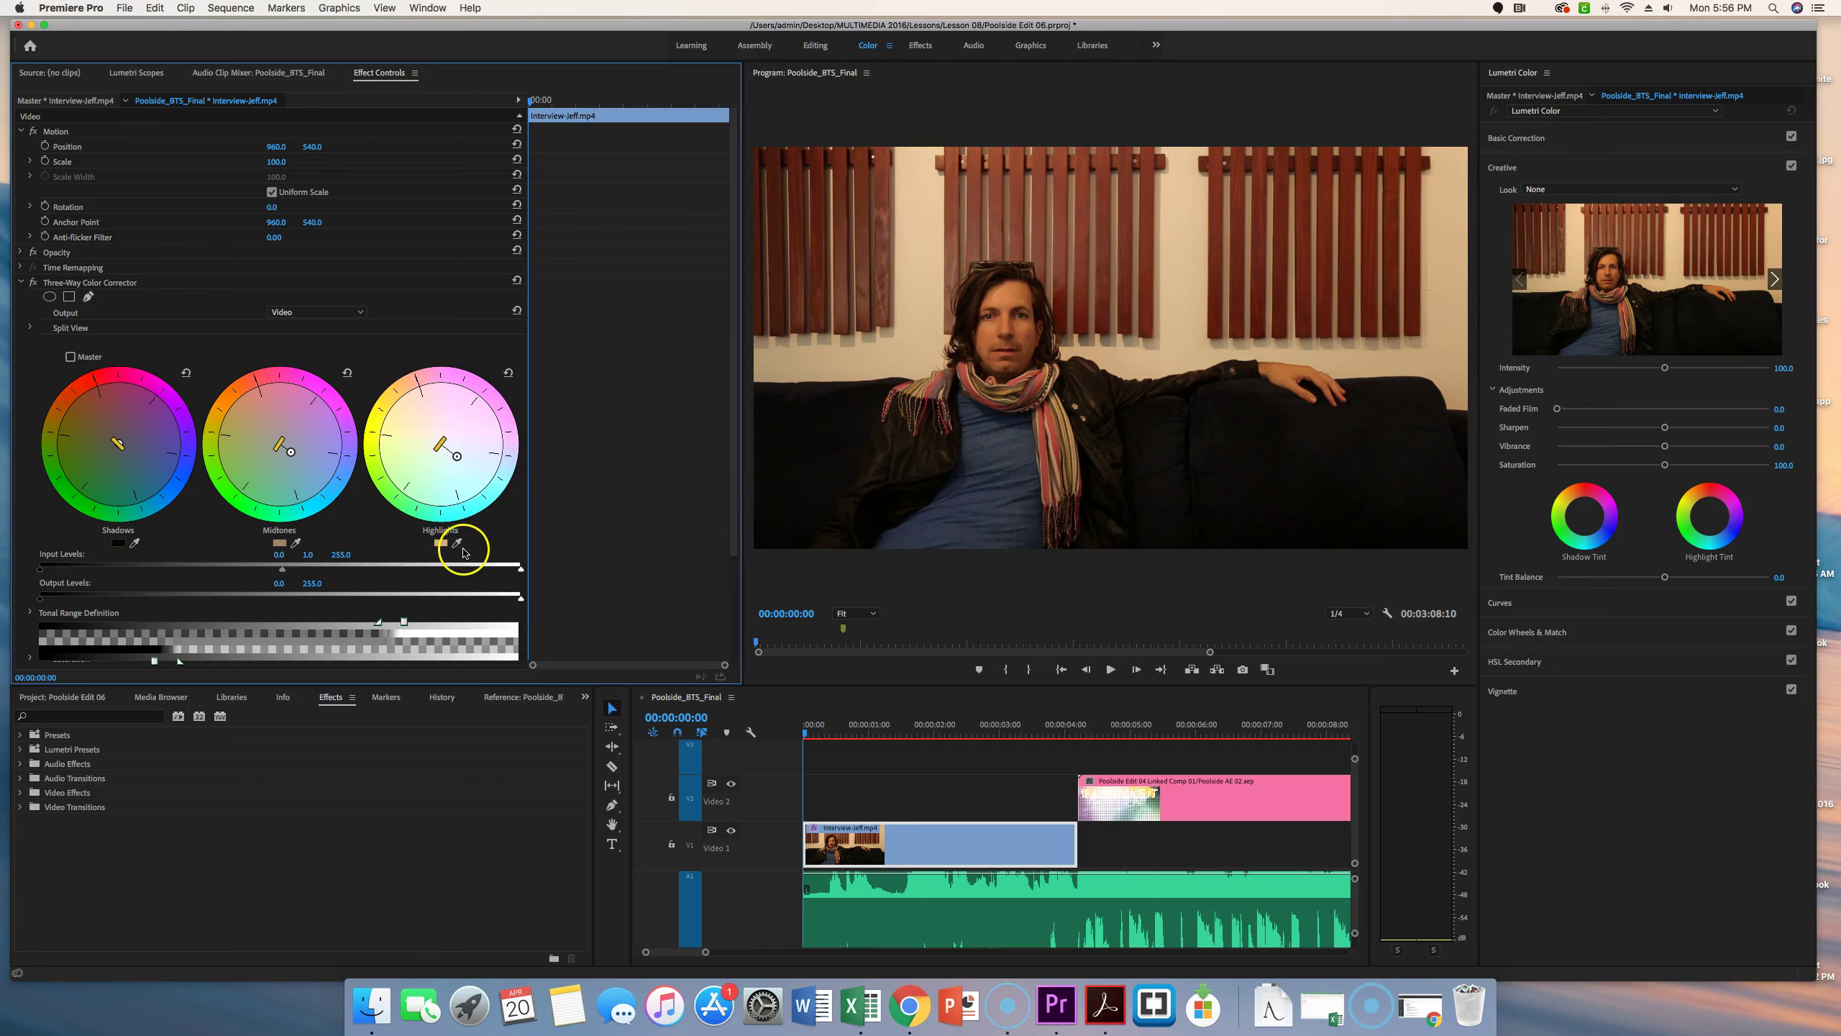
{"action": "left_click", "coordinate": [456, 542]}
{"action": "left_click", "coordinate": [1162, 356]}
Compare the opening clip with and without the Three-Way Color Corrector by toggling the effect off and on.
{"action": "left_click", "coordinate": [34, 283]}
{"action": "left_click", "coordinate": [34, 282]}
{"action": "left_click", "coordinate": [33, 283]}
{"action": "left_click", "coordinate": [32, 283]}
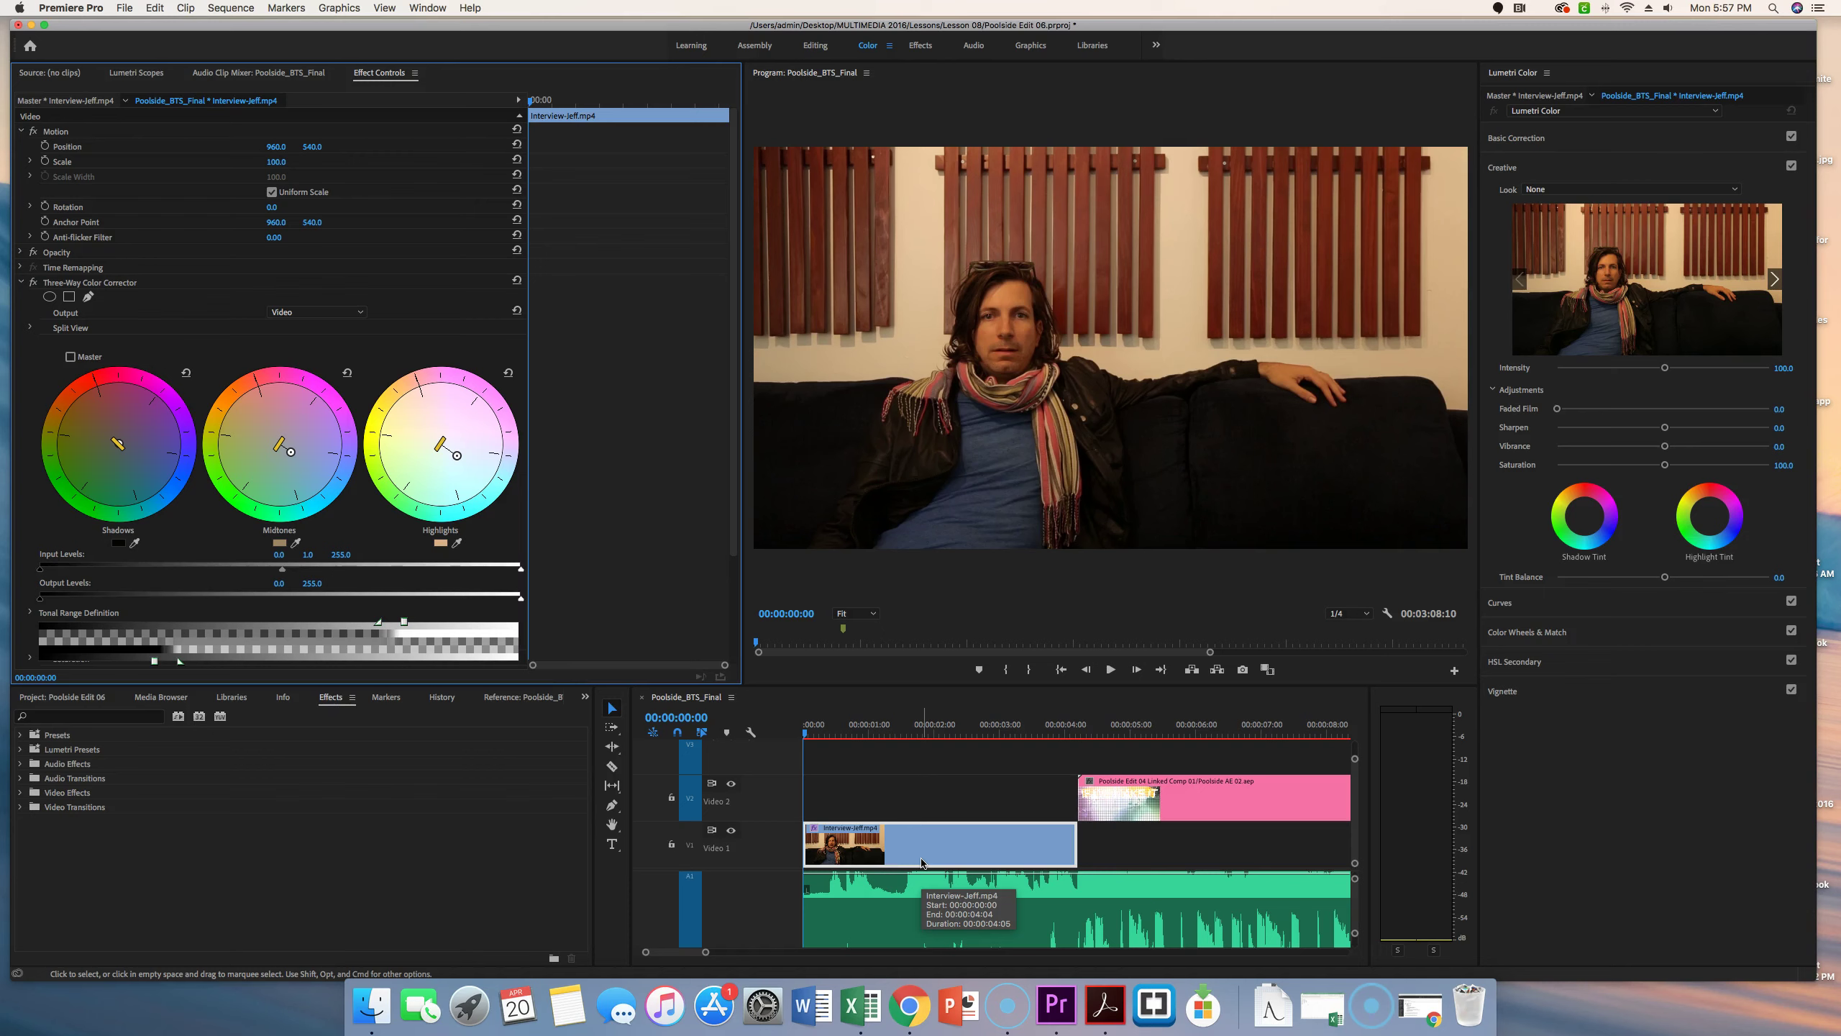
Copy the corrected opening interview clip and move the playhead to 00:00:45:20, where the man in the hat is interviewed.
{"action": "left_click", "coordinate": [924, 858]}
{"action": "left_click", "coordinate": [997, 832]}
{"action": "left_click_drag", "start_coordinate": [830, 834], "coordinate": [878, 841]}
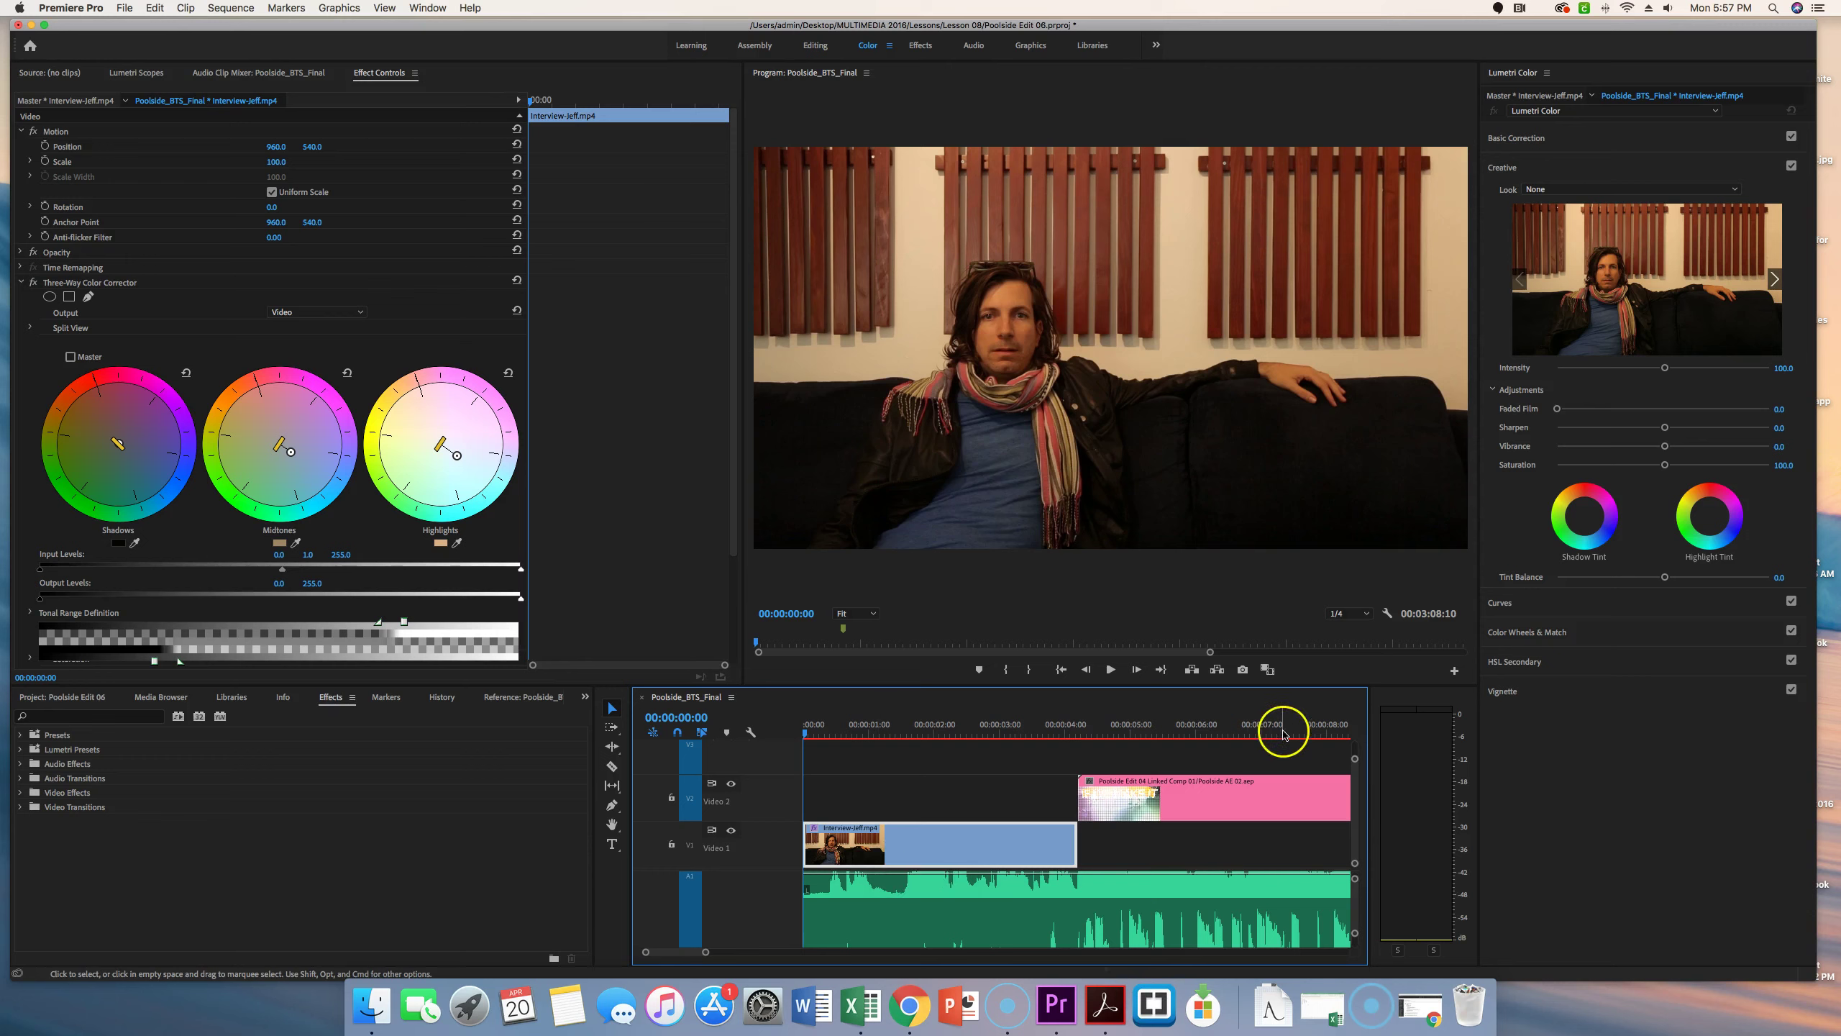
{"action": "scroll", "coordinate": [1283, 735], "scroll_direction": "down", "scroll_amount": 3}
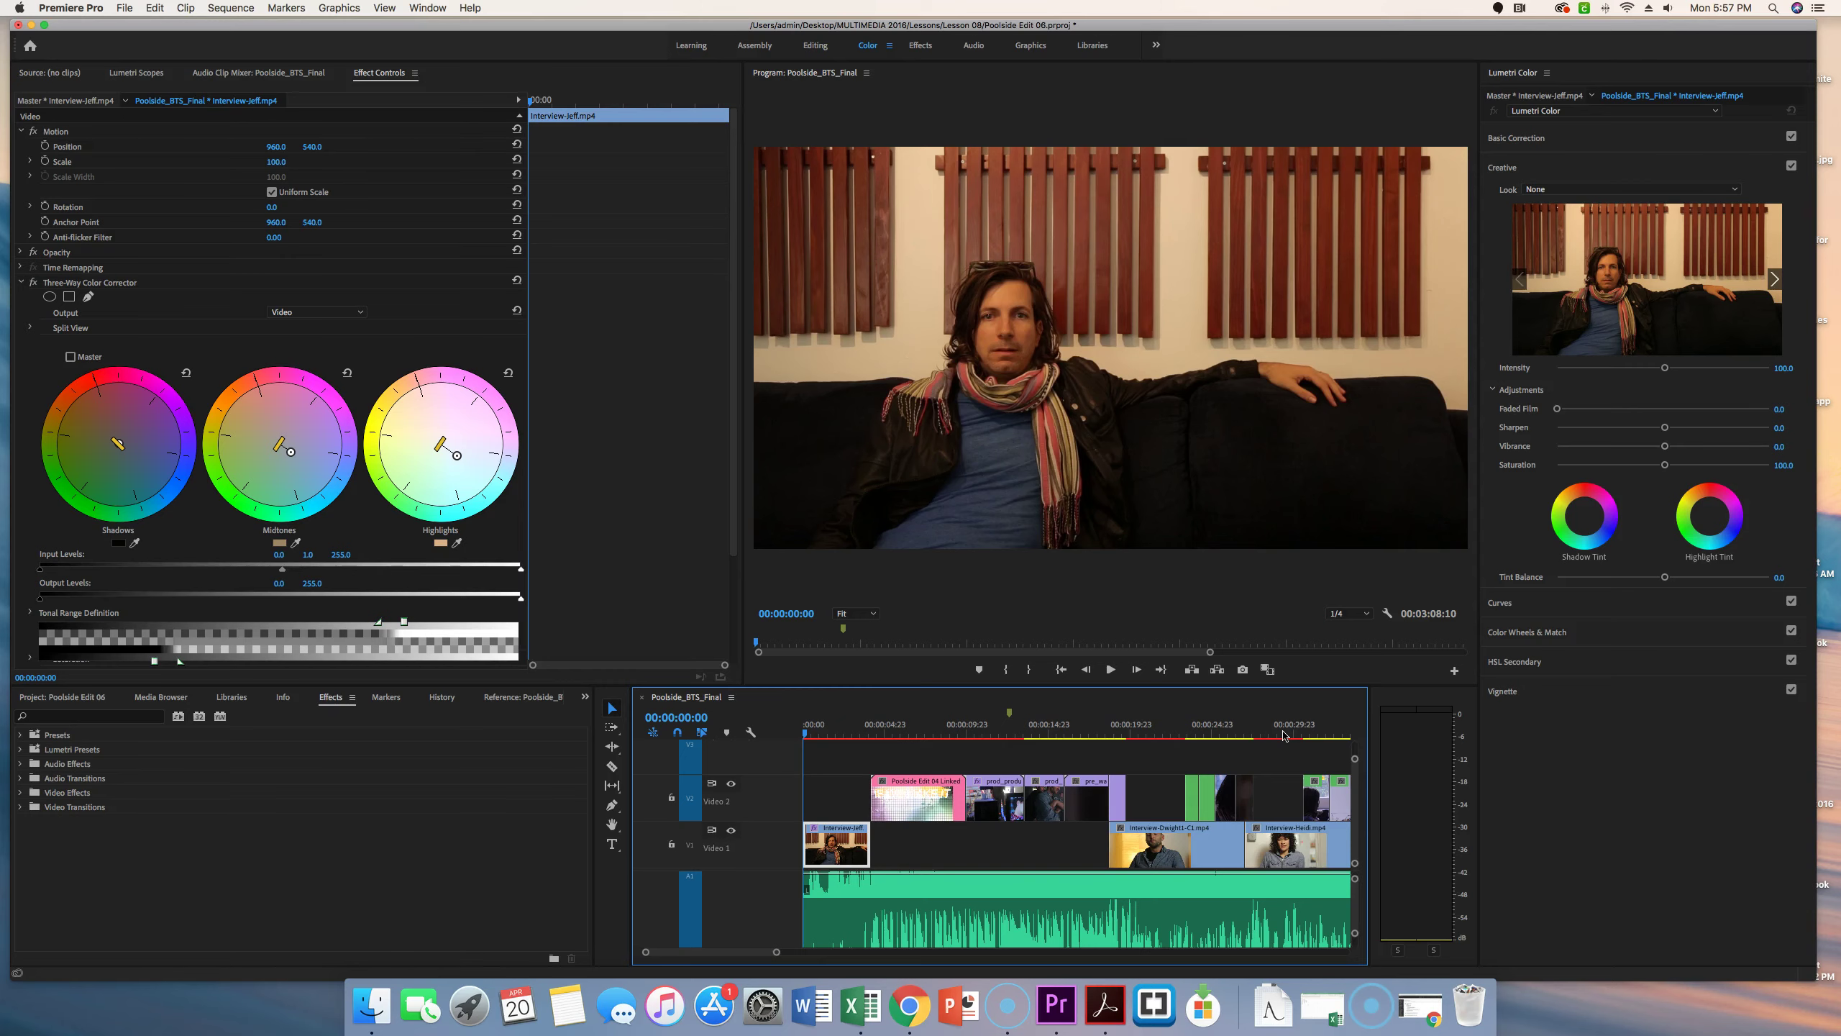
{"action": "scroll", "coordinate": [1283, 736], "scroll_direction": "down", "scroll_amount": 3}
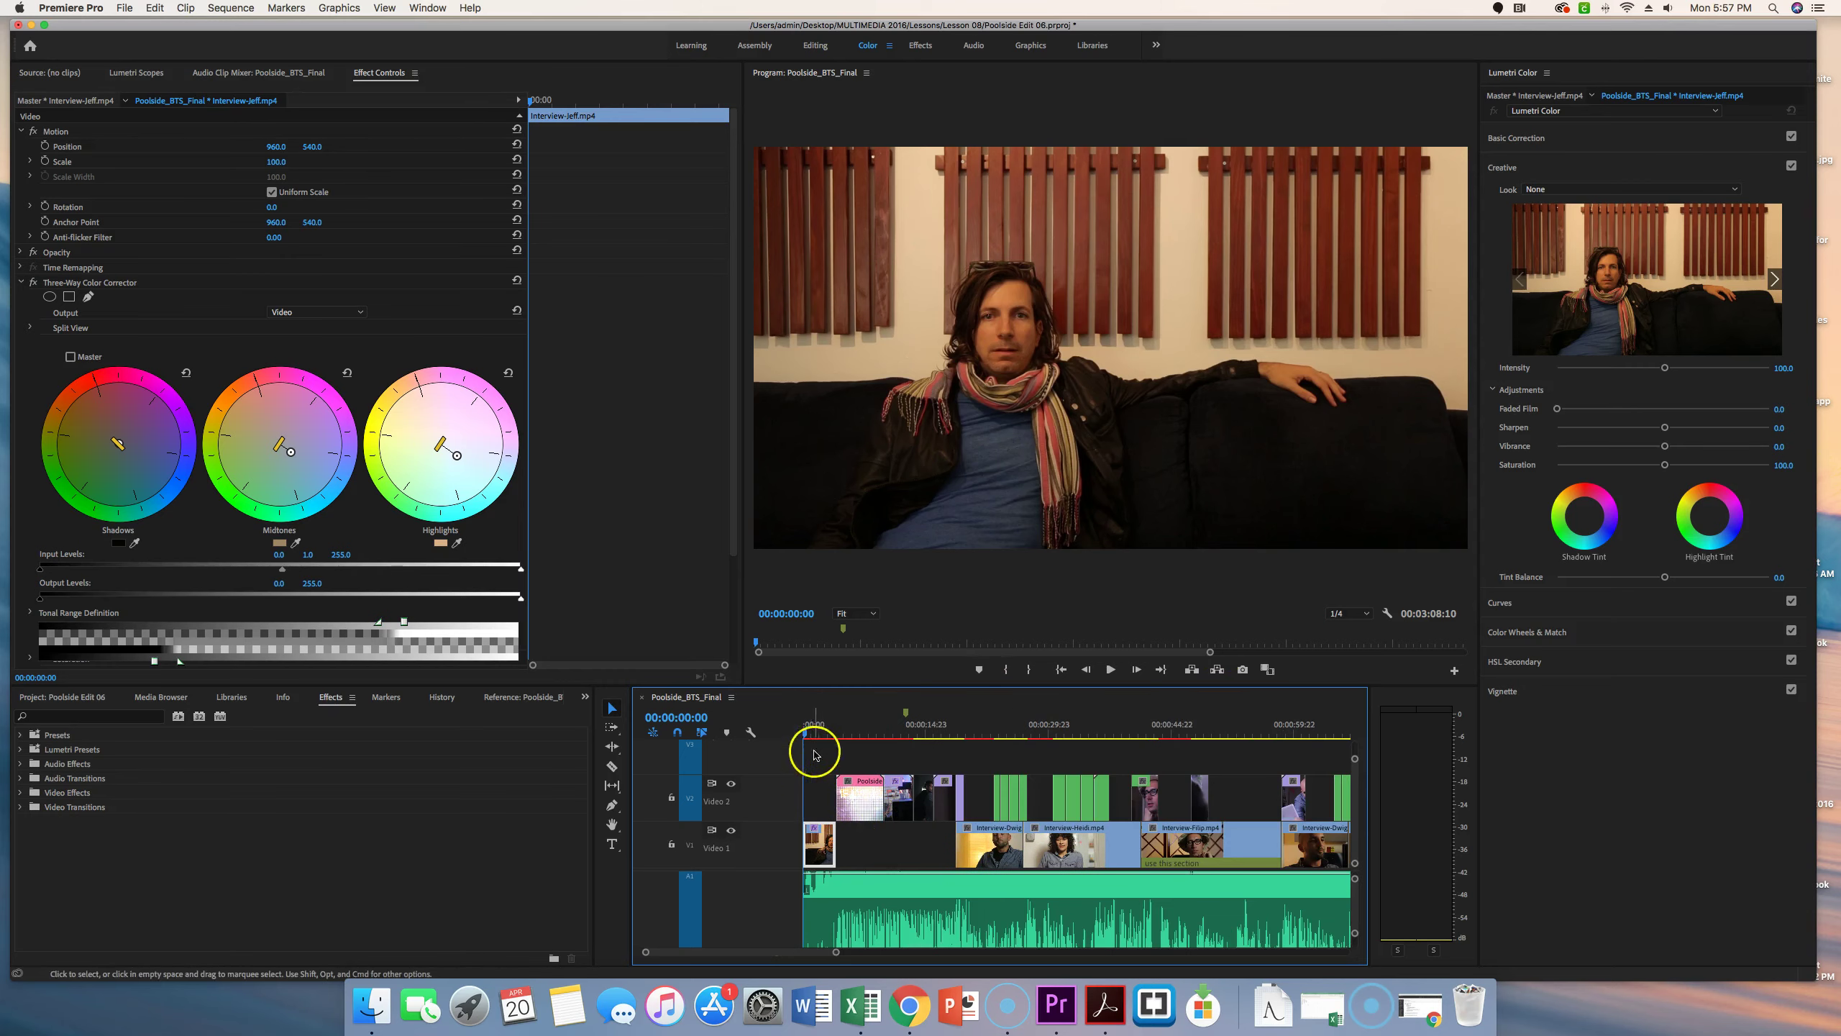
{"action": "left_click_drag", "start_coordinate": [806, 734], "coordinate": [1180, 751]}
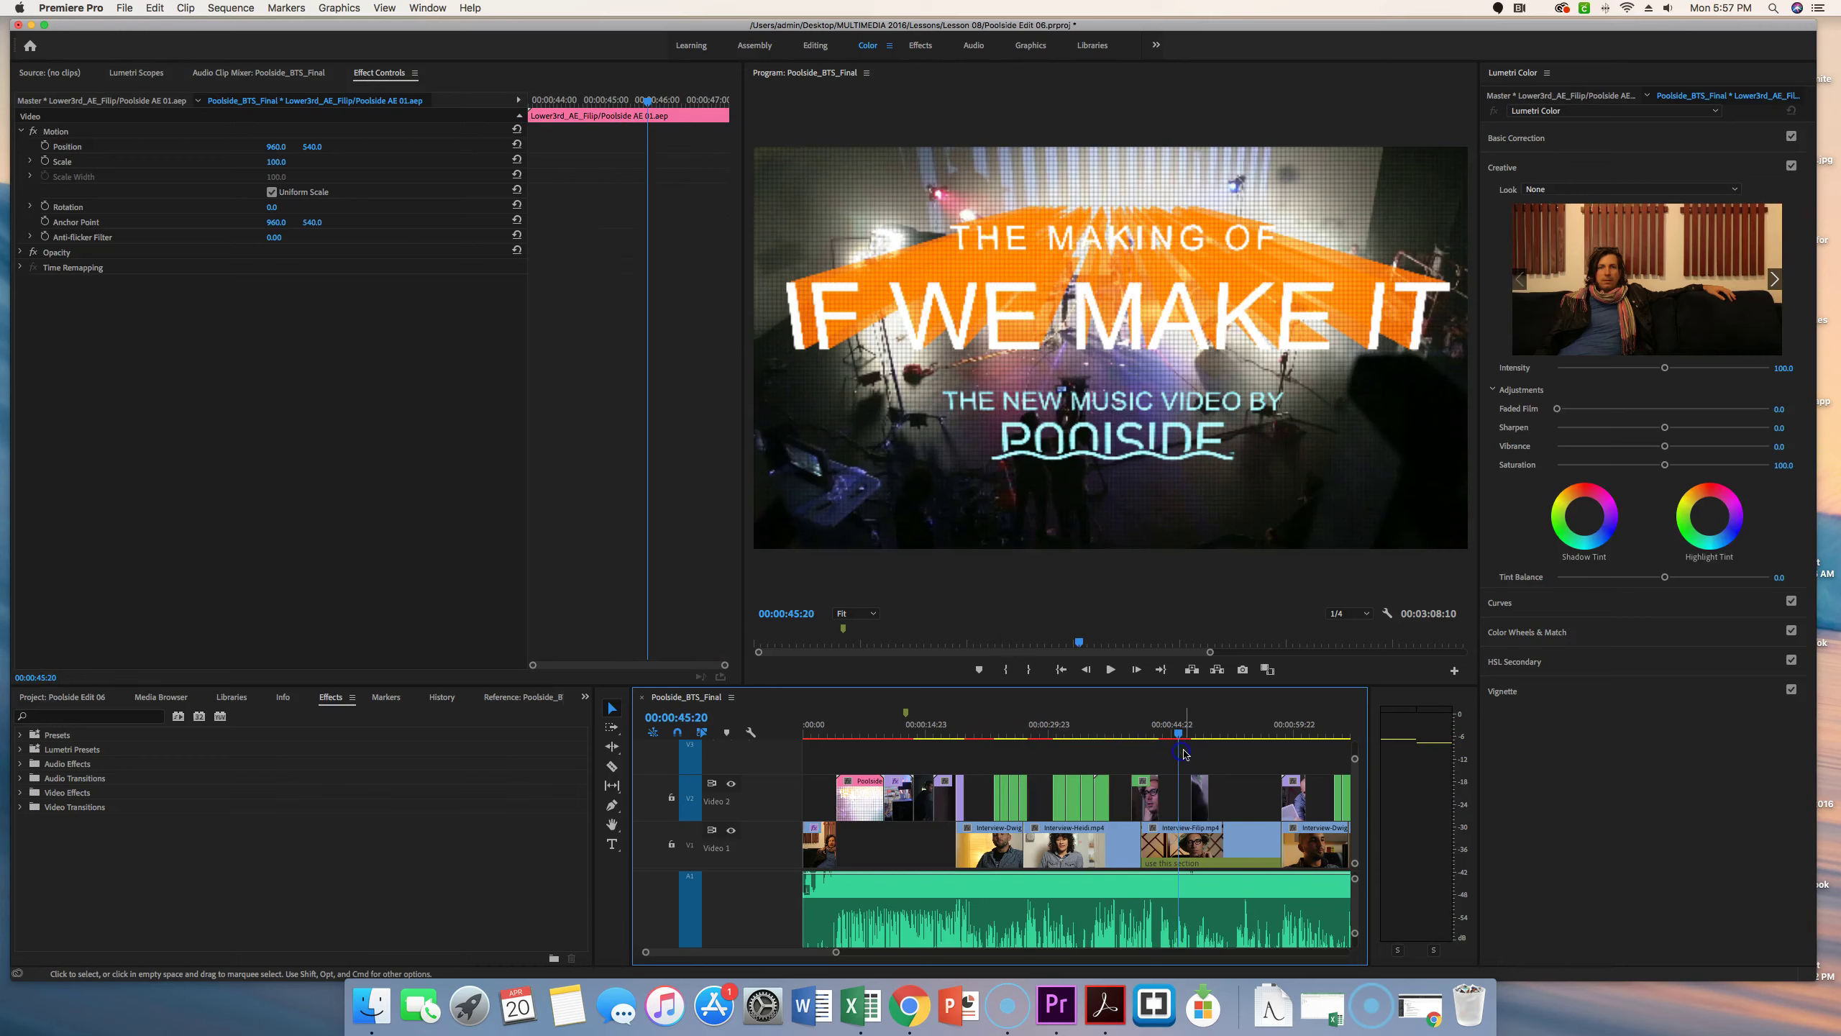
{"action": "scroll", "coordinate": [1184, 754], "scroll_direction": "up", "scroll_amount": 5}
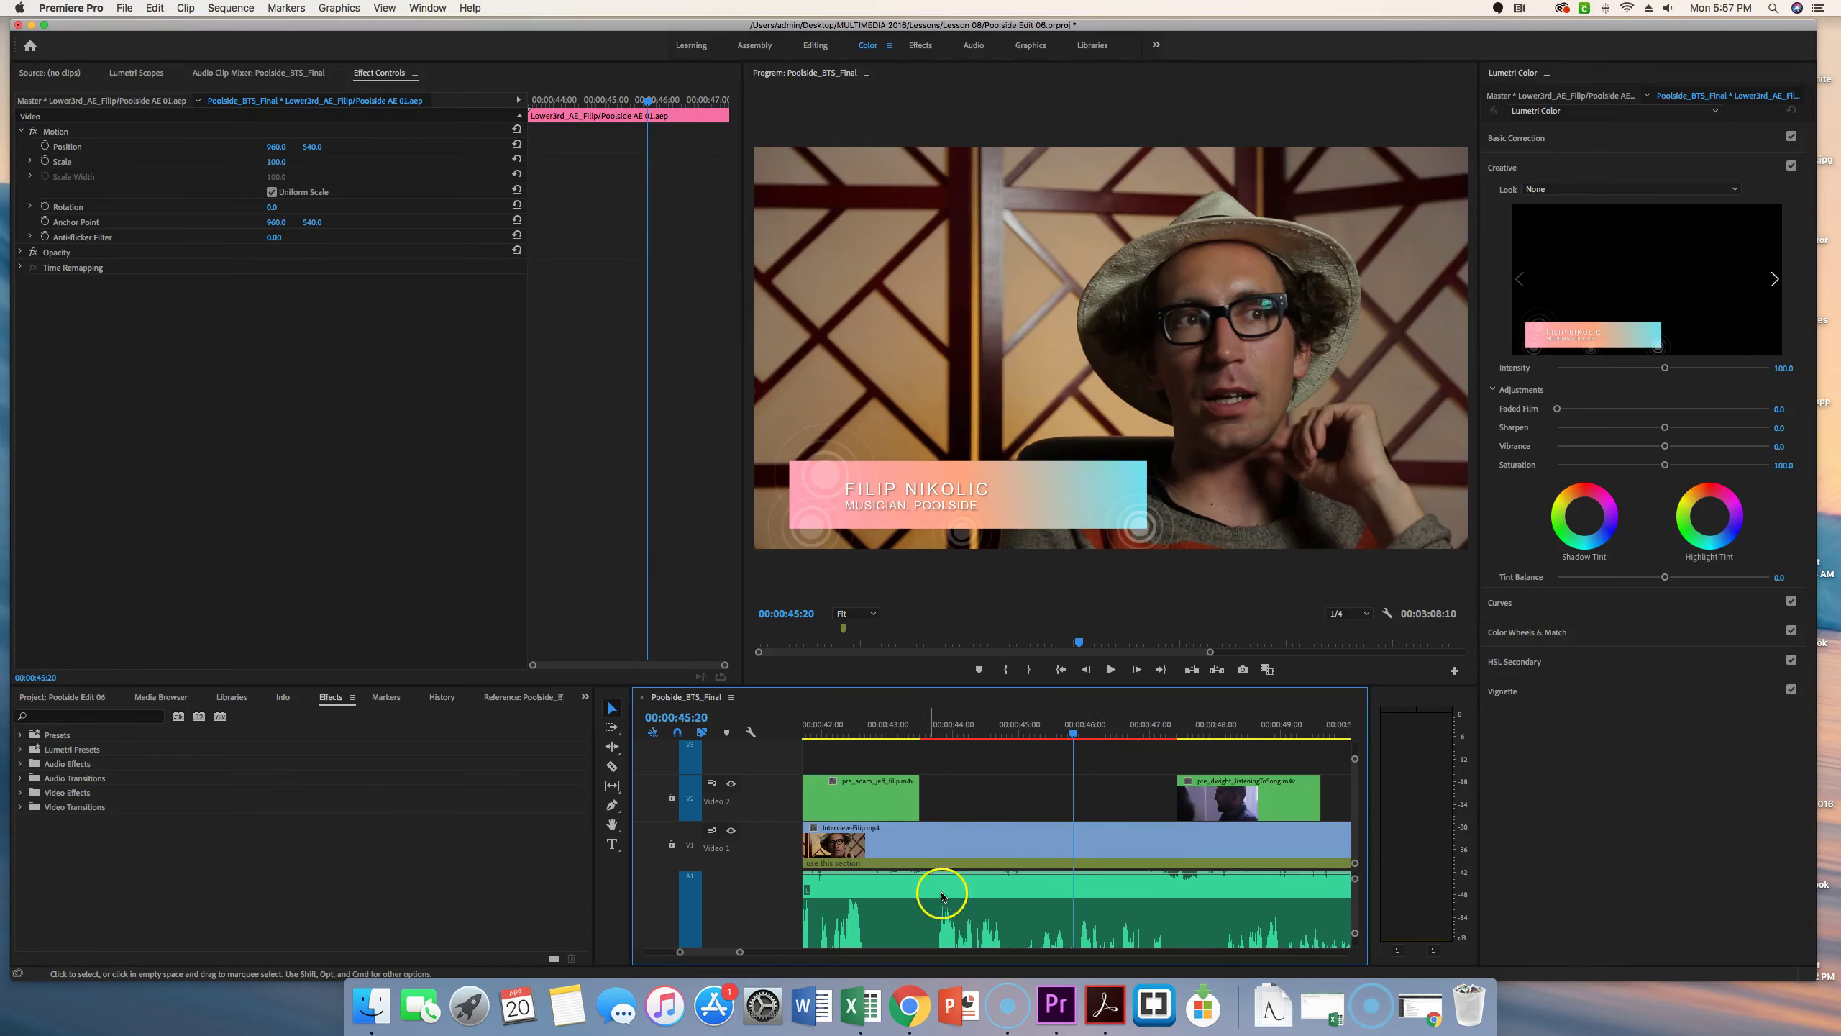
Paste only the Three-Way Color Corrector attribute onto the Video 1 interview clip of the man in the hat.
{"action": "left_click", "coordinate": [960, 847]}
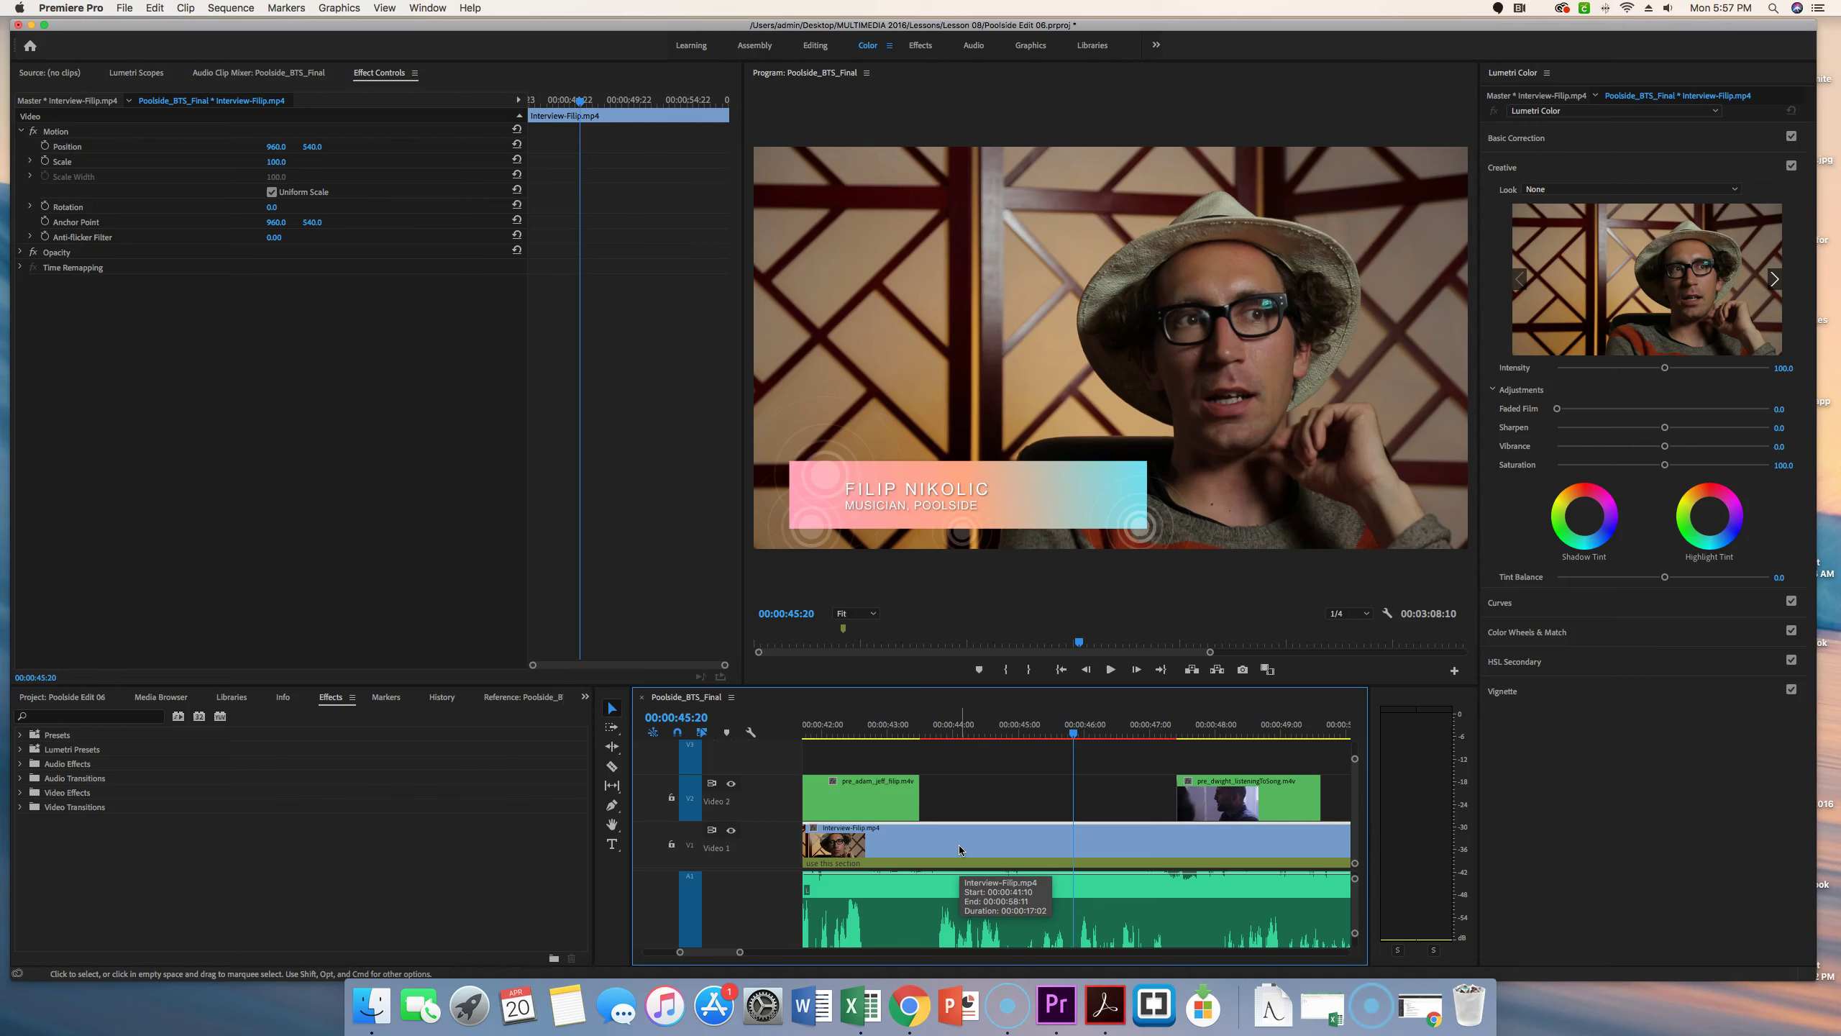
{"action": "left_click", "coordinate": [981, 847]}
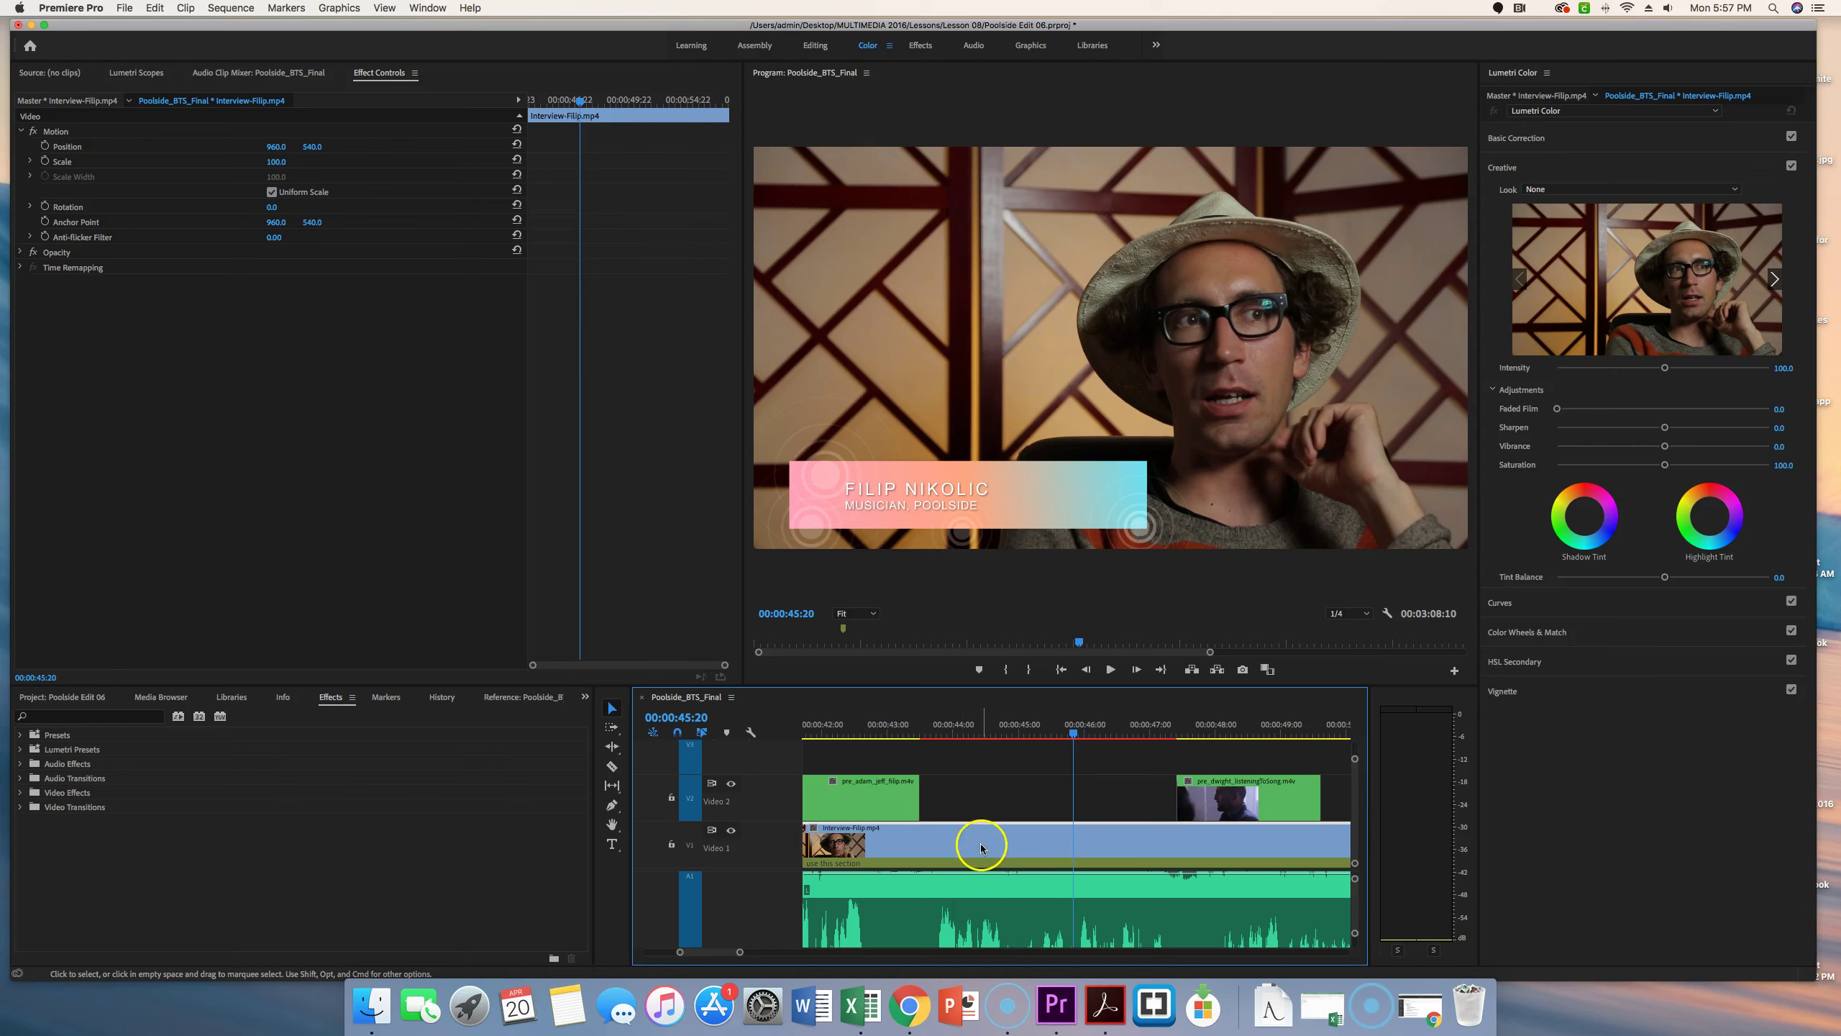
{"action": "right_click", "coordinate": [981, 847]}
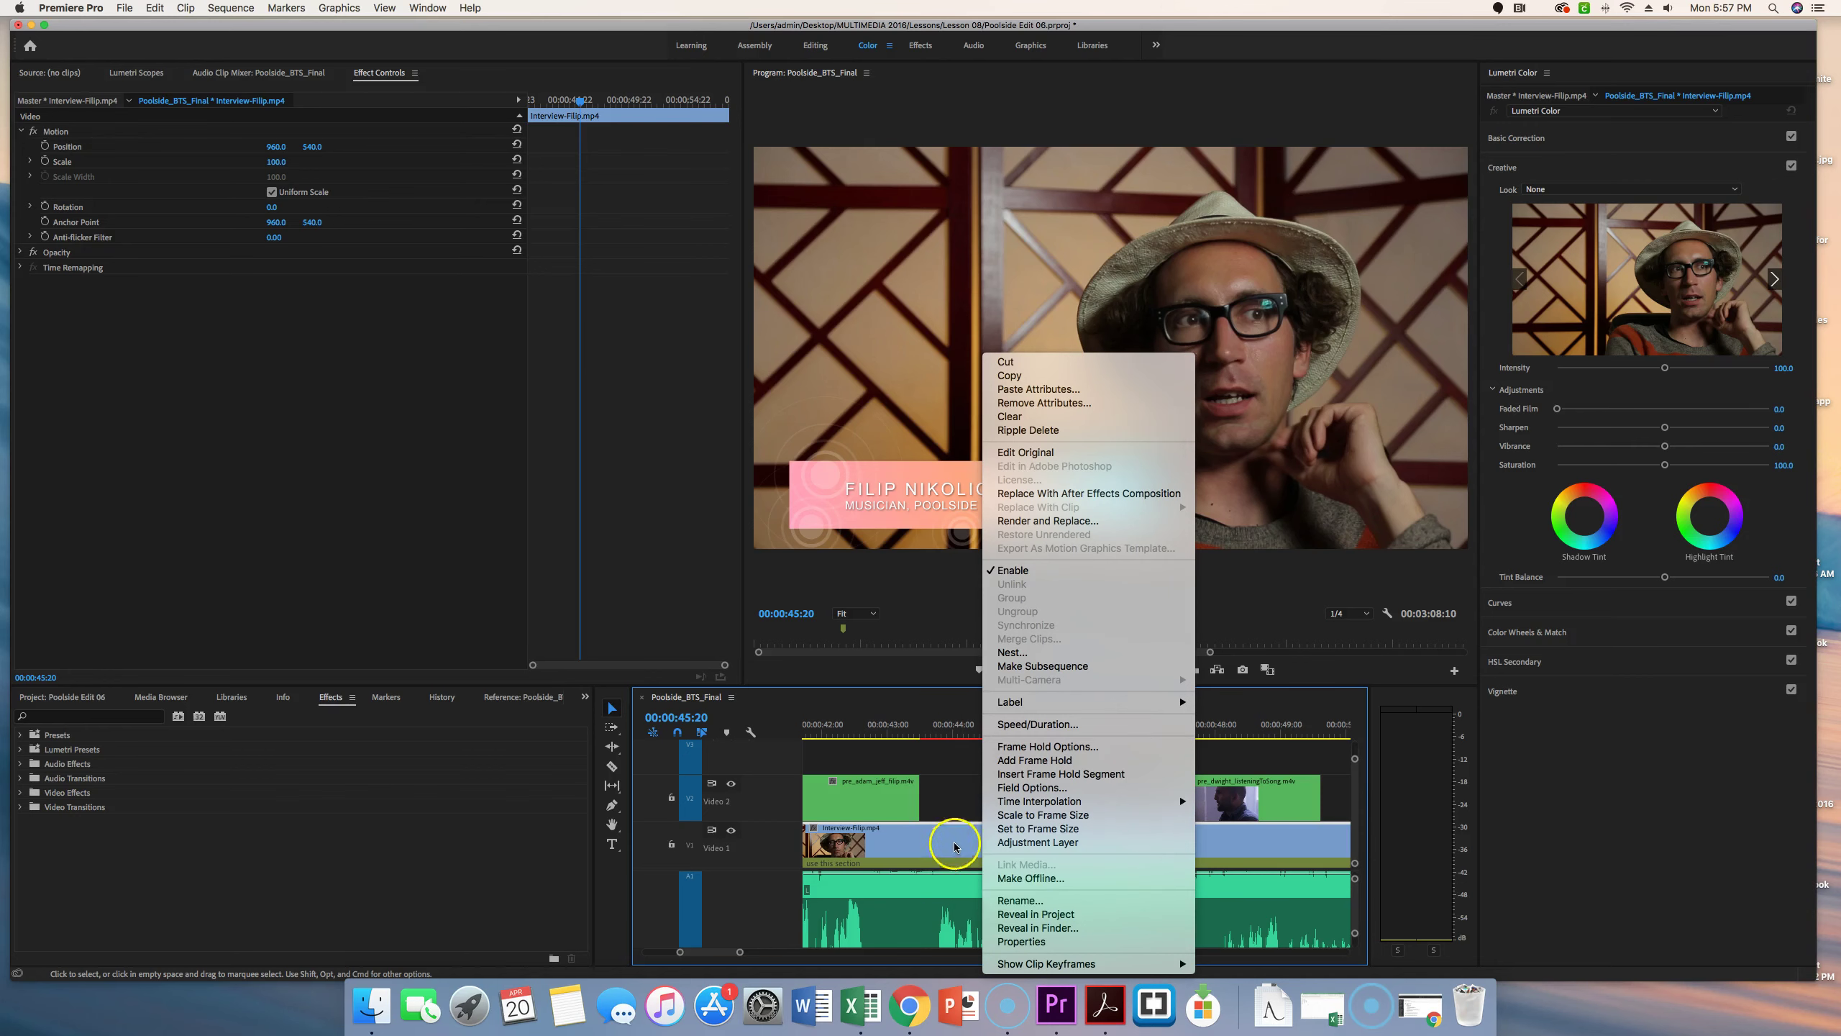
{"action": "left_click", "coordinate": [1068, 391]}
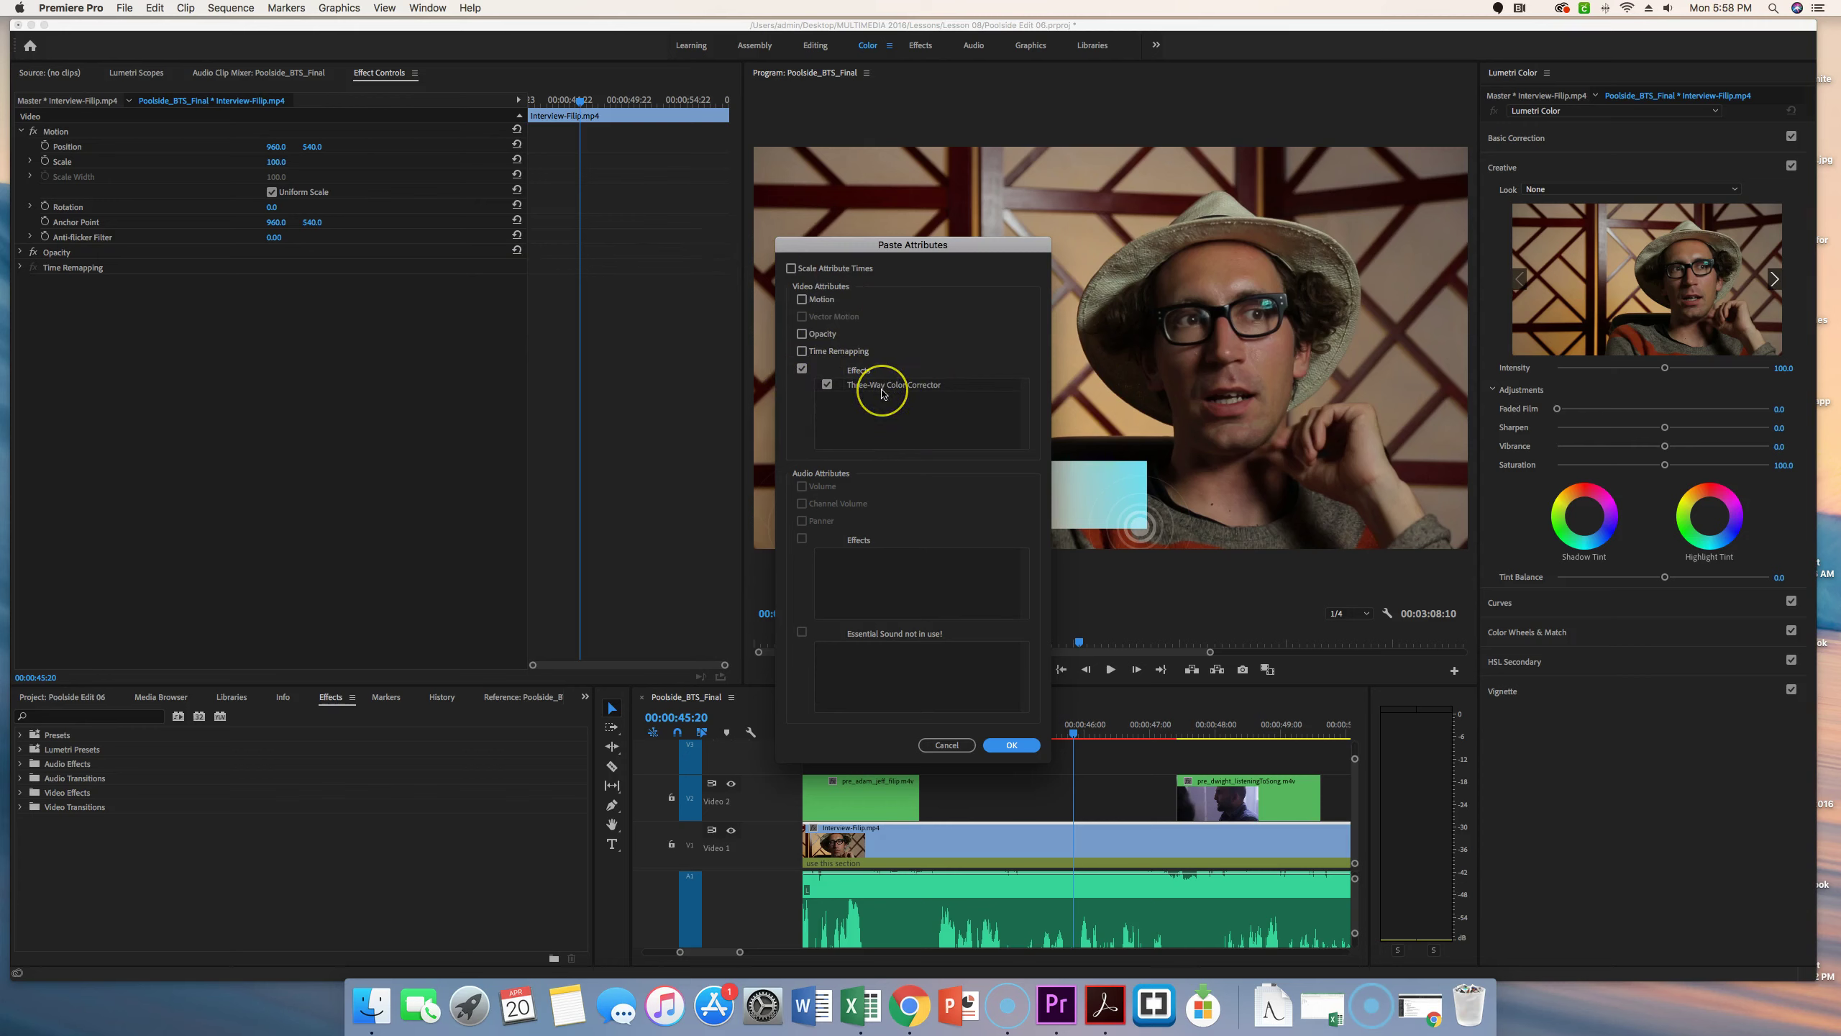
{"action": "left_click", "coordinate": [1017, 746]}
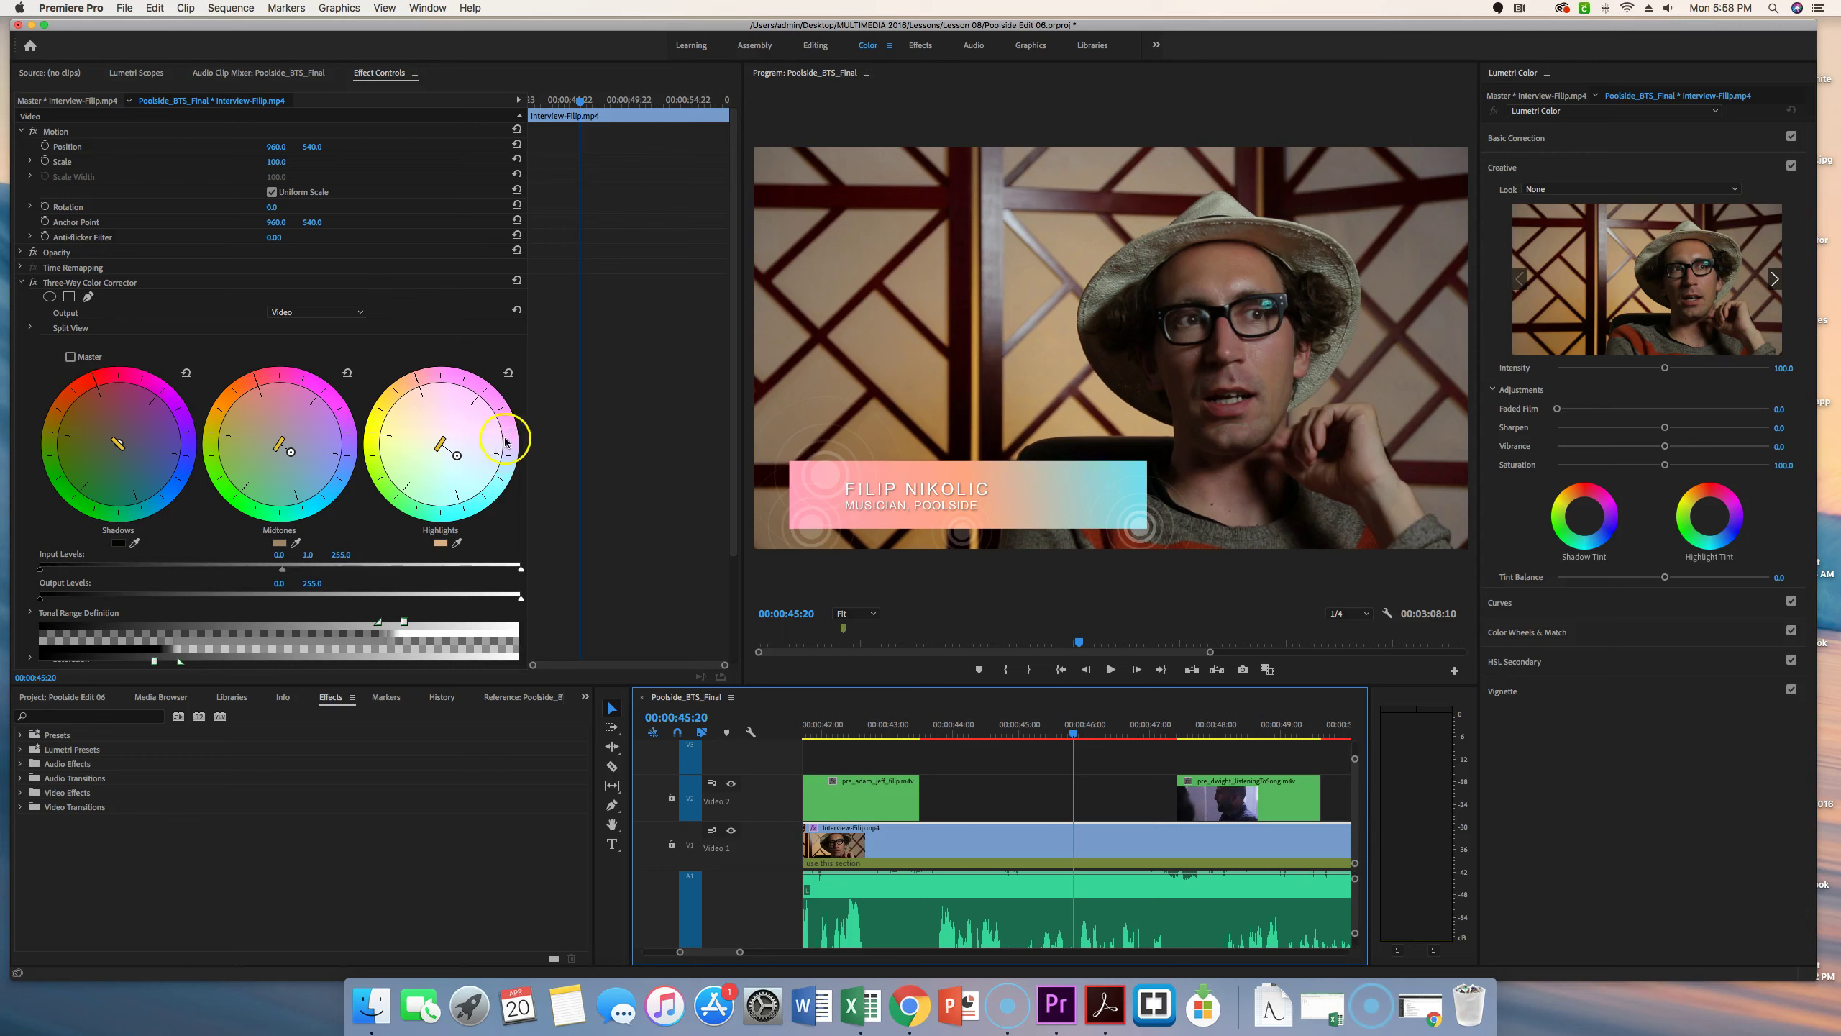
Resample this clip's highlights from the pale wall panel, midtones from the grey sweater, and shadows from the black chair.
{"action": "left_click", "coordinate": [460, 541]}
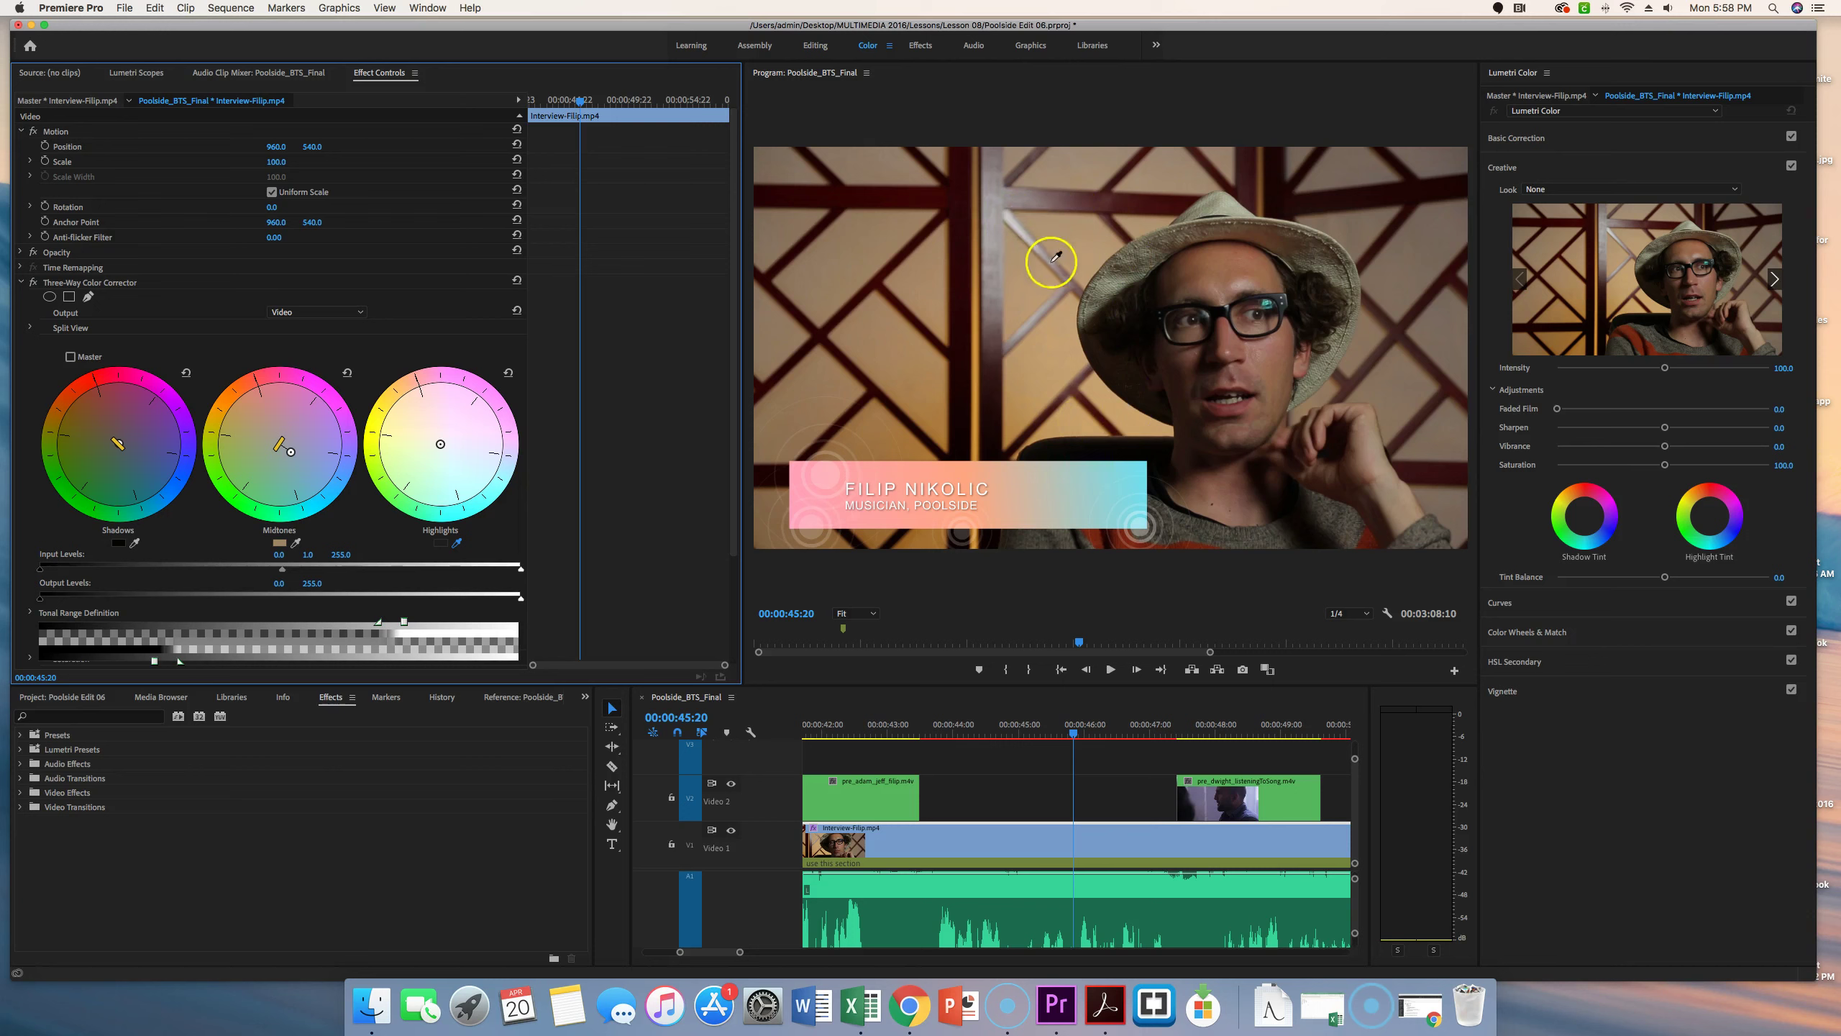
{"action": "left_click", "coordinate": [1010, 219]}
{"action": "left_click", "coordinate": [304, 537]}
{"action": "left_click", "coordinate": [1189, 519]}
{"action": "left_click", "coordinate": [136, 543]}
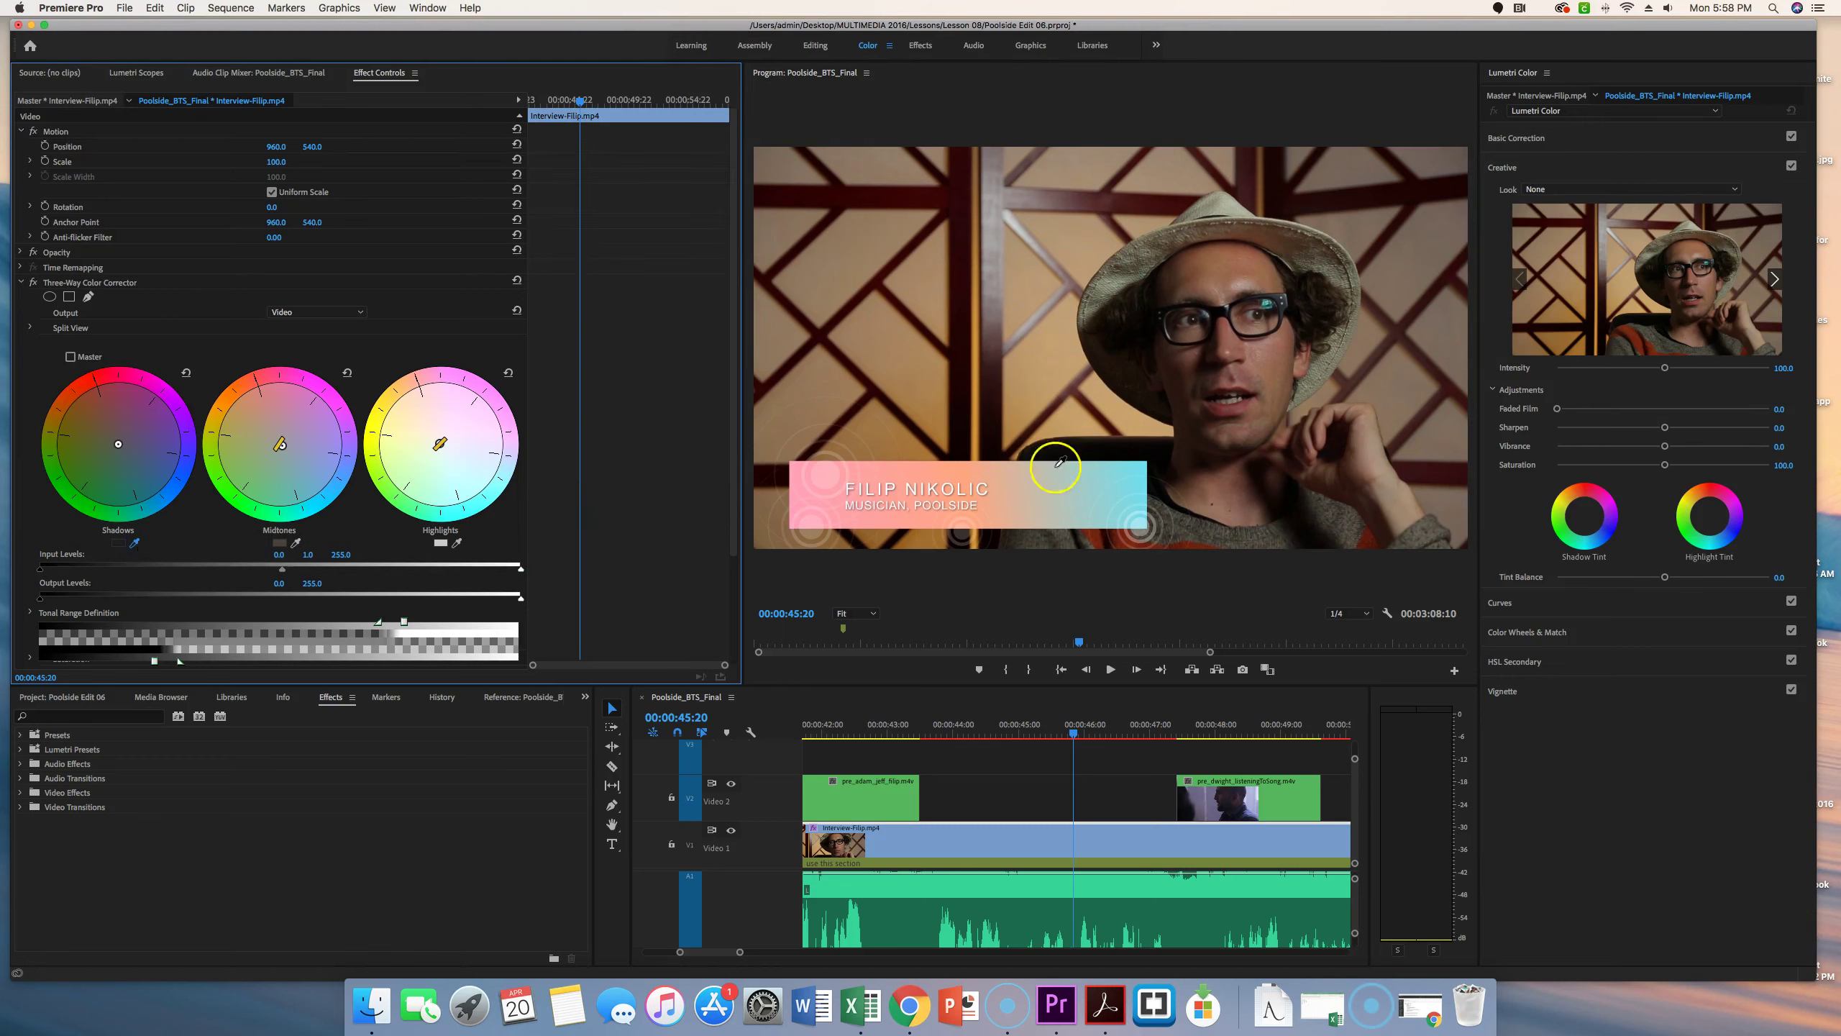
{"action": "left_click", "coordinate": [1157, 487]}
Make more room for the effect settings and lower the Three-Way Color Corrector's white input level to 202.8.
{"action": "mouse_move", "coordinate": [257, 685]}
{"action": "left_mouse_down"}
{"action": "mouse_move", "coordinate": [273, 528]}
{"action": "mouse_move", "coordinate": [263, 792]}
{"action": "mouse_move", "coordinate": [264, 700]}
{"action": "left_mouse_up"}
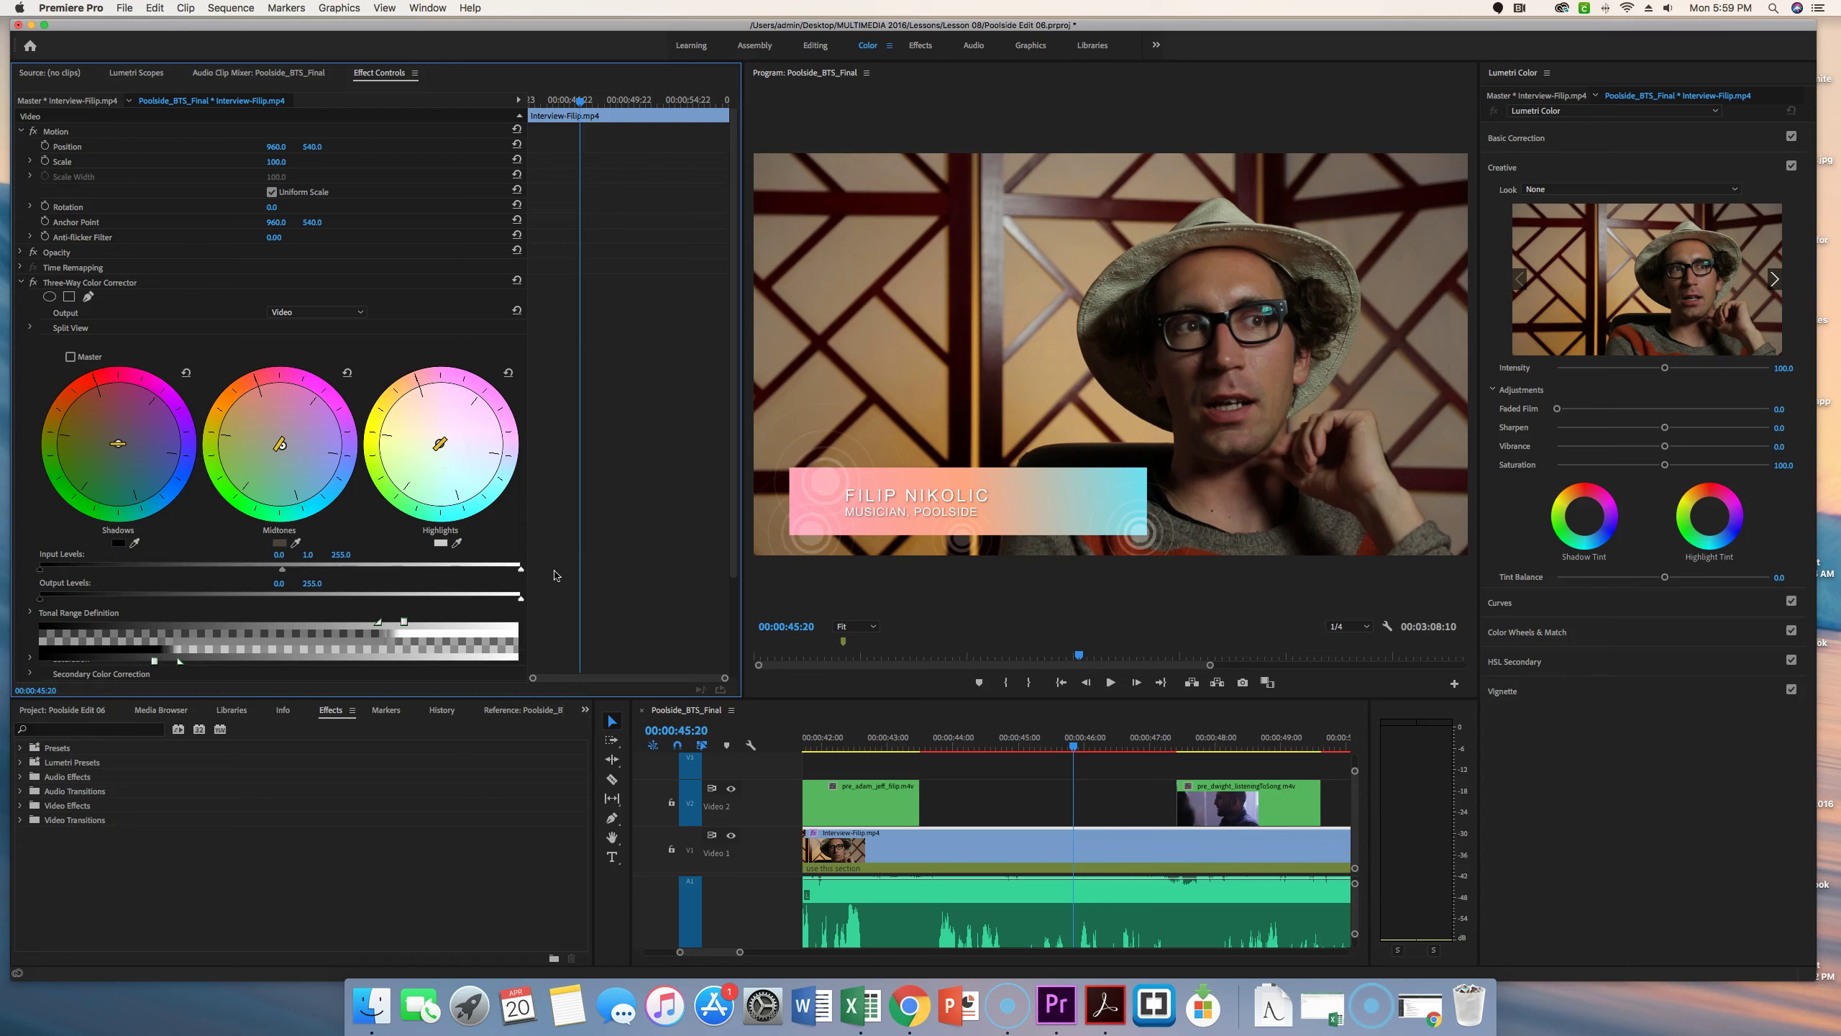
{"action": "left_click", "coordinate": [521, 571]}
{"action": "left_click_drag", "start_coordinate": [509, 570], "coordinate": [464, 565]}
{"action": "mouse_move", "coordinate": [363, 560]}
{"action": "left_mouse_down"}
{"action": "mouse_move", "coordinate": [247, 563]}
{"action": "mouse_move", "coordinate": [519, 575]}
{"action": "left_mouse_up"}
{"action": "left_click_drag", "start_coordinate": [504, 576], "coordinate": [522, 573]}
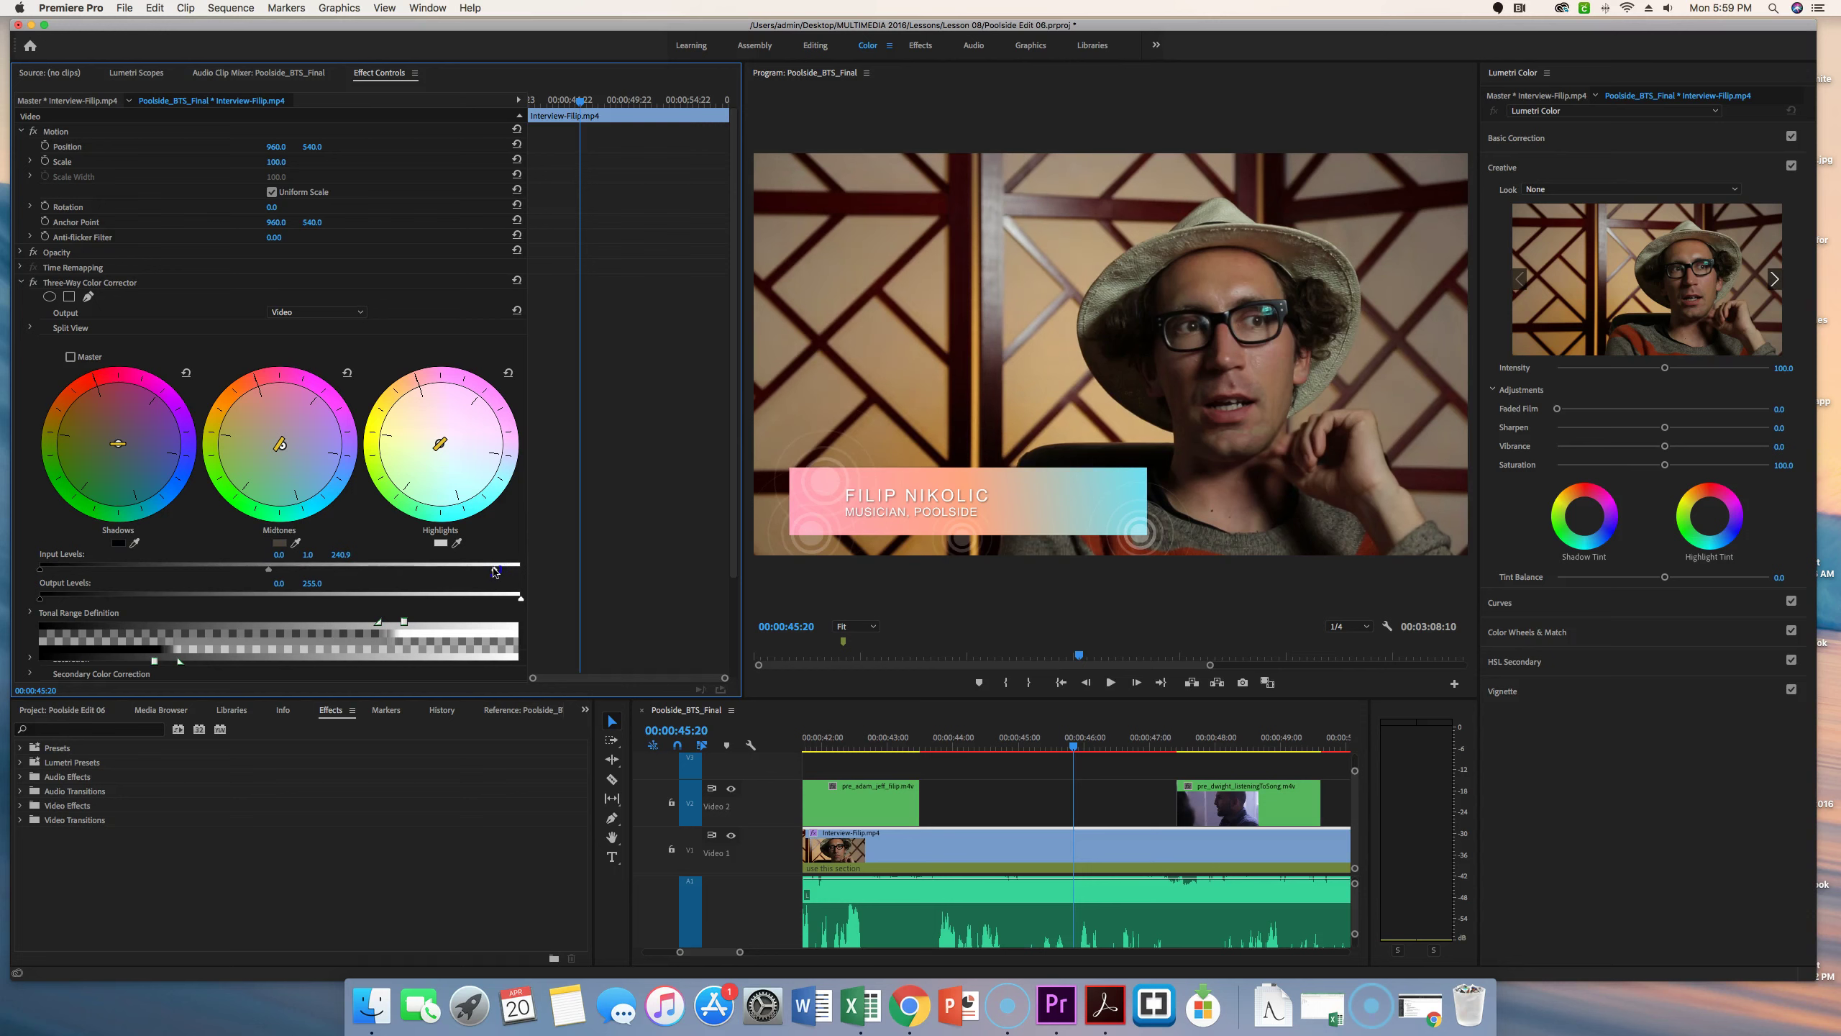
{"action": "left_click_drag", "start_coordinate": [475, 570], "coordinate": [419, 571]}
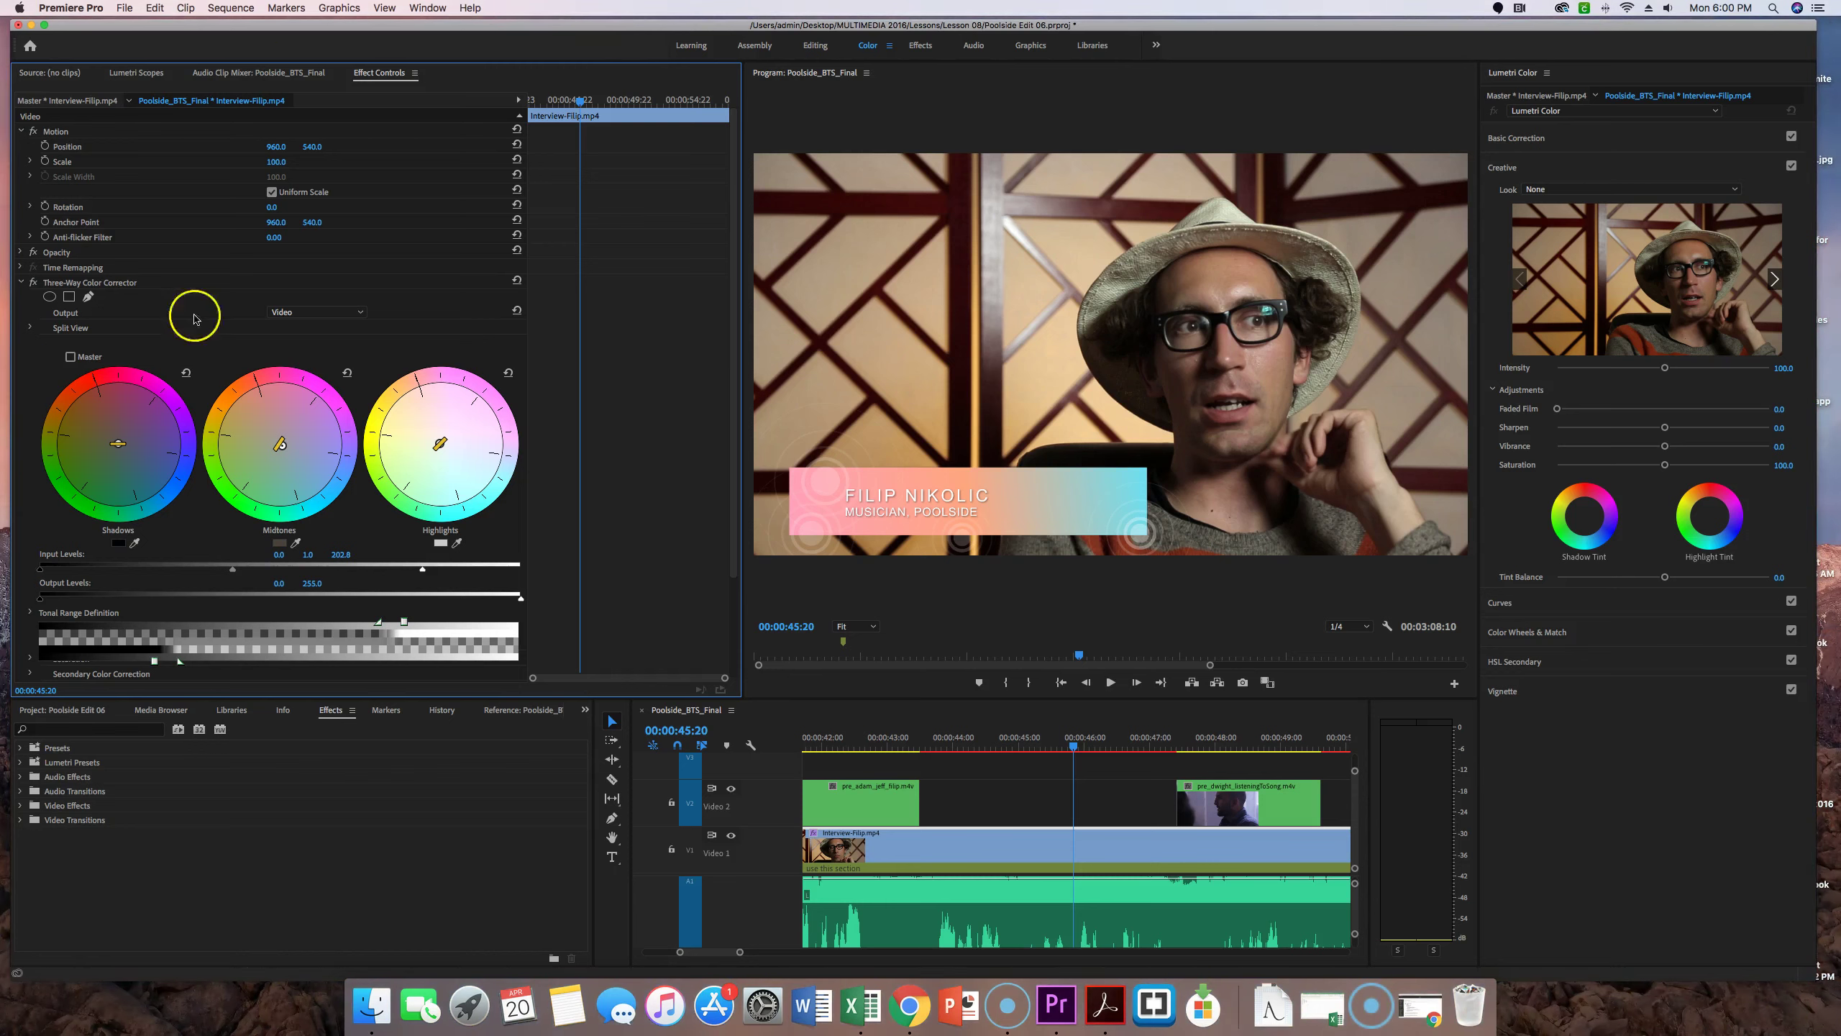
Copy the Three-Way Color Corrector from the hatted man's clip and move the playhead to the next interview at 00:01:02:12.
{"action": "left_click", "coordinate": [90, 287]}
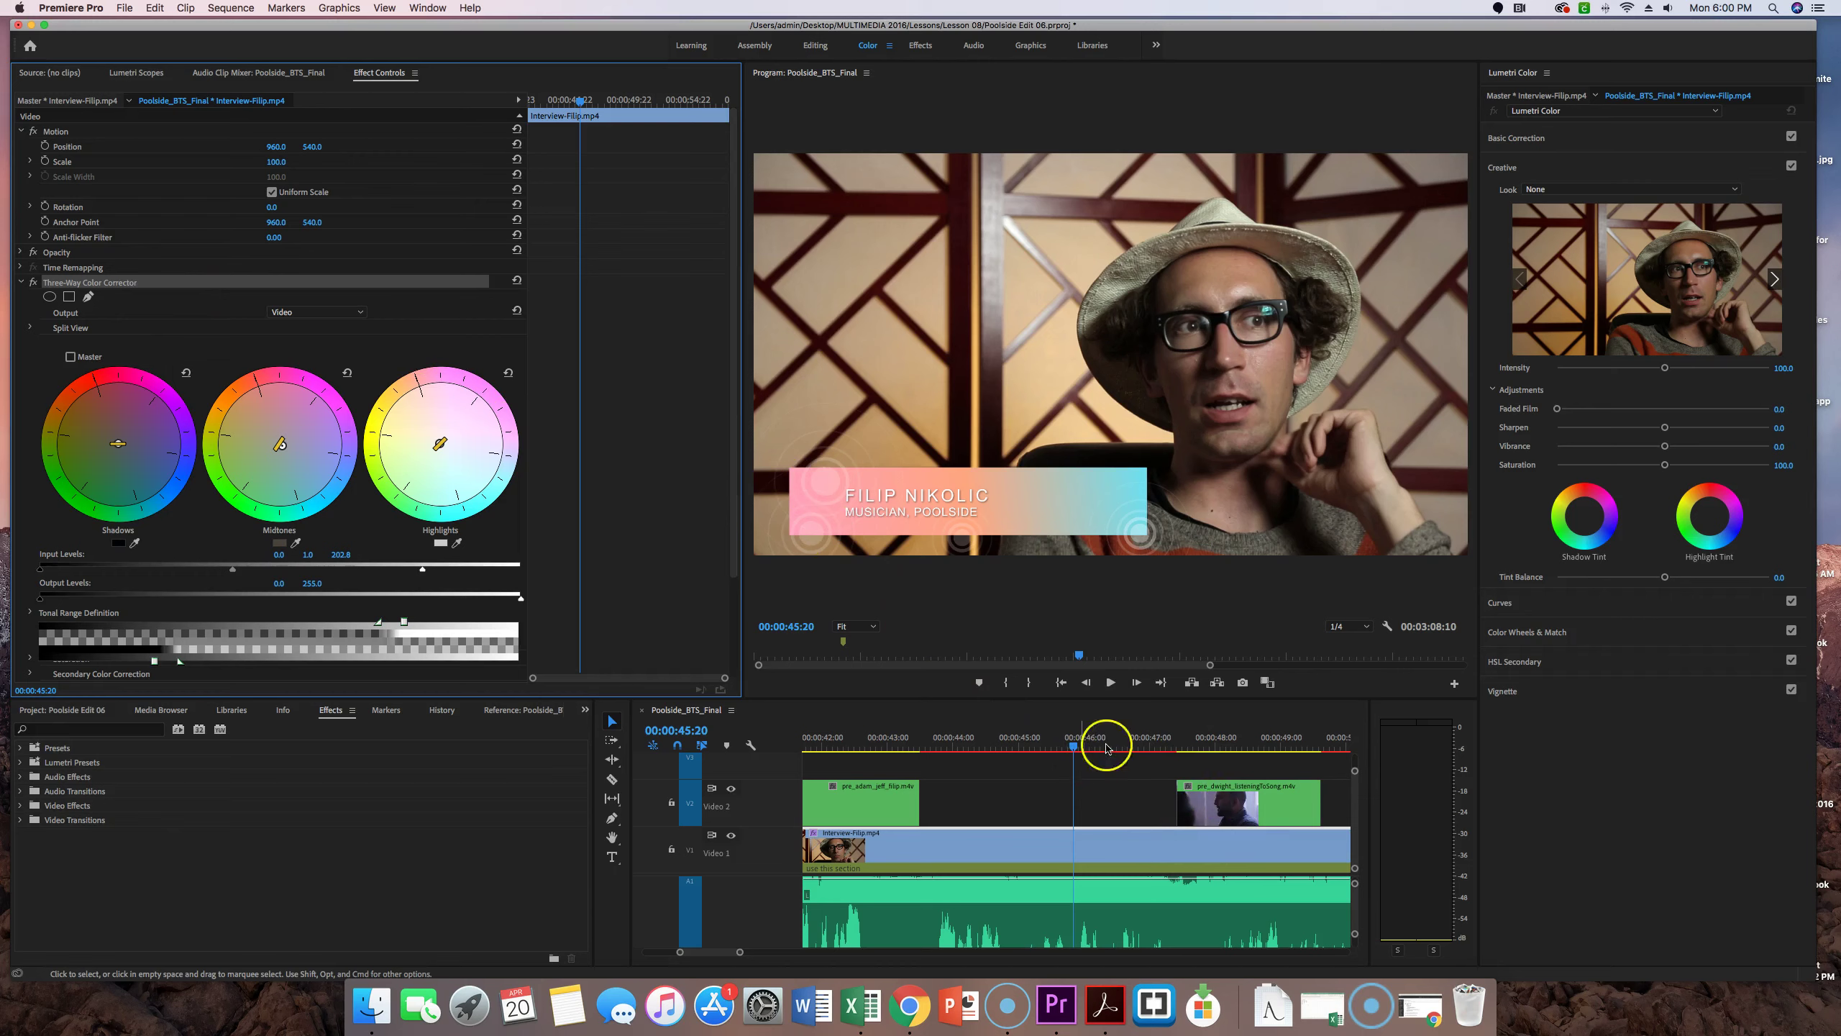
{"action": "left_click", "coordinate": [1227, 719]}
{"action": "key", "text": "minus"}
{"action": "key", "text": "minus"}
{"action": "key", "text": "minus"}
{"action": "key", "text": "minus"}
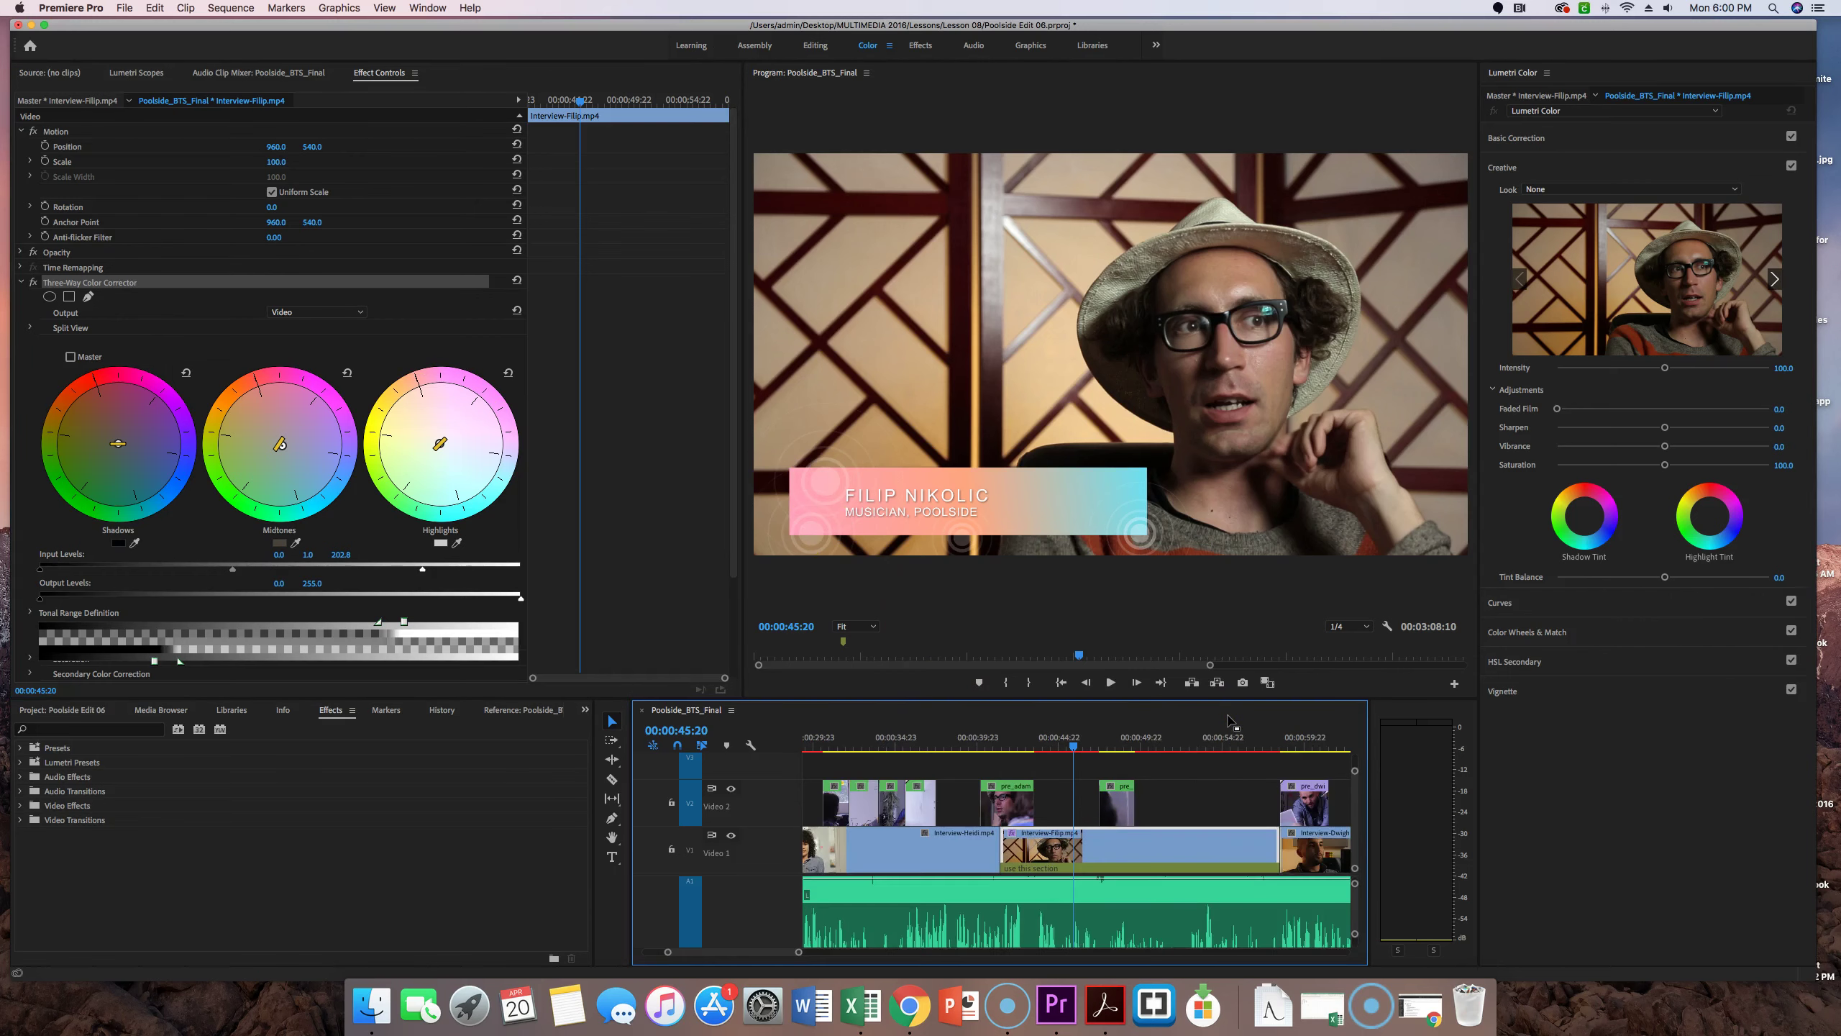
{"action": "left_click", "coordinate": [1232, 648]}
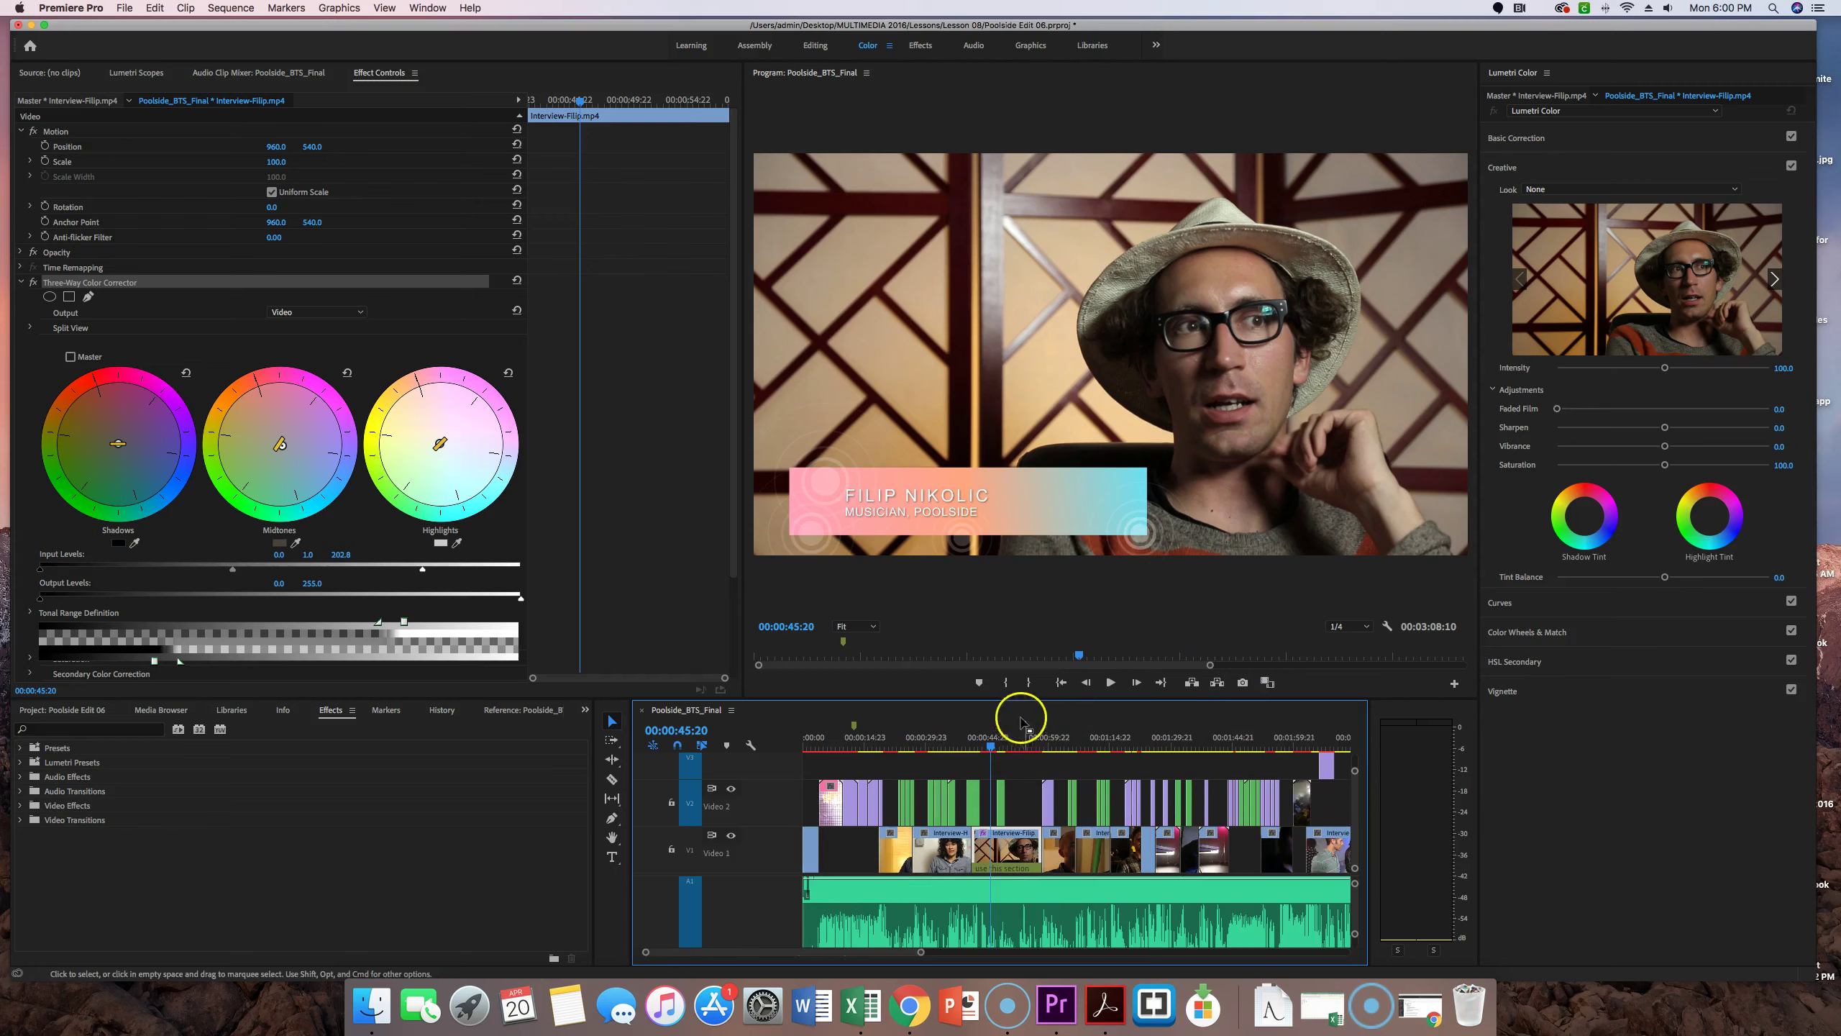
{"action": "left_click_drag", "start_coordinate": [989, 743], "coordinate": [1060, 751]}
{"action": "key", "text": "equal"}
{"action": "key", "text": "equal"}
{"action": "key", "text": "equal"}
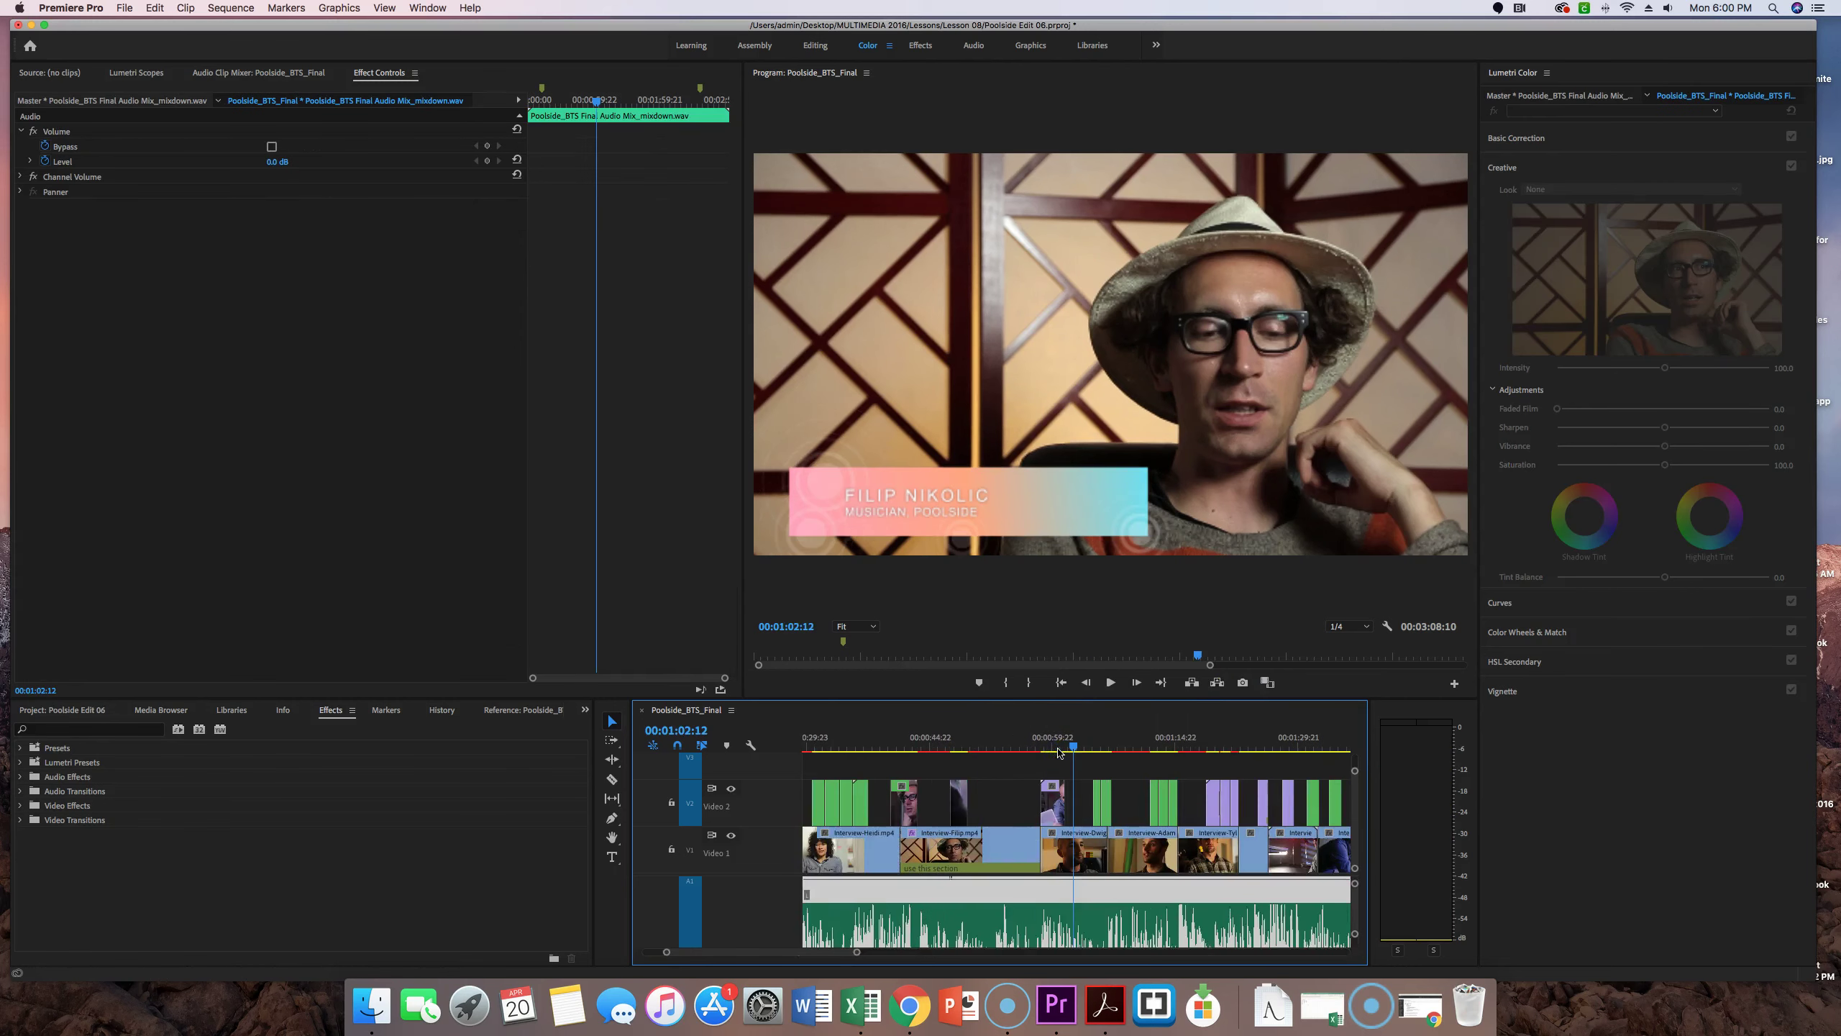
{"action": "key", "text": "equal"}
{"action": "key", "text": "shift+equal"}
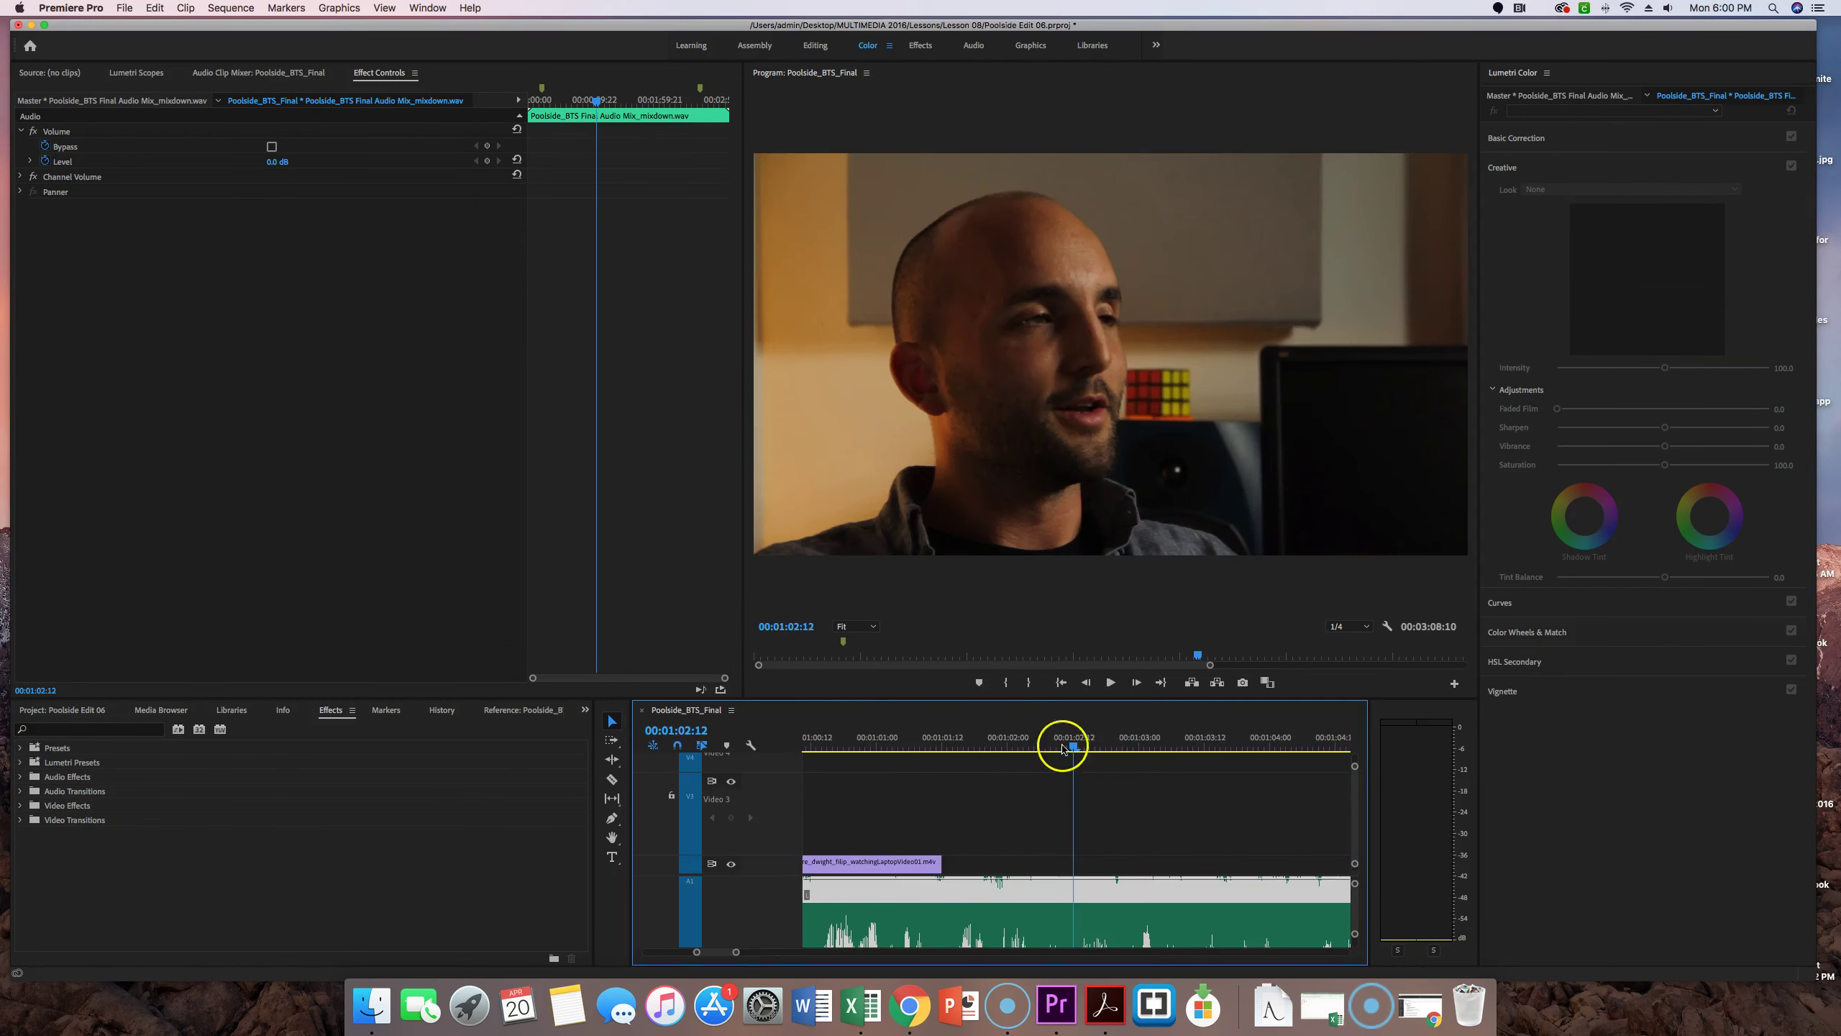
Select the Video 1 interview clip under the playhead and paste the copied Three-Way Color Corrector onto it.
{"action": "left_click", "coordinate": [806, 860]}
{"action": "scroll", "coordinate": [806, 861], "scroll_direction": "down", "scroll_amount": 3}
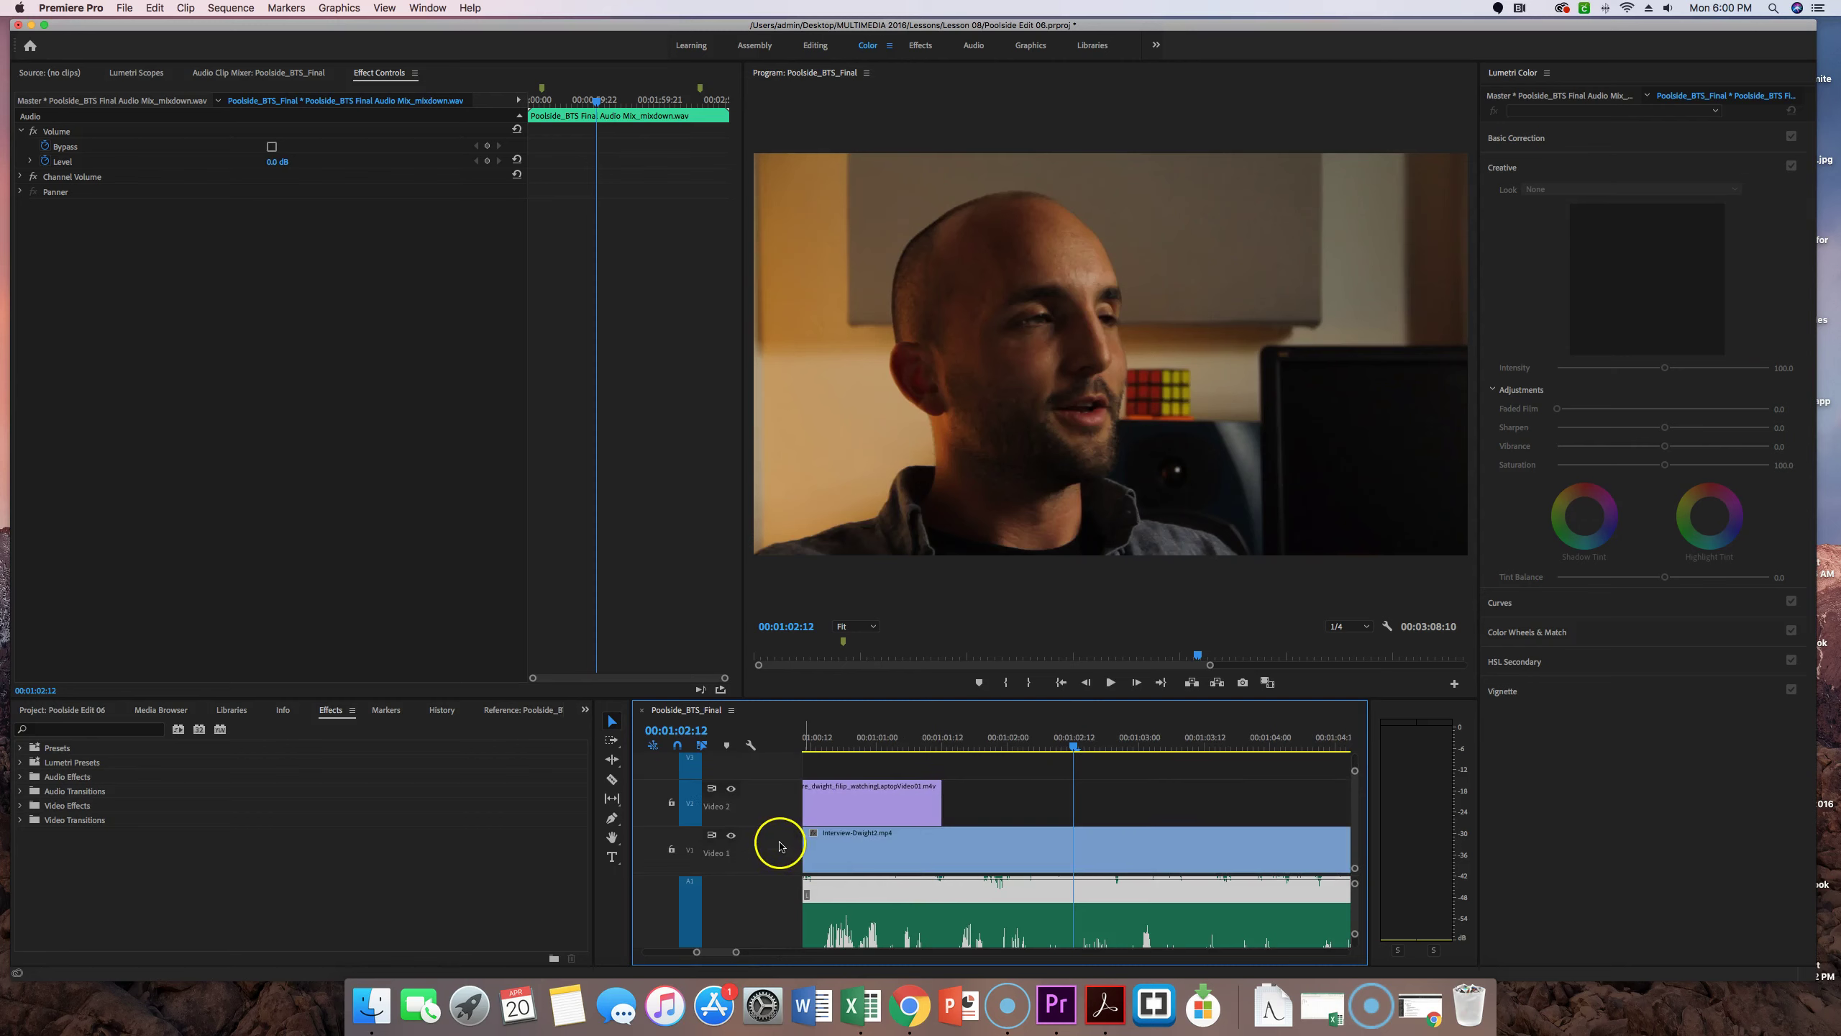
{"action": "left_click", "coordinate": [1051, 844]}
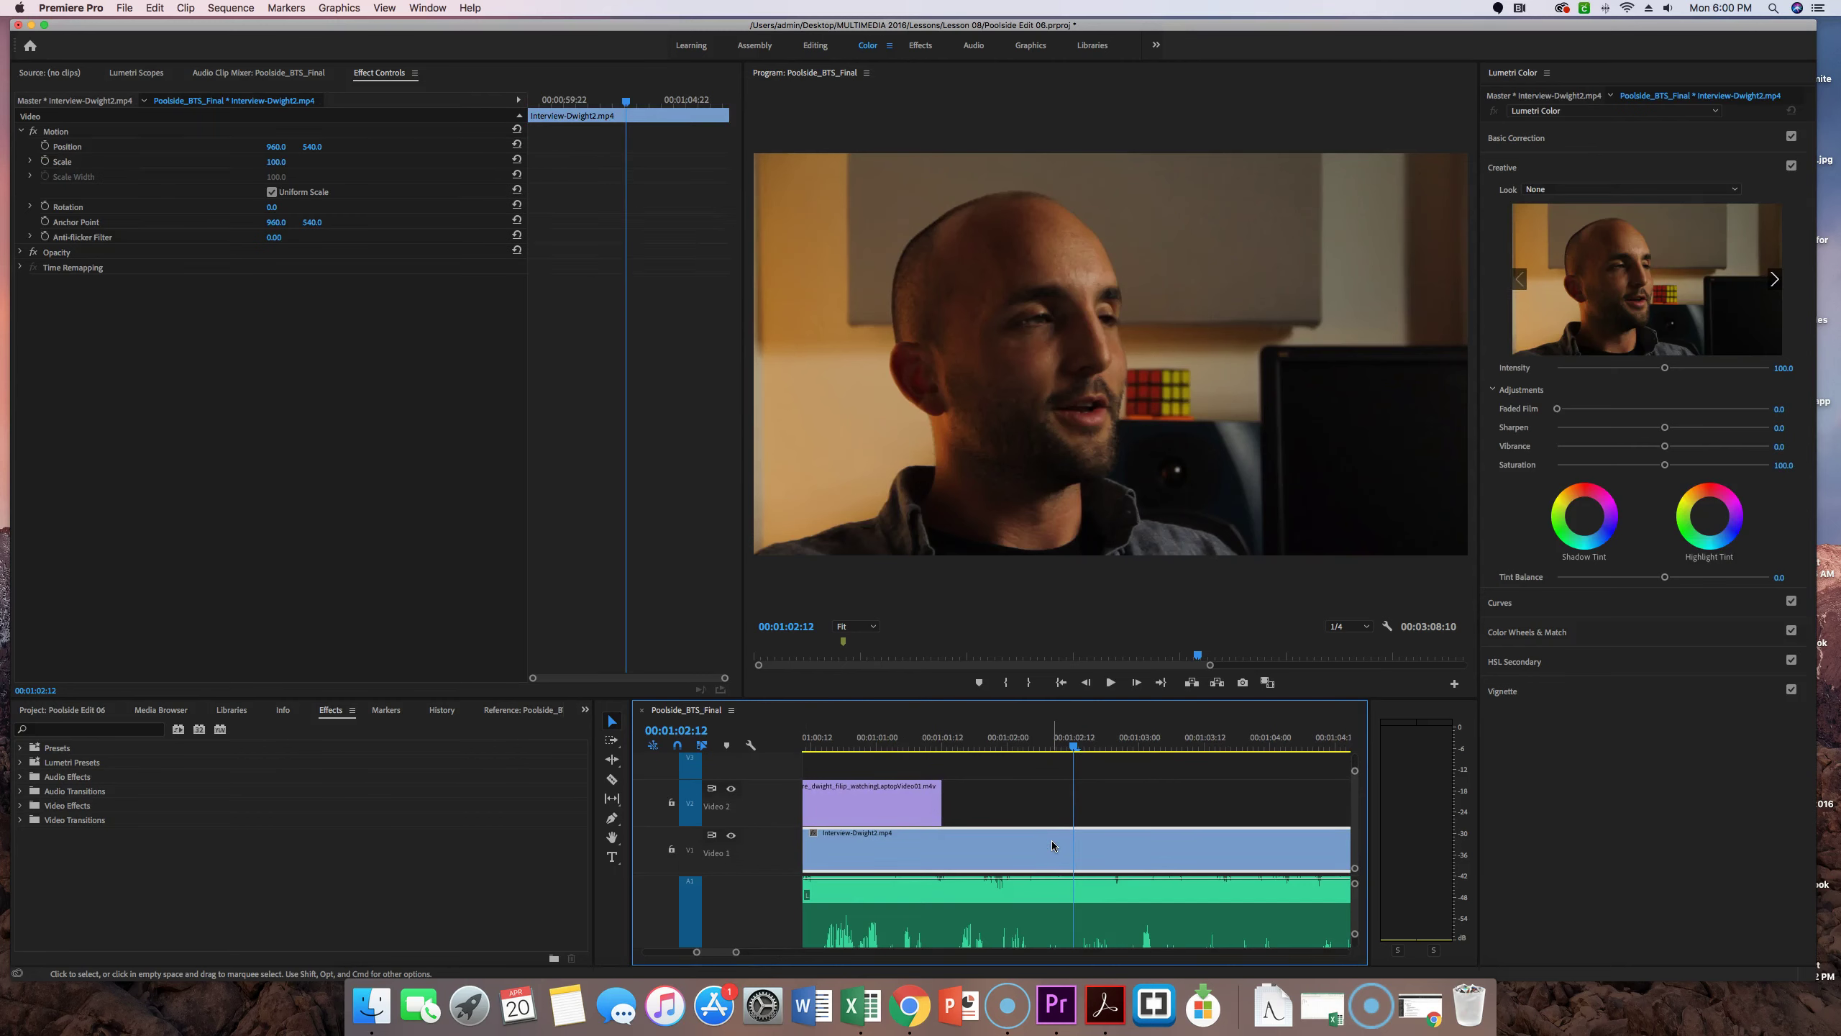
{"action": "left_click", "coordinate": [1051, 843]}
{"action": "key", "text": "minus"}
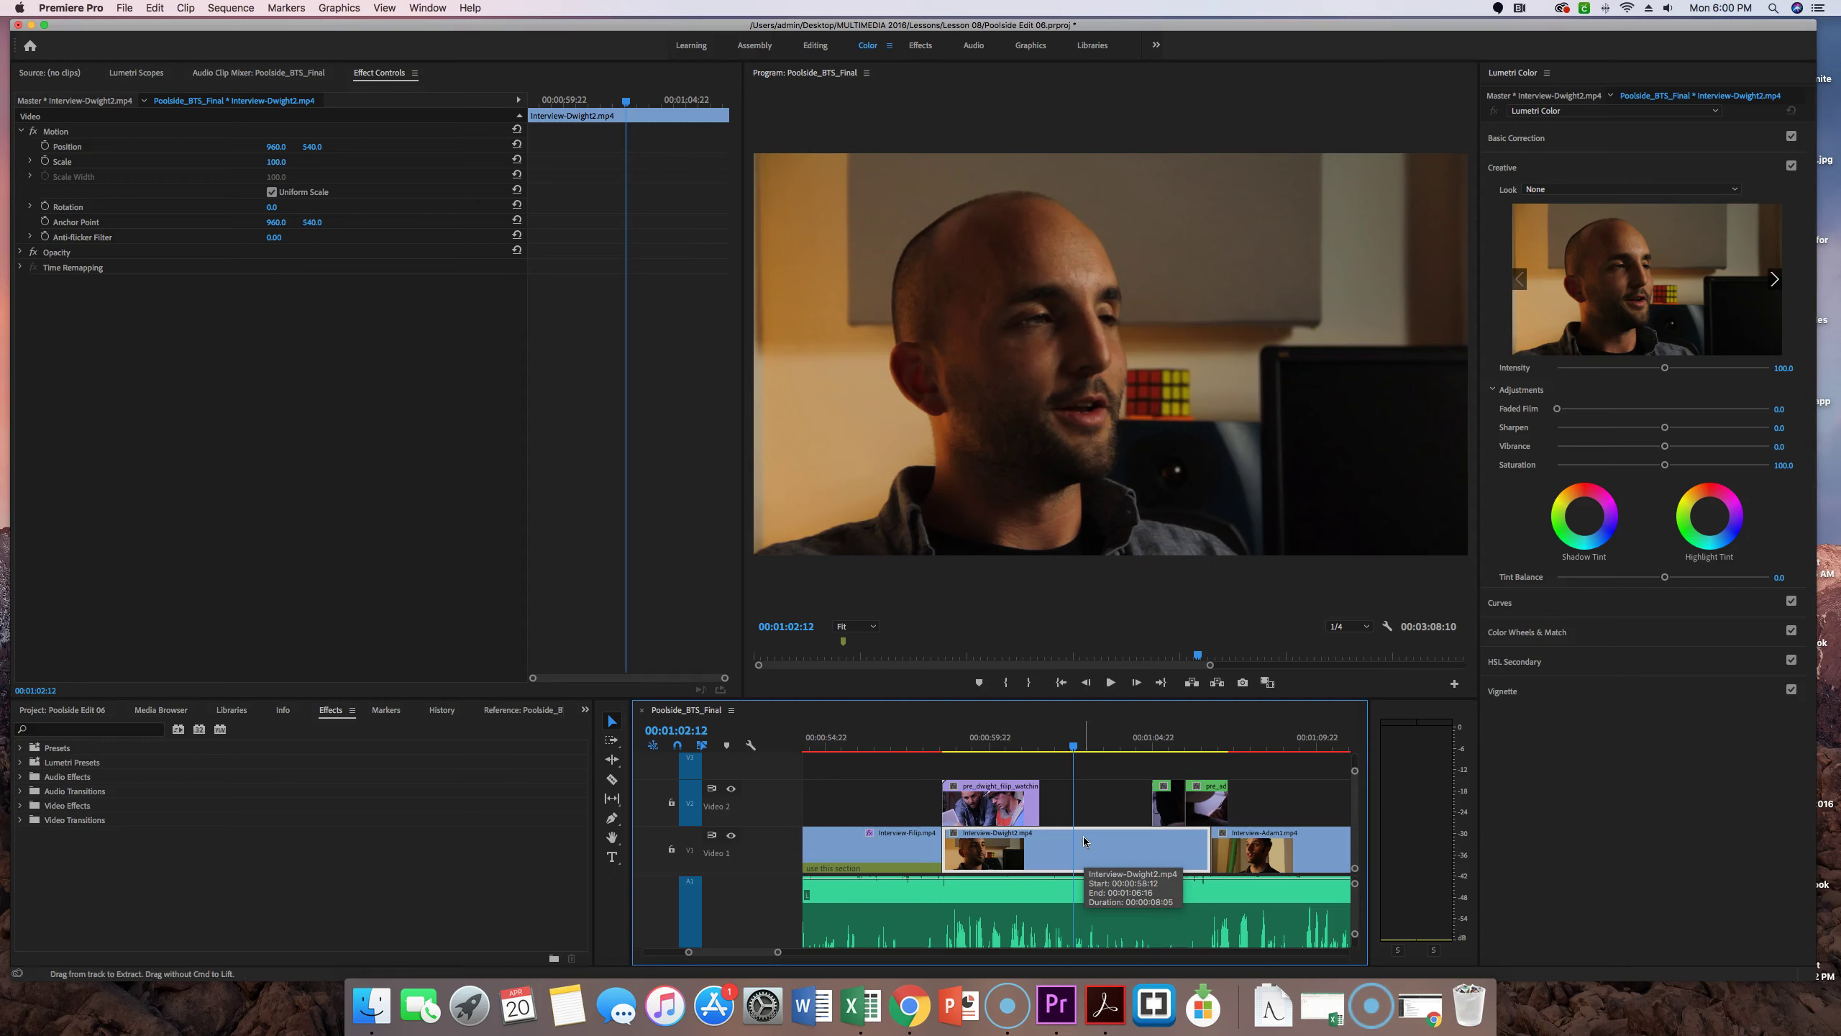
{"action": "key", "text": "super+v"}
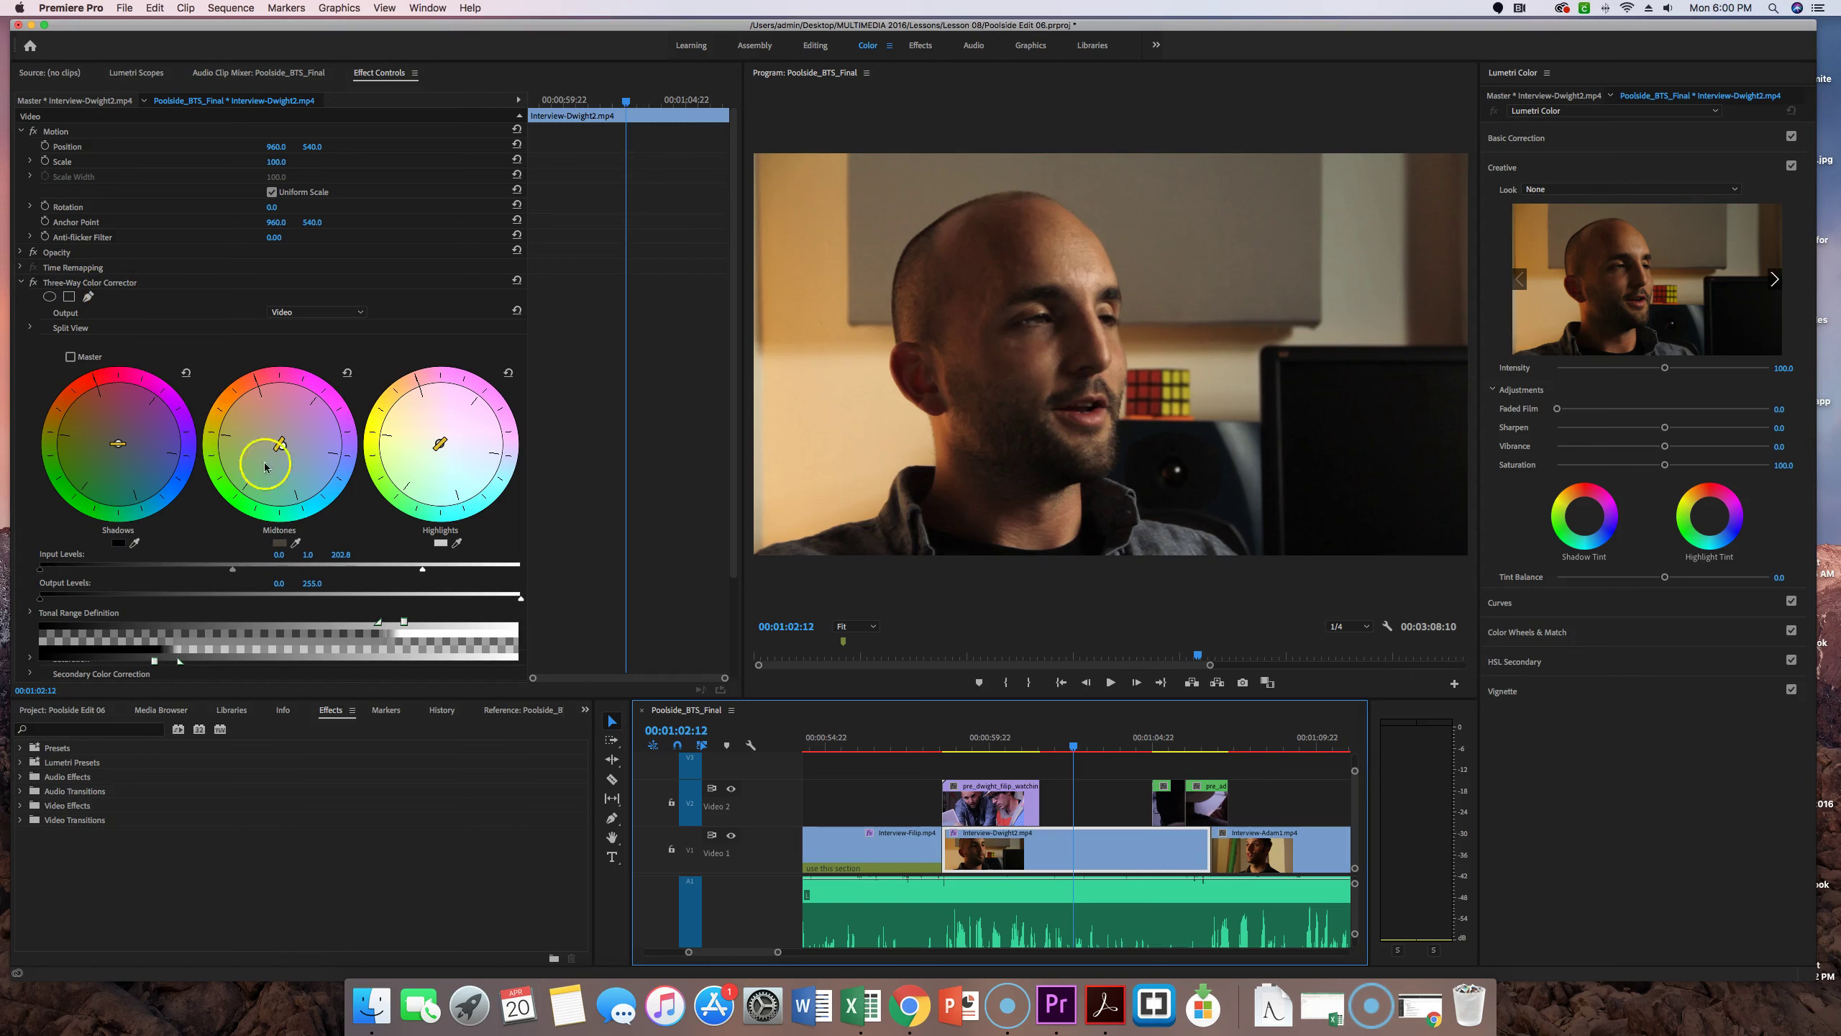
Resample this clip's highlights from the pale wall beside the man's head and midtones from the grey wall panel's lower edge.
{"action": "left_click", "coordinate": [458, 542]}
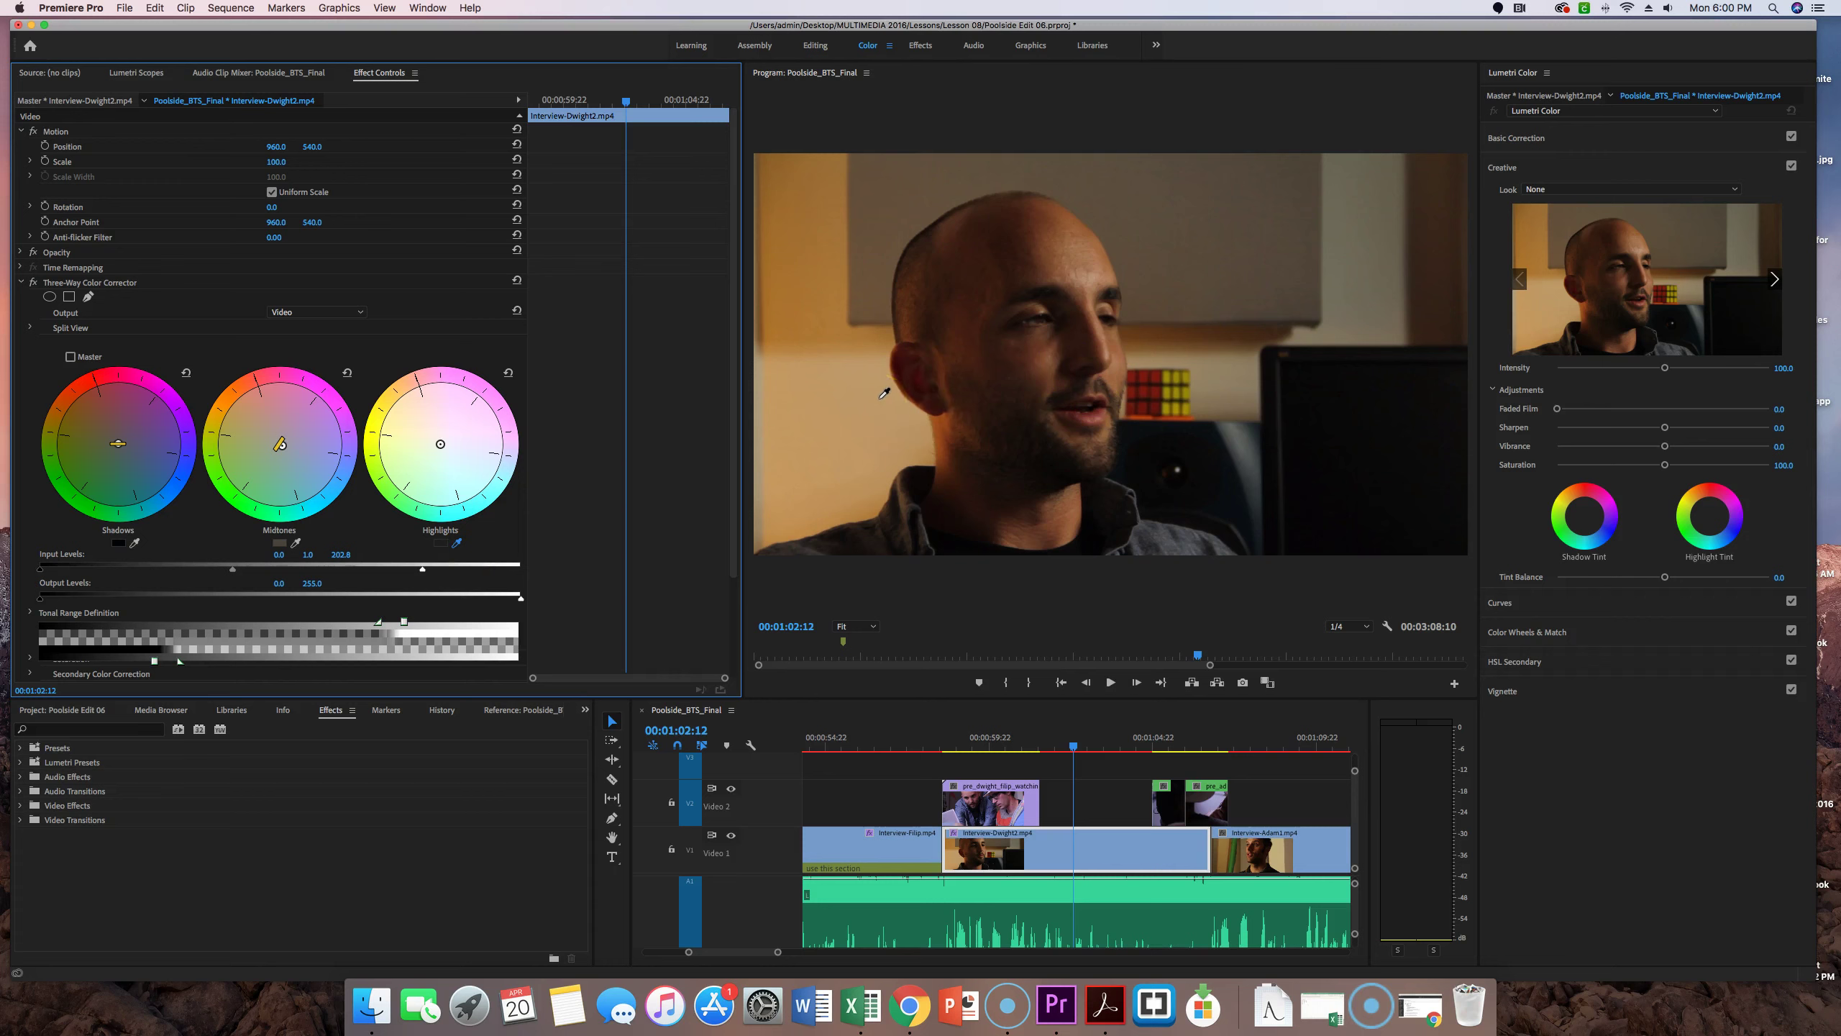
{"action": "left_click", "coordinate": [867, 373]}
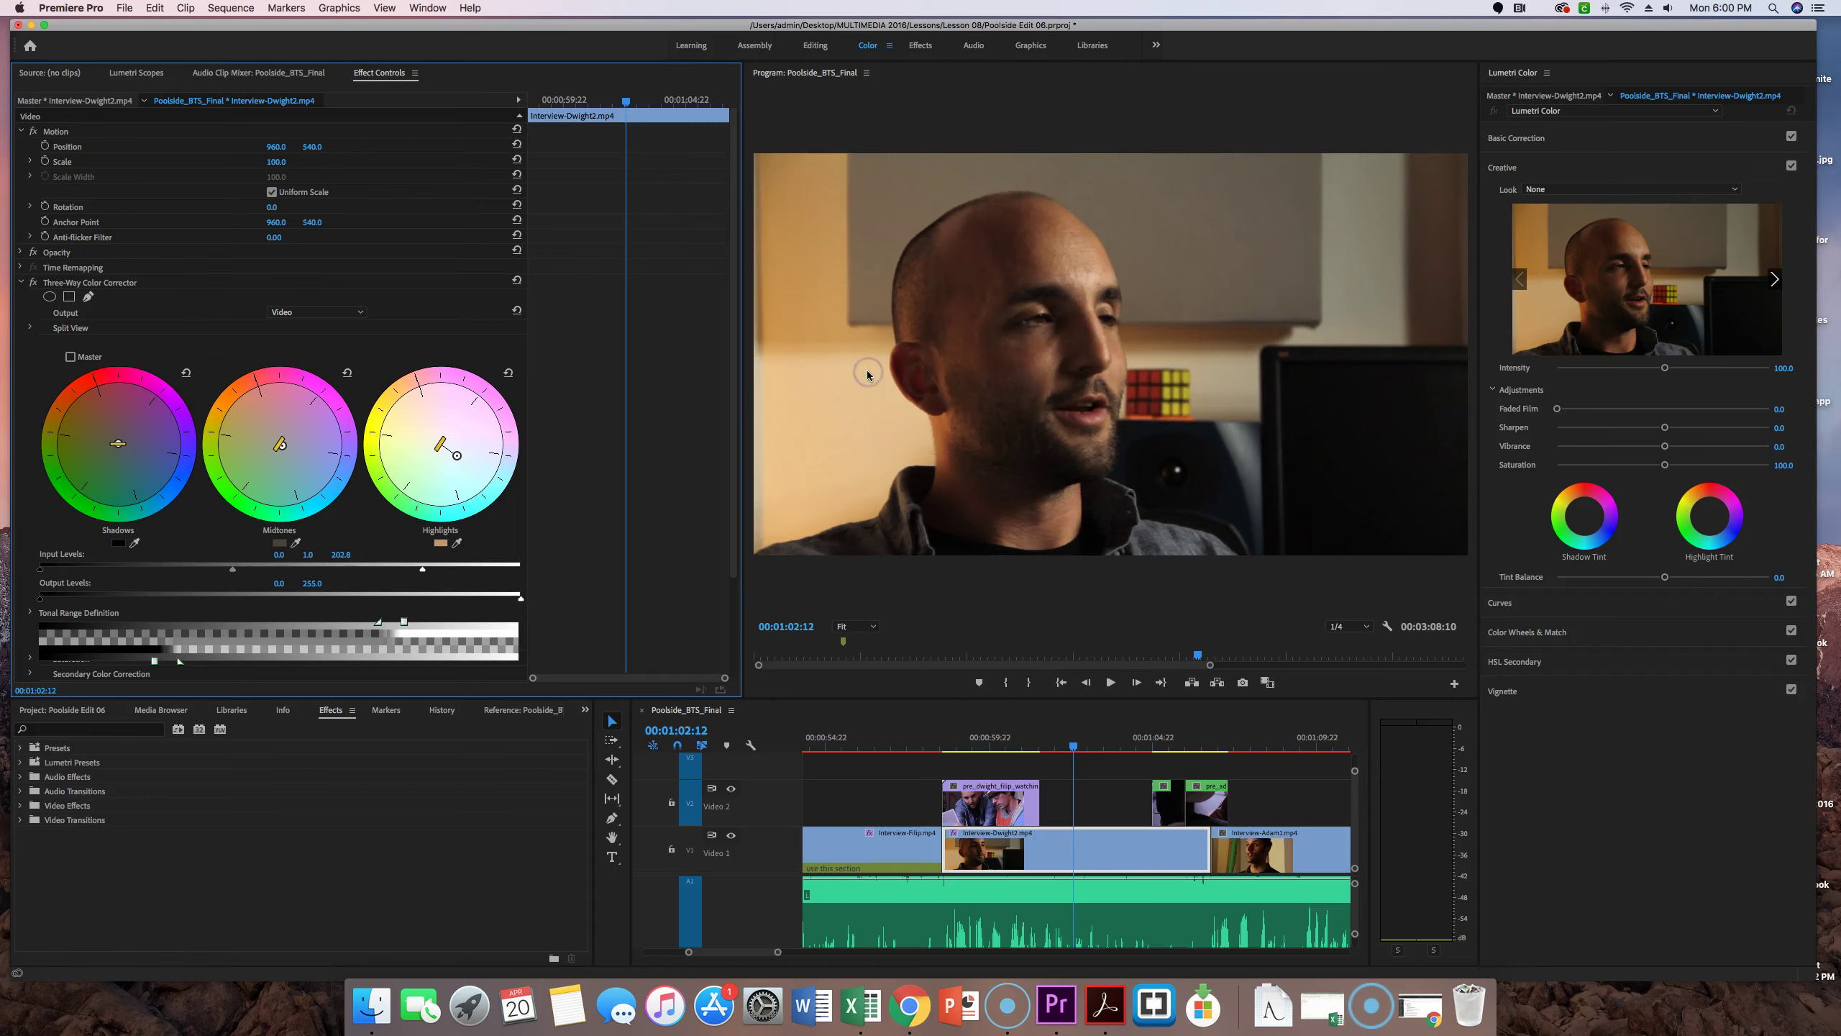
{"action": "left_click", "coordinate": [297, 541]}
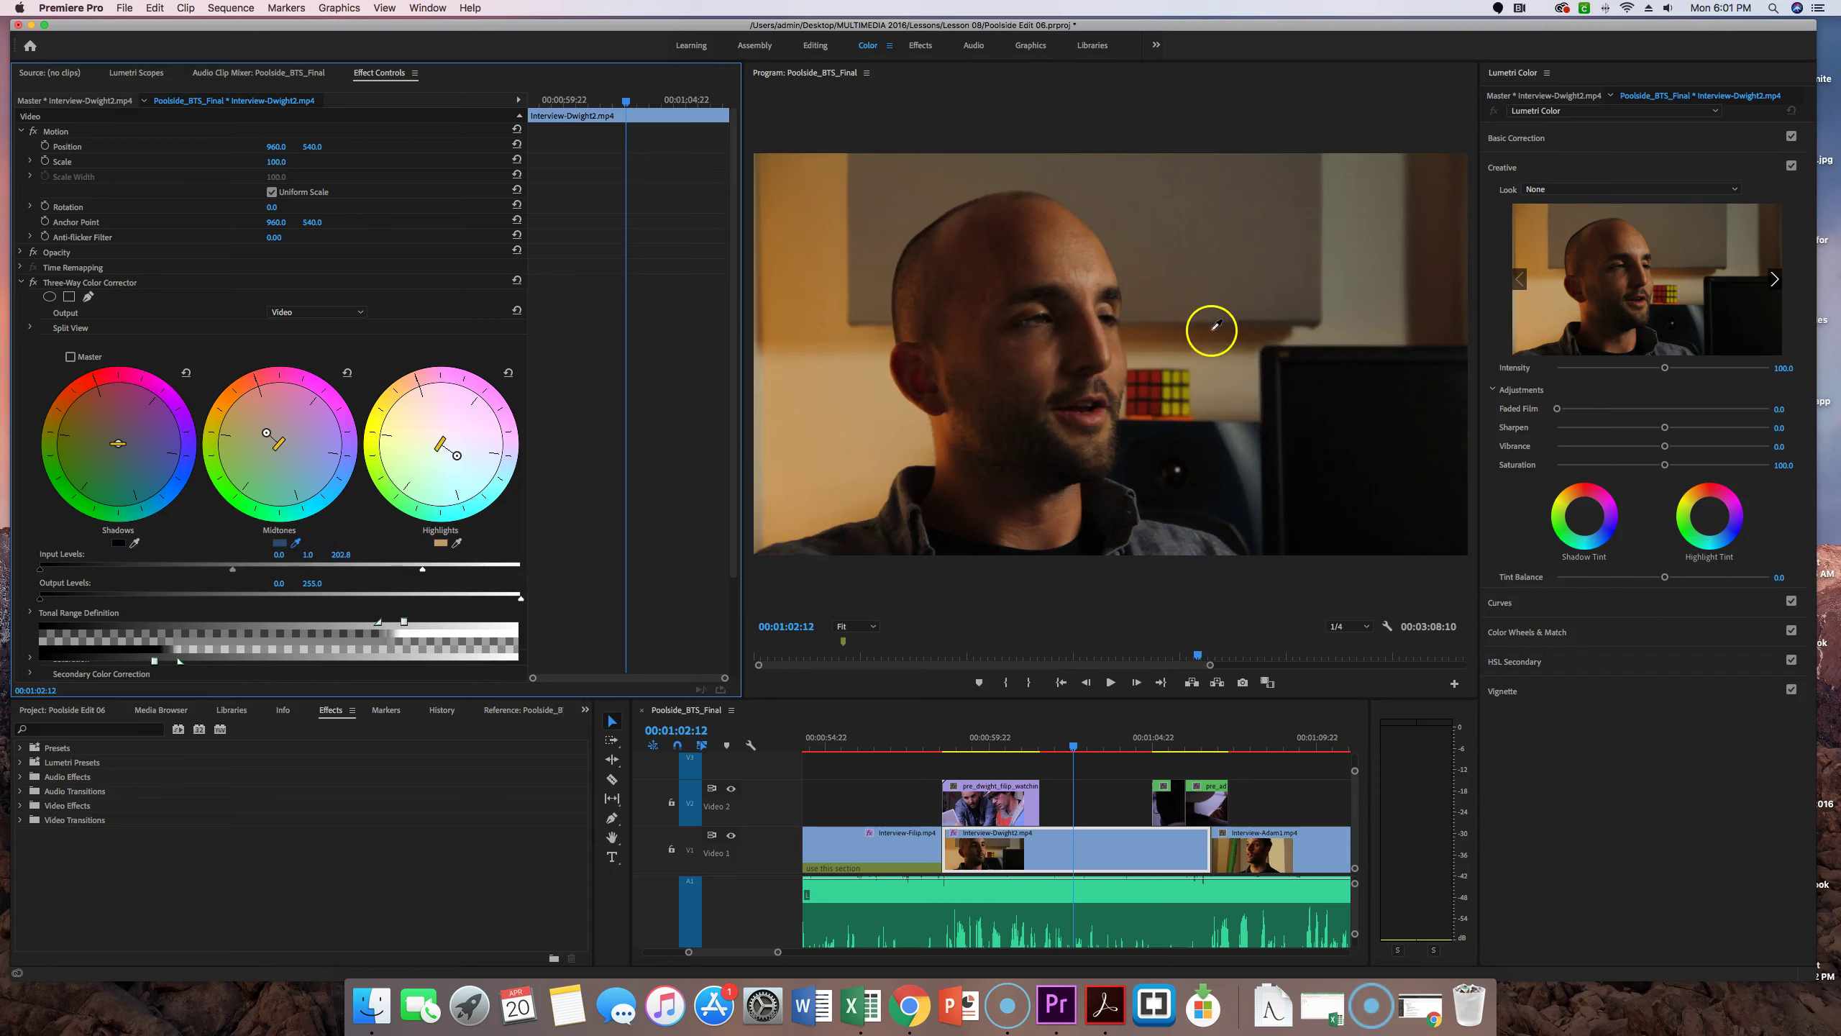
{"action": "left_click", "coordinate": [1253, 329]}
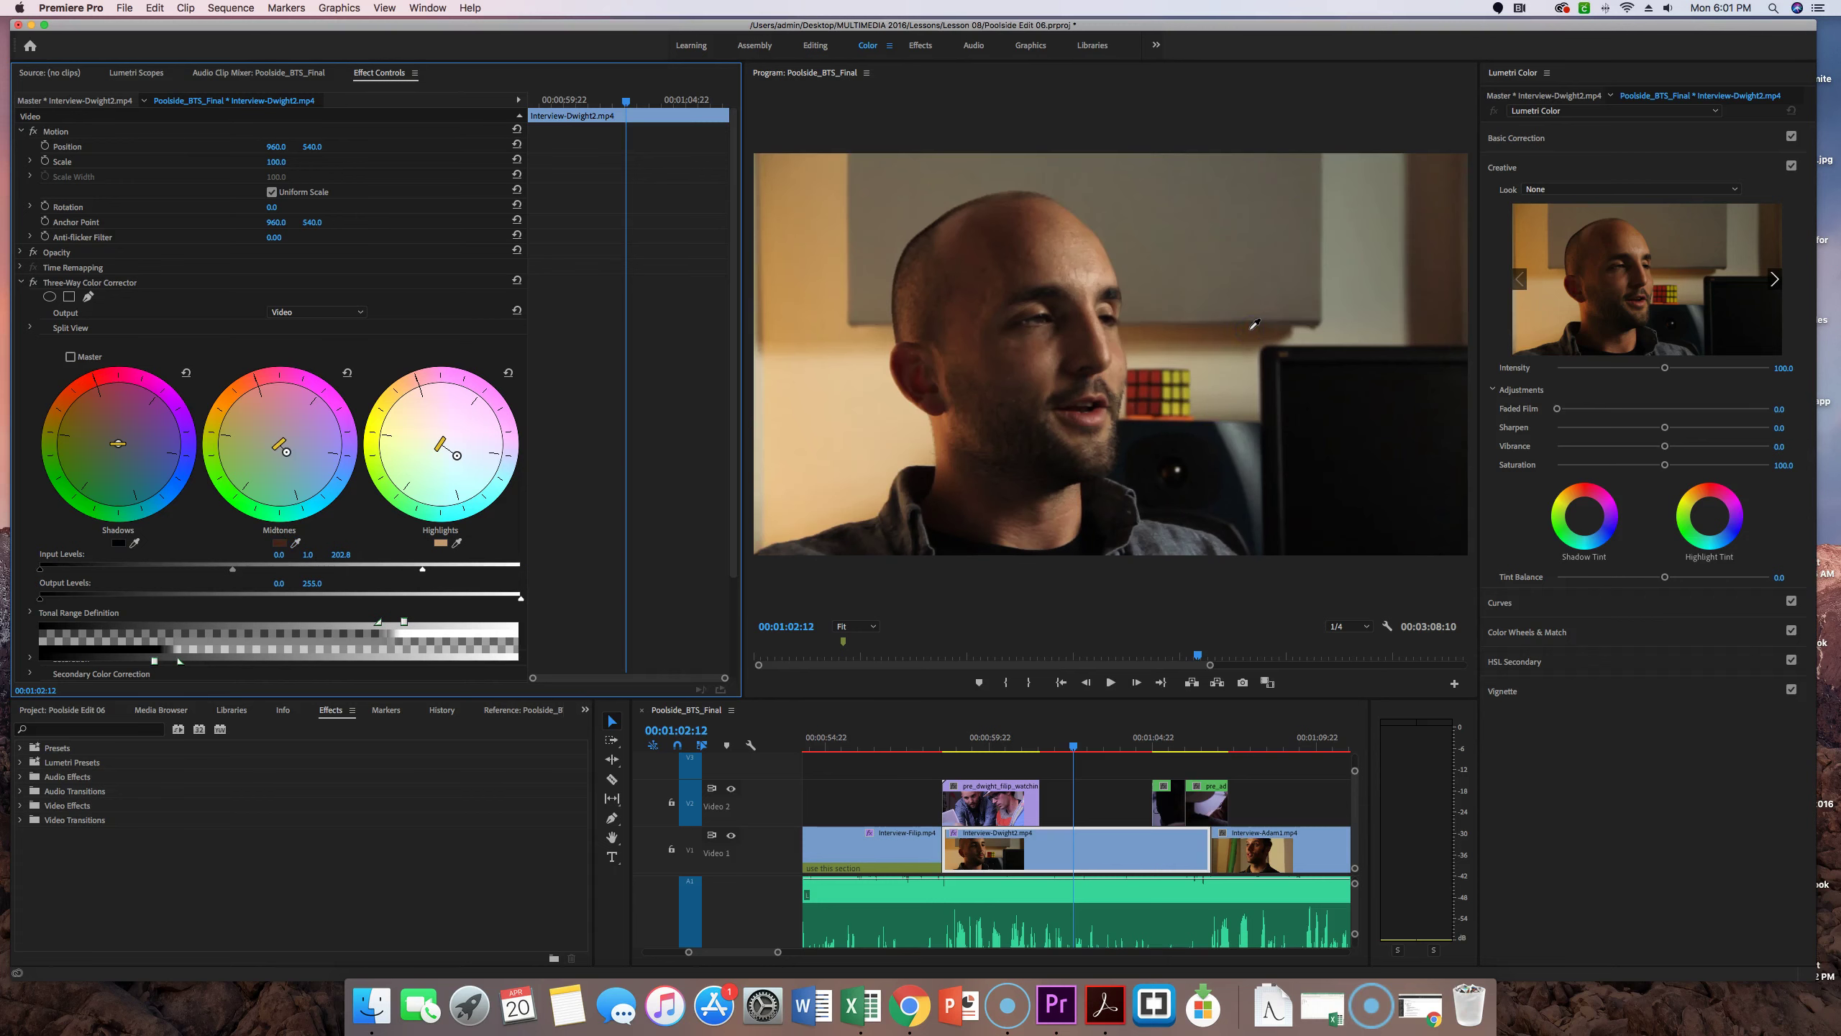
Resample this clip's shadows from the dark area at the man's collar and lower the white input level to 194.0.
{"action": "left_click", "coordinate": [136, 544]}
{"action": "left_click", "coordinate": [925, 479]}
{"action": "mouse_move", "coordinate": [425, 573]}
{"action": "left_mouse_down"}
{"action": "mouse_move", "coordinate": [459, 573]}
{"action": "mouse_move", "coordinate": [408, 572]}
{"action": "left_mouse_up"}
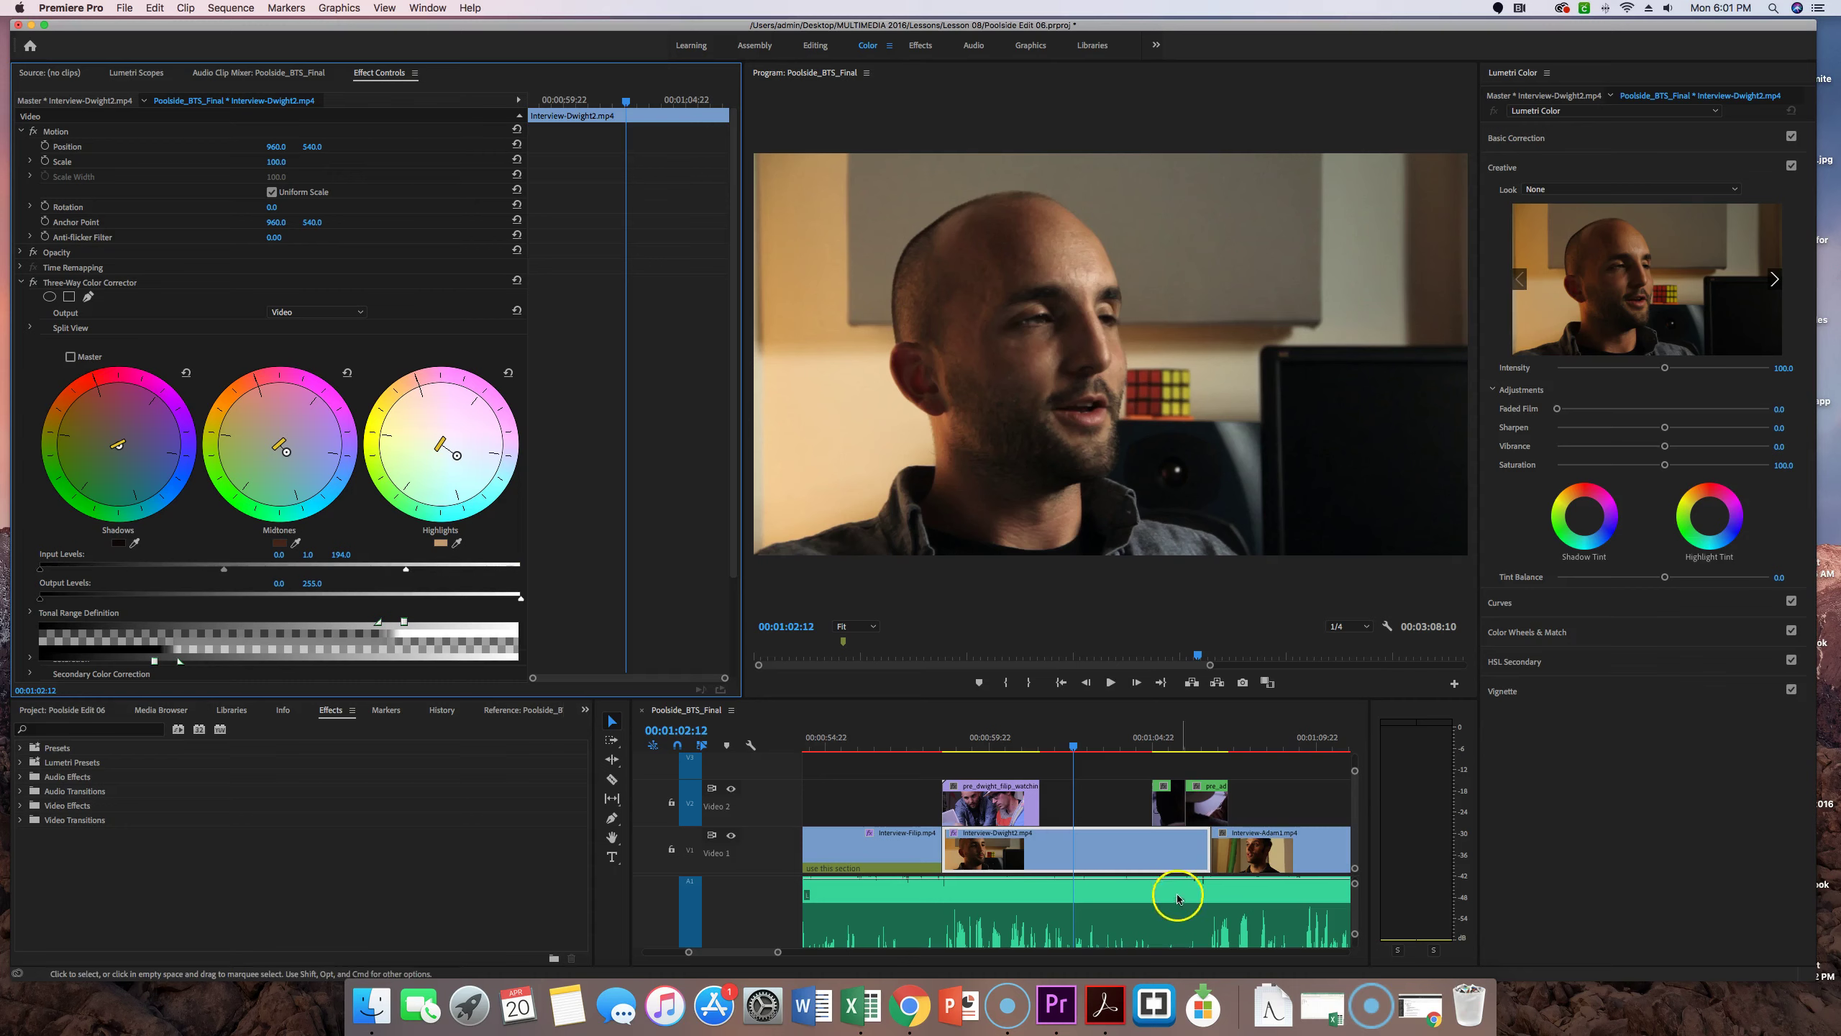
Move the playhead to 00:01:08:14, select the Video 1 interview clip there, and paste the copied Three-Way Color Corrector onto it.
{"action": "left_click_drag", "start_coordinate": [1075, 749], "coordinate": [1272, 747]}
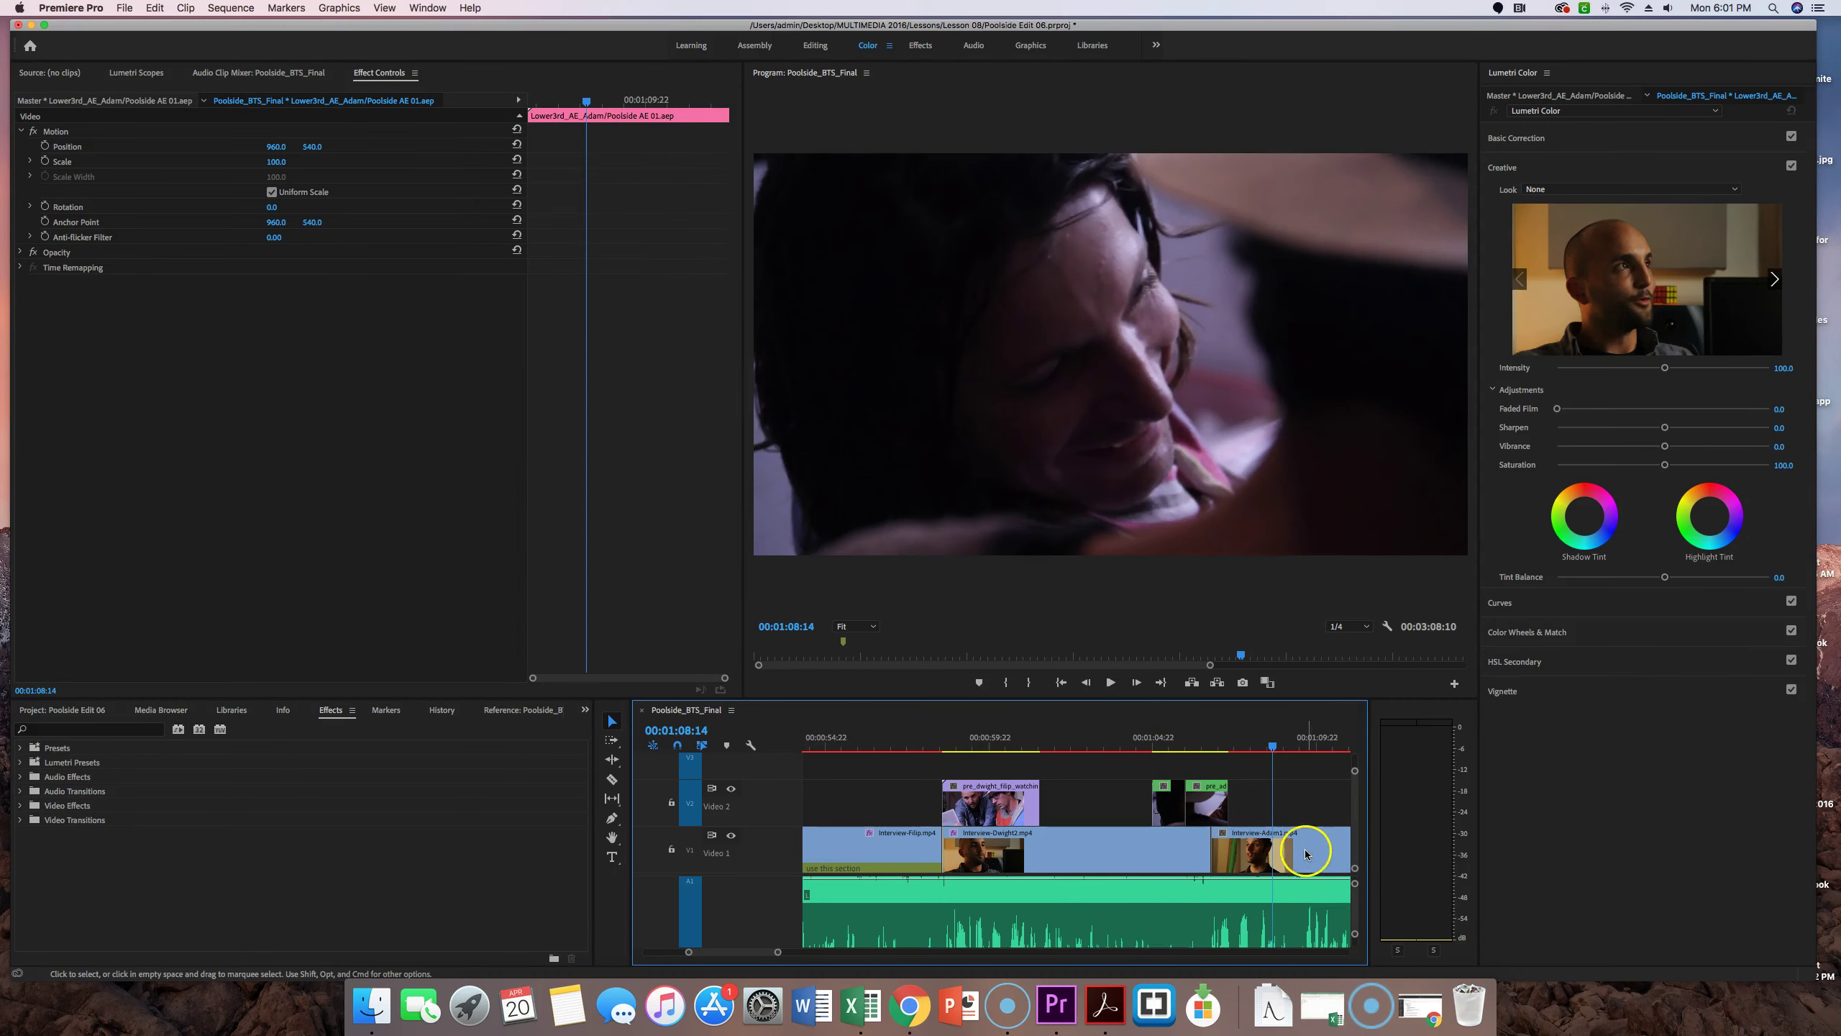
{"action": "left_click", "coordinate": [1302, 854]}
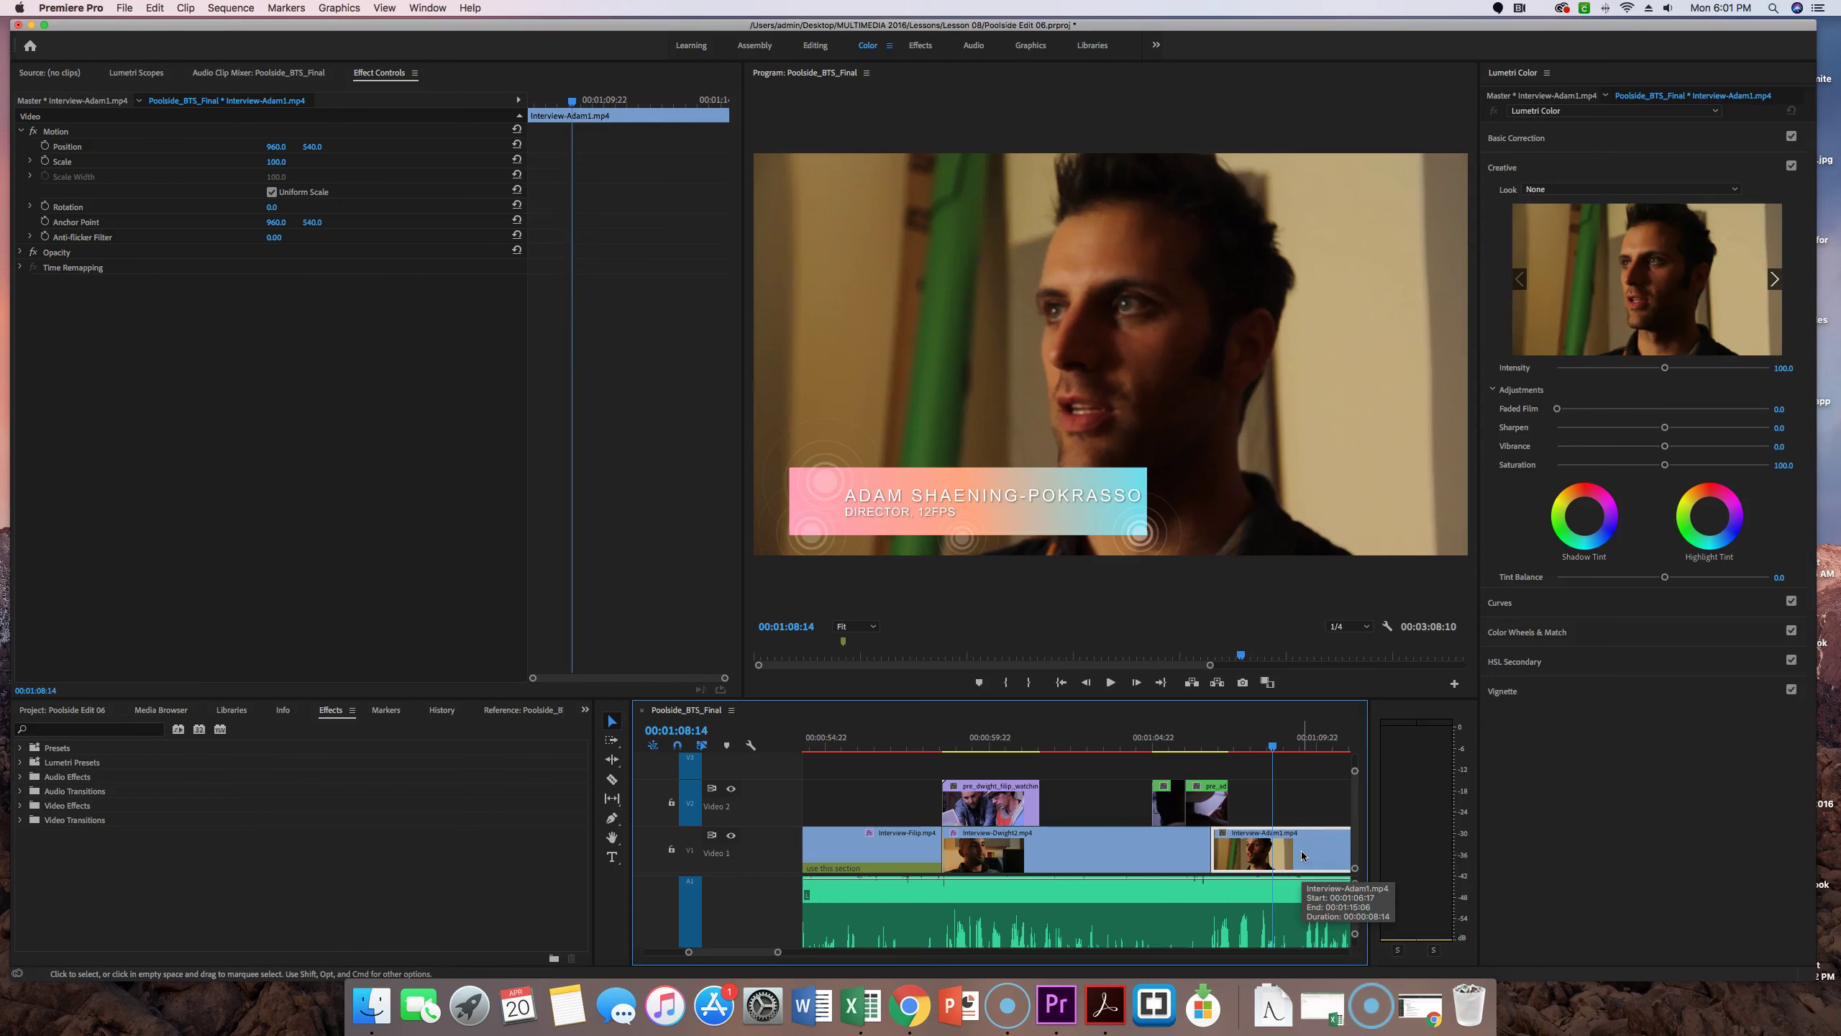
{"action": "key", "text": "super+alt+v"}
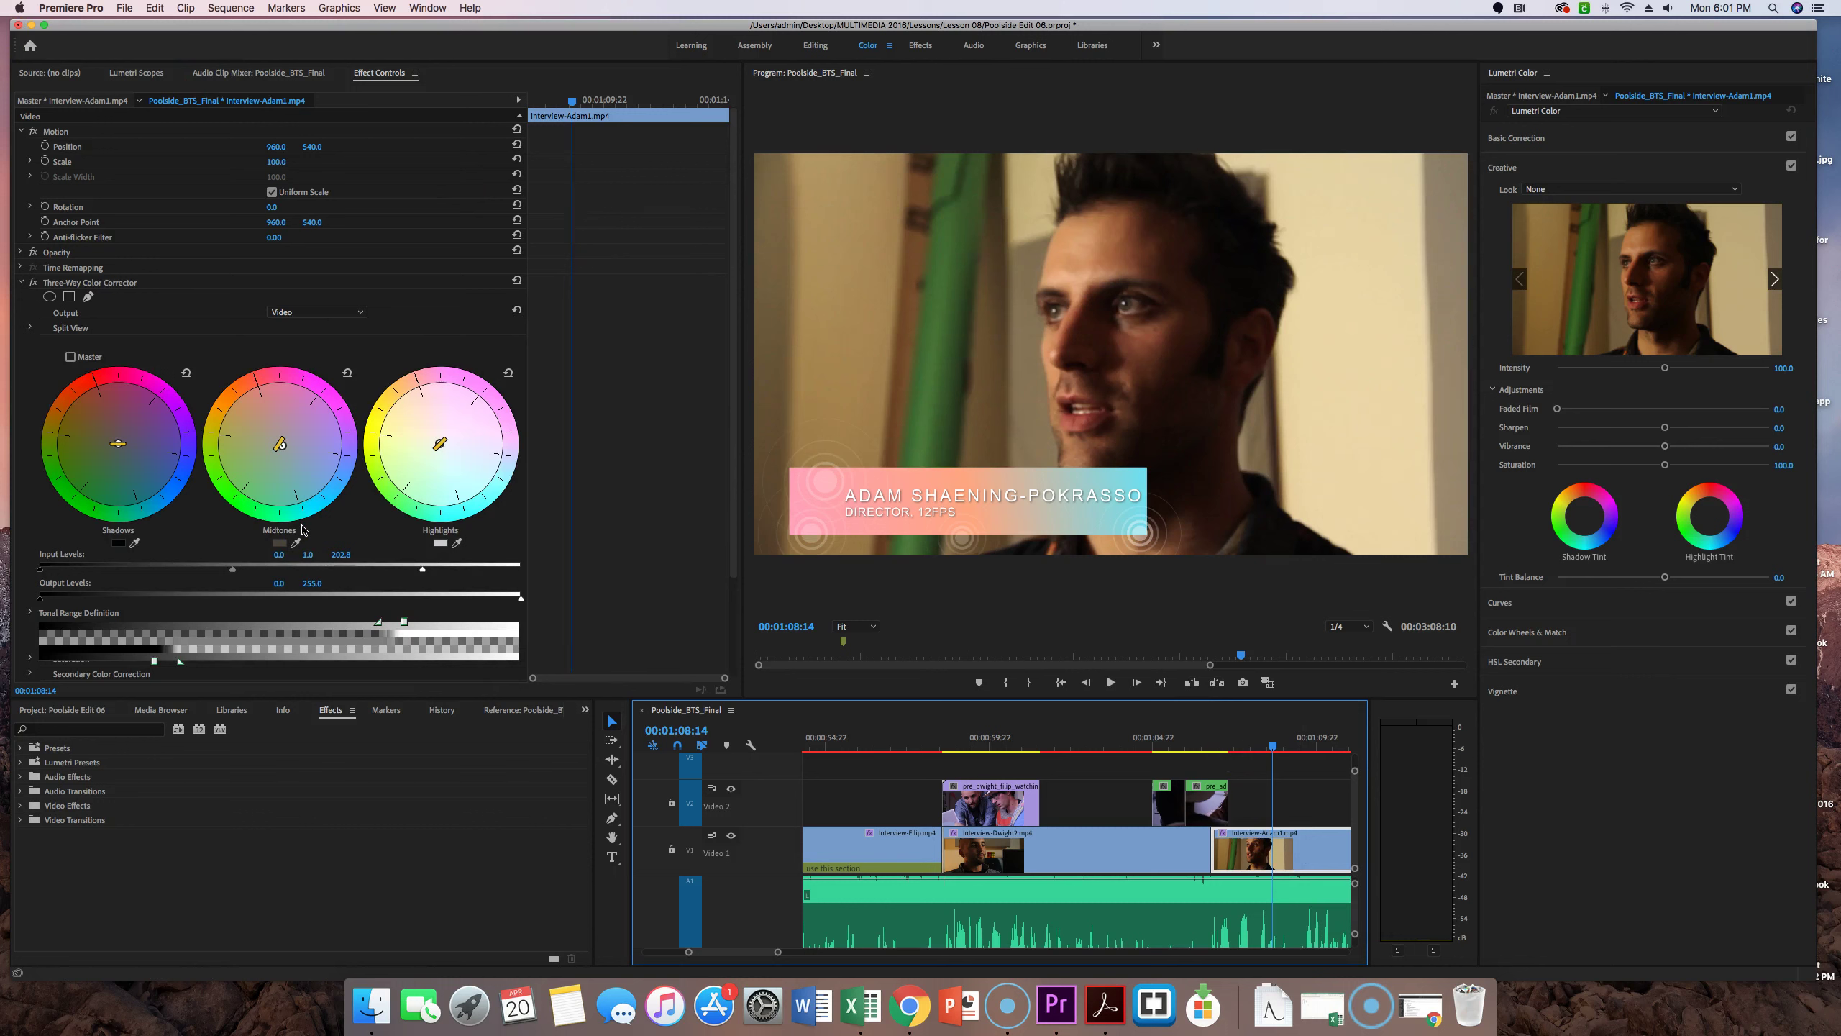
Resample highlights from the pale wall beside the man's head, and midtones and shadows from the darker areas around his neck and jacket.
{"action": "left_click", "coordinate": [457, 543]}
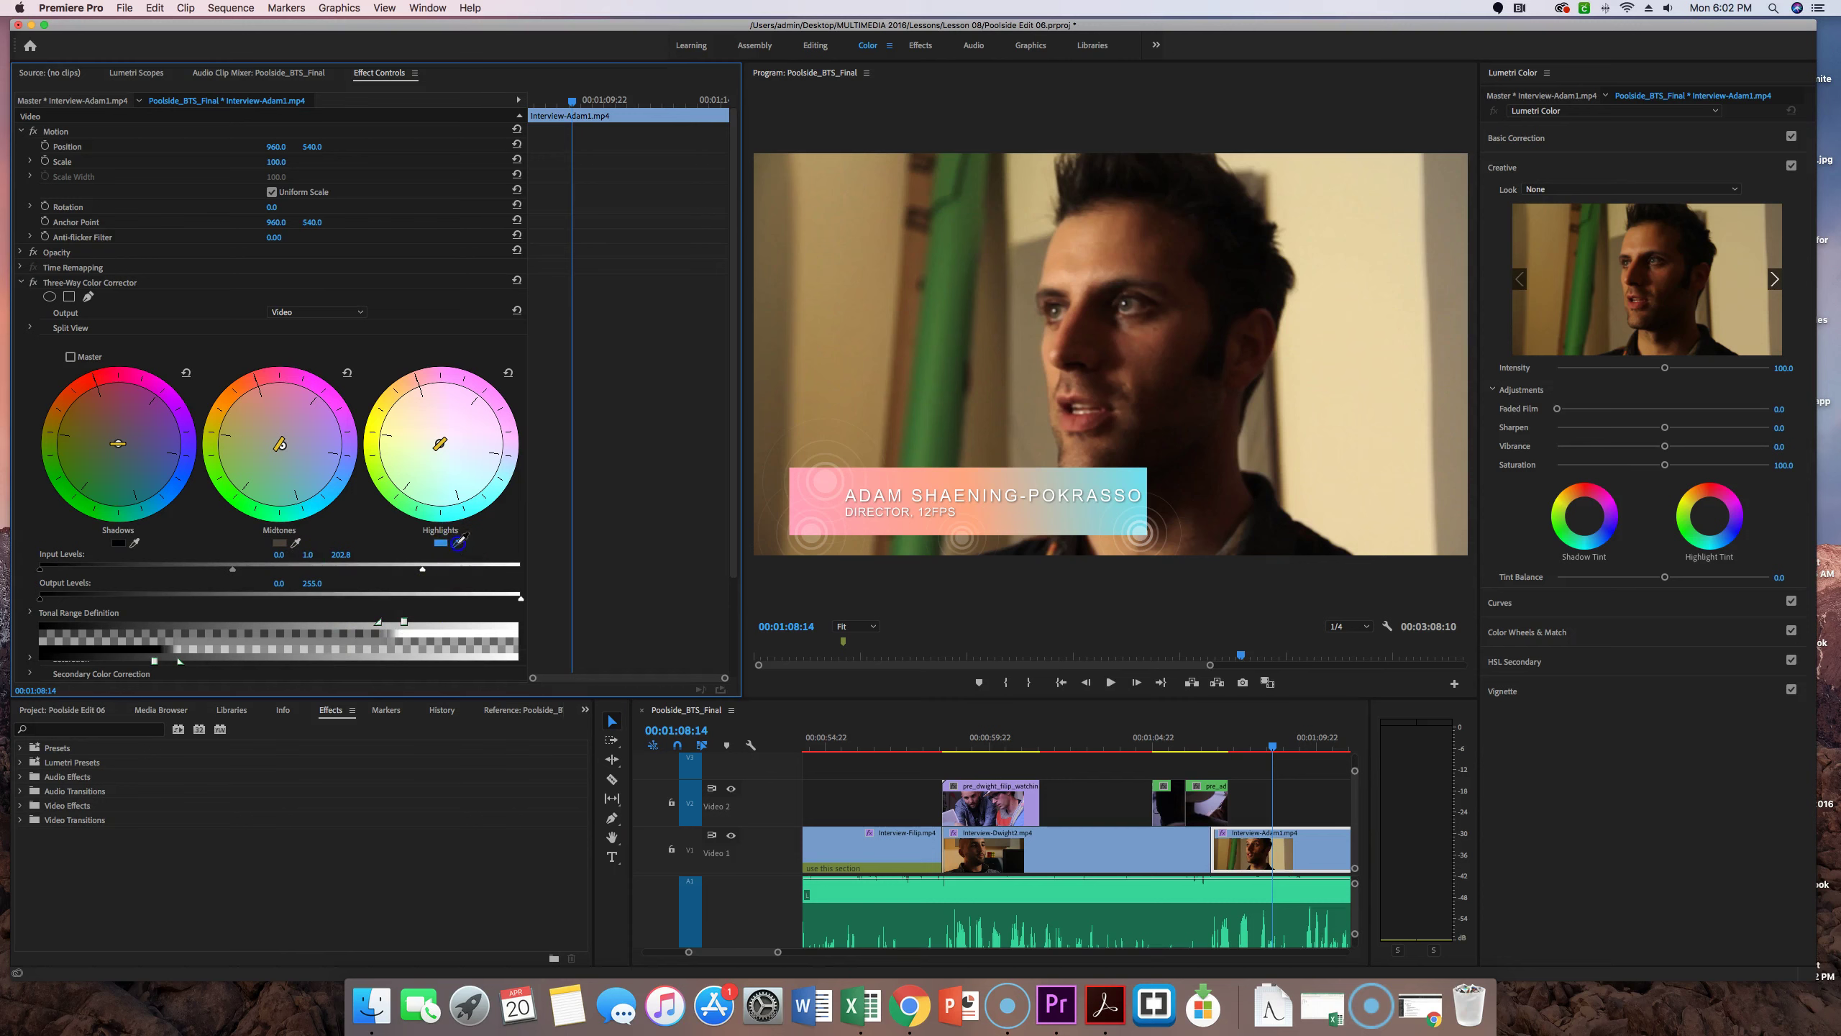
{"action": "left_click_drag", "start_coordinate": [459, 545], "coordinate": [1325, 352]}
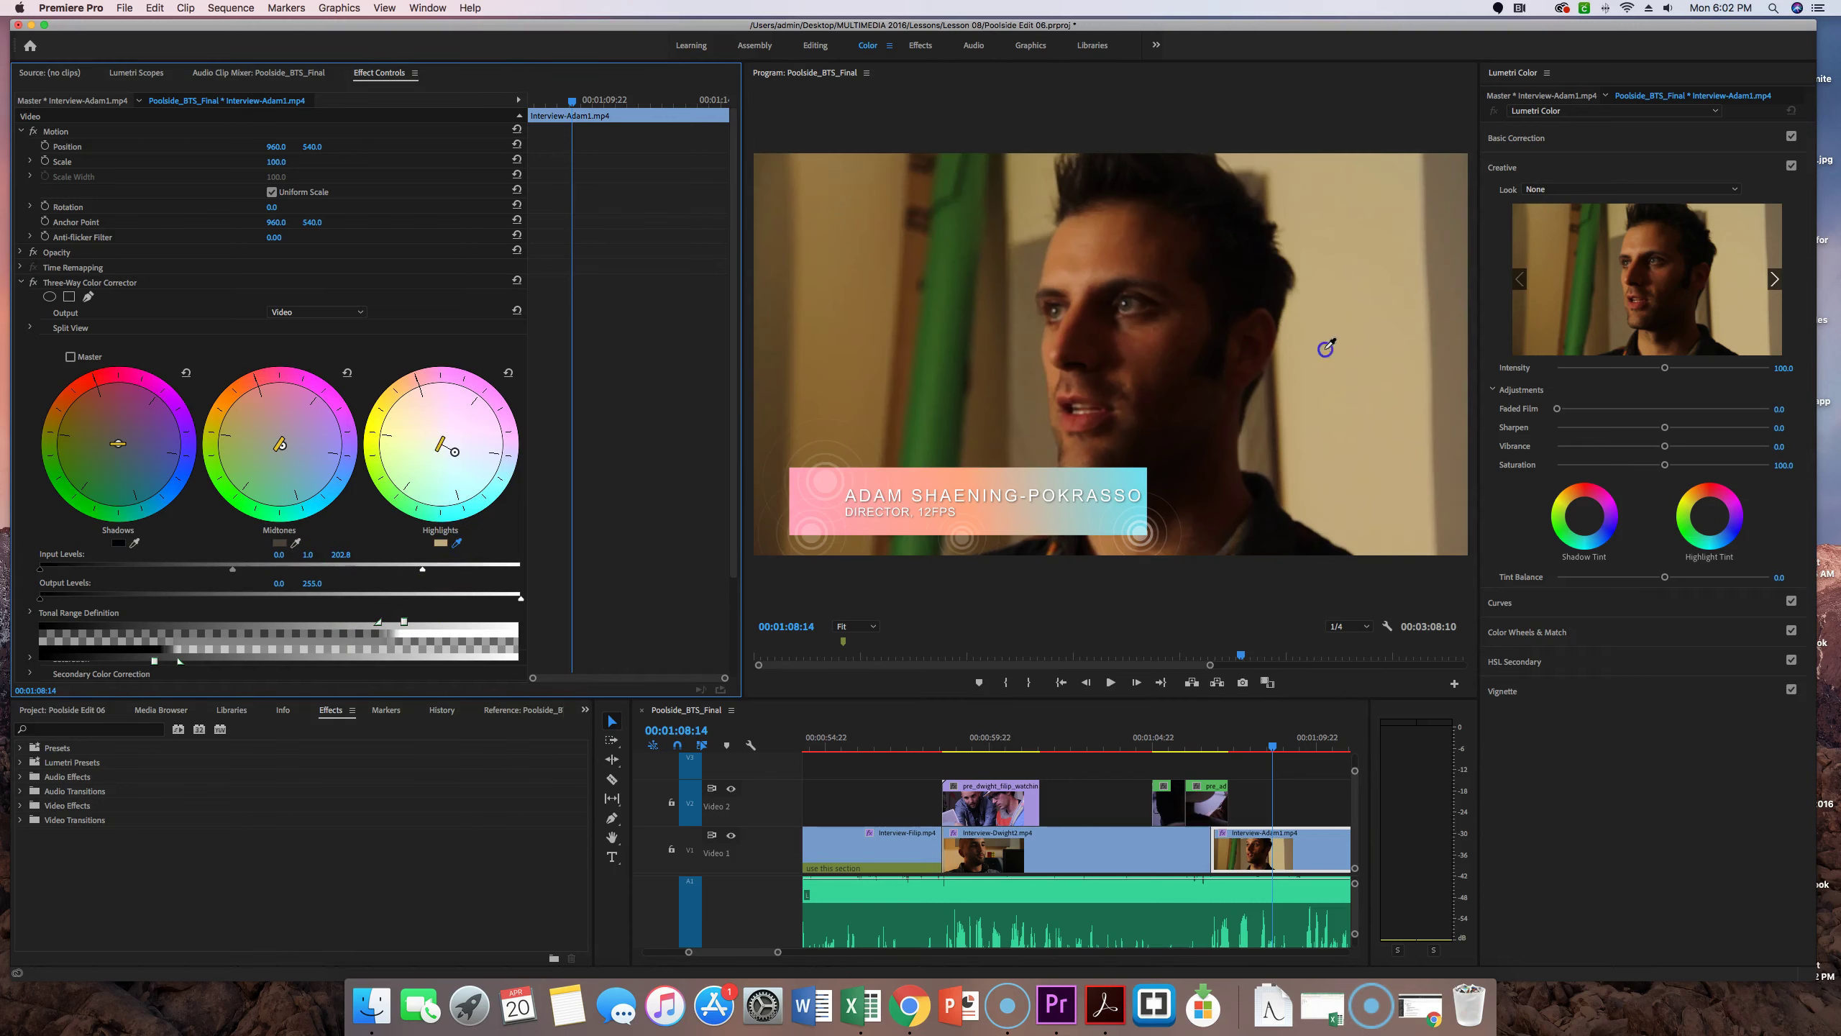
{"action": "left_click", "coordinate": [296, 541]}
{"action": "left_click_drag", "start_coordinate": [299, 535], "coordinate": [1150, 456]}
{"action": "left_click", "coordinate": [1077, 545]}
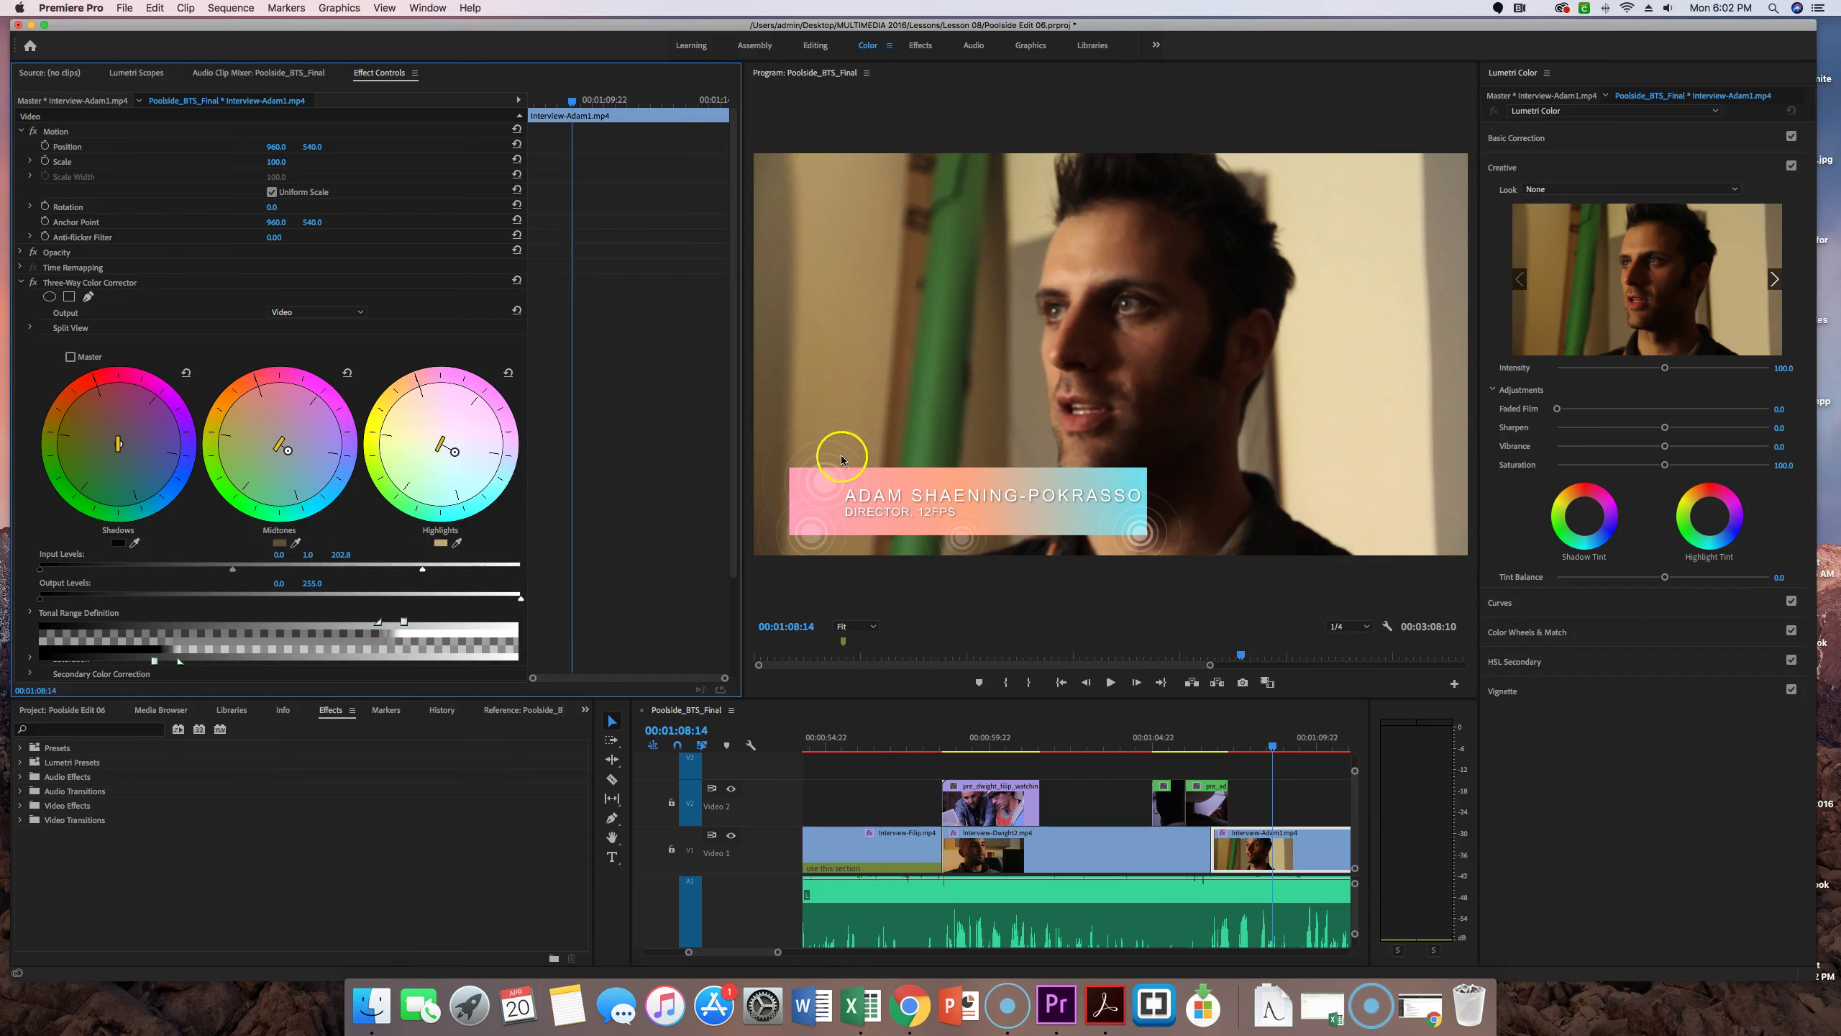
{"action": "left_click_drag", "start_coordinate": [423, 572], "coordinate": [425, 573]}
Move the playhead to 00:01:18:05, select the Video 1 interview clip there, and paste the copied Three-Way Color Corrector onto it.
{"action": "mouse_move", "coordinate": [1276, 750]}
{"action": "left_mouse_down"}
{"action": "mouse_move", "coordinate": [1341, 747]}
{"action": "mouse_move", "coordinate": [1242, 750]}
{"action": "left_mouse_up"}
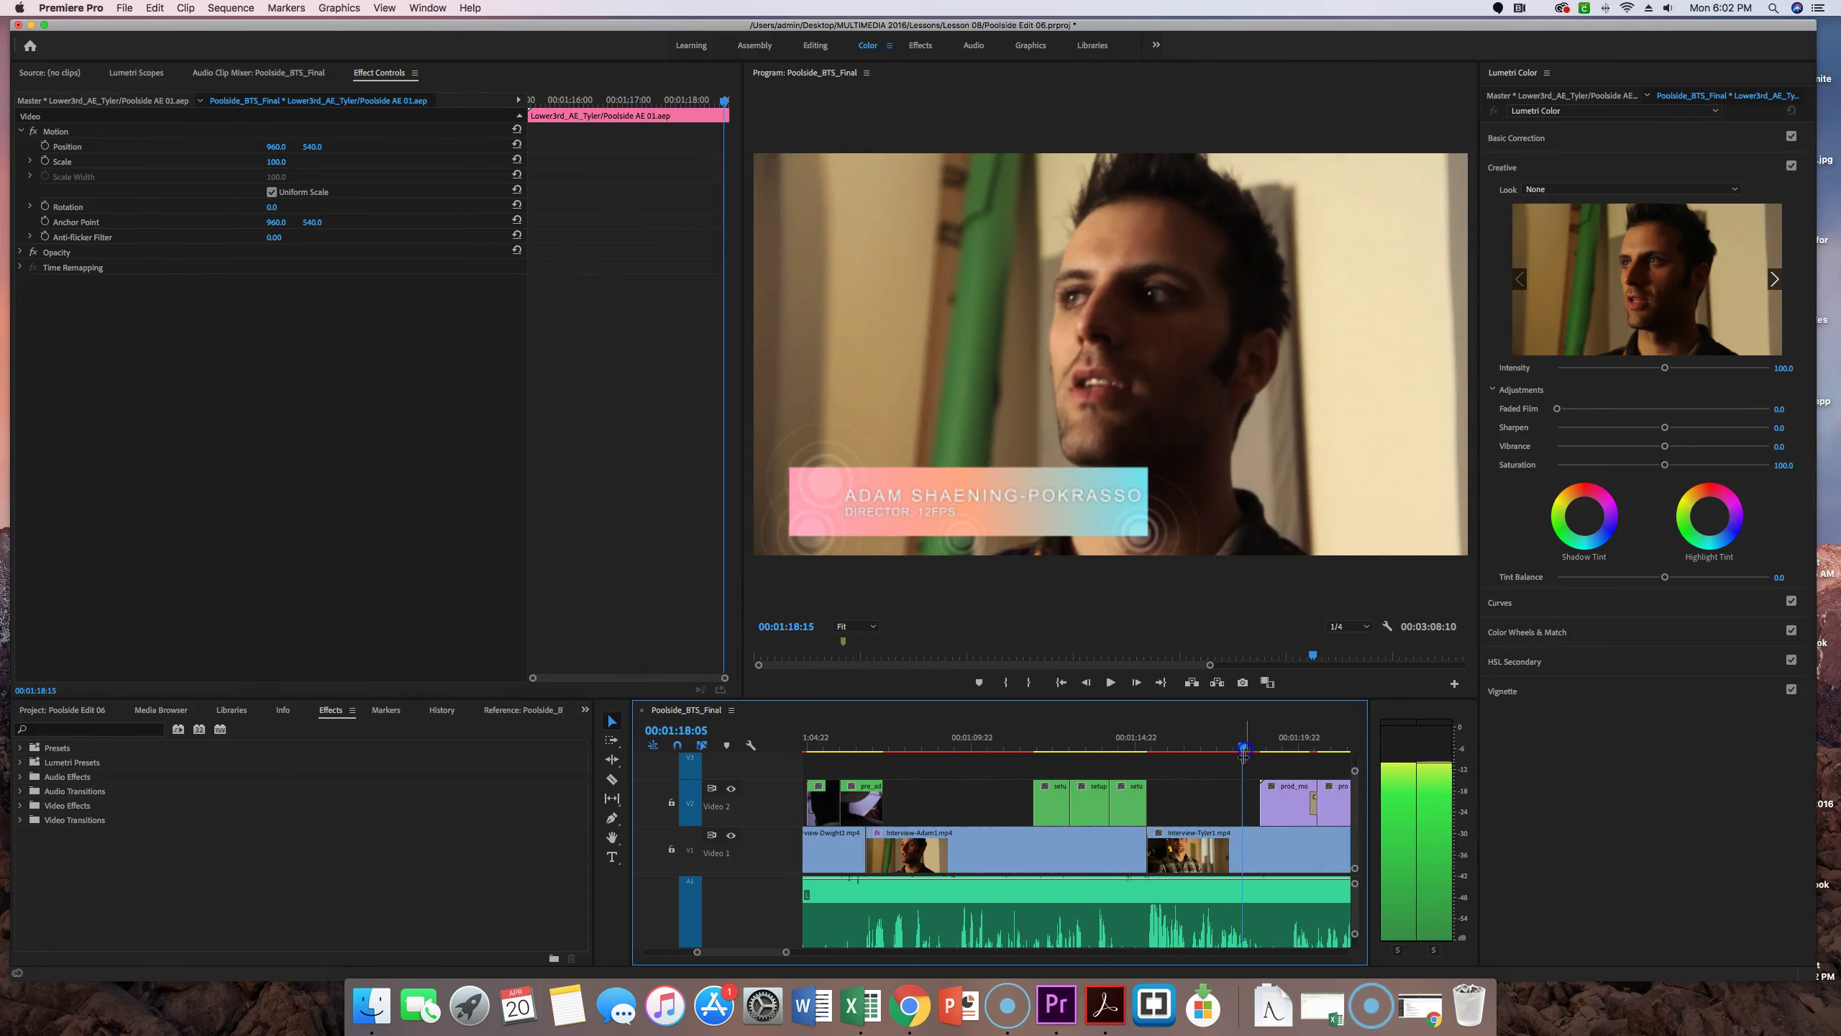
{"action": "left_click", "coordinate": [1209, 847]}
{"action": "left_click", "coordinate": [1297, 854]}
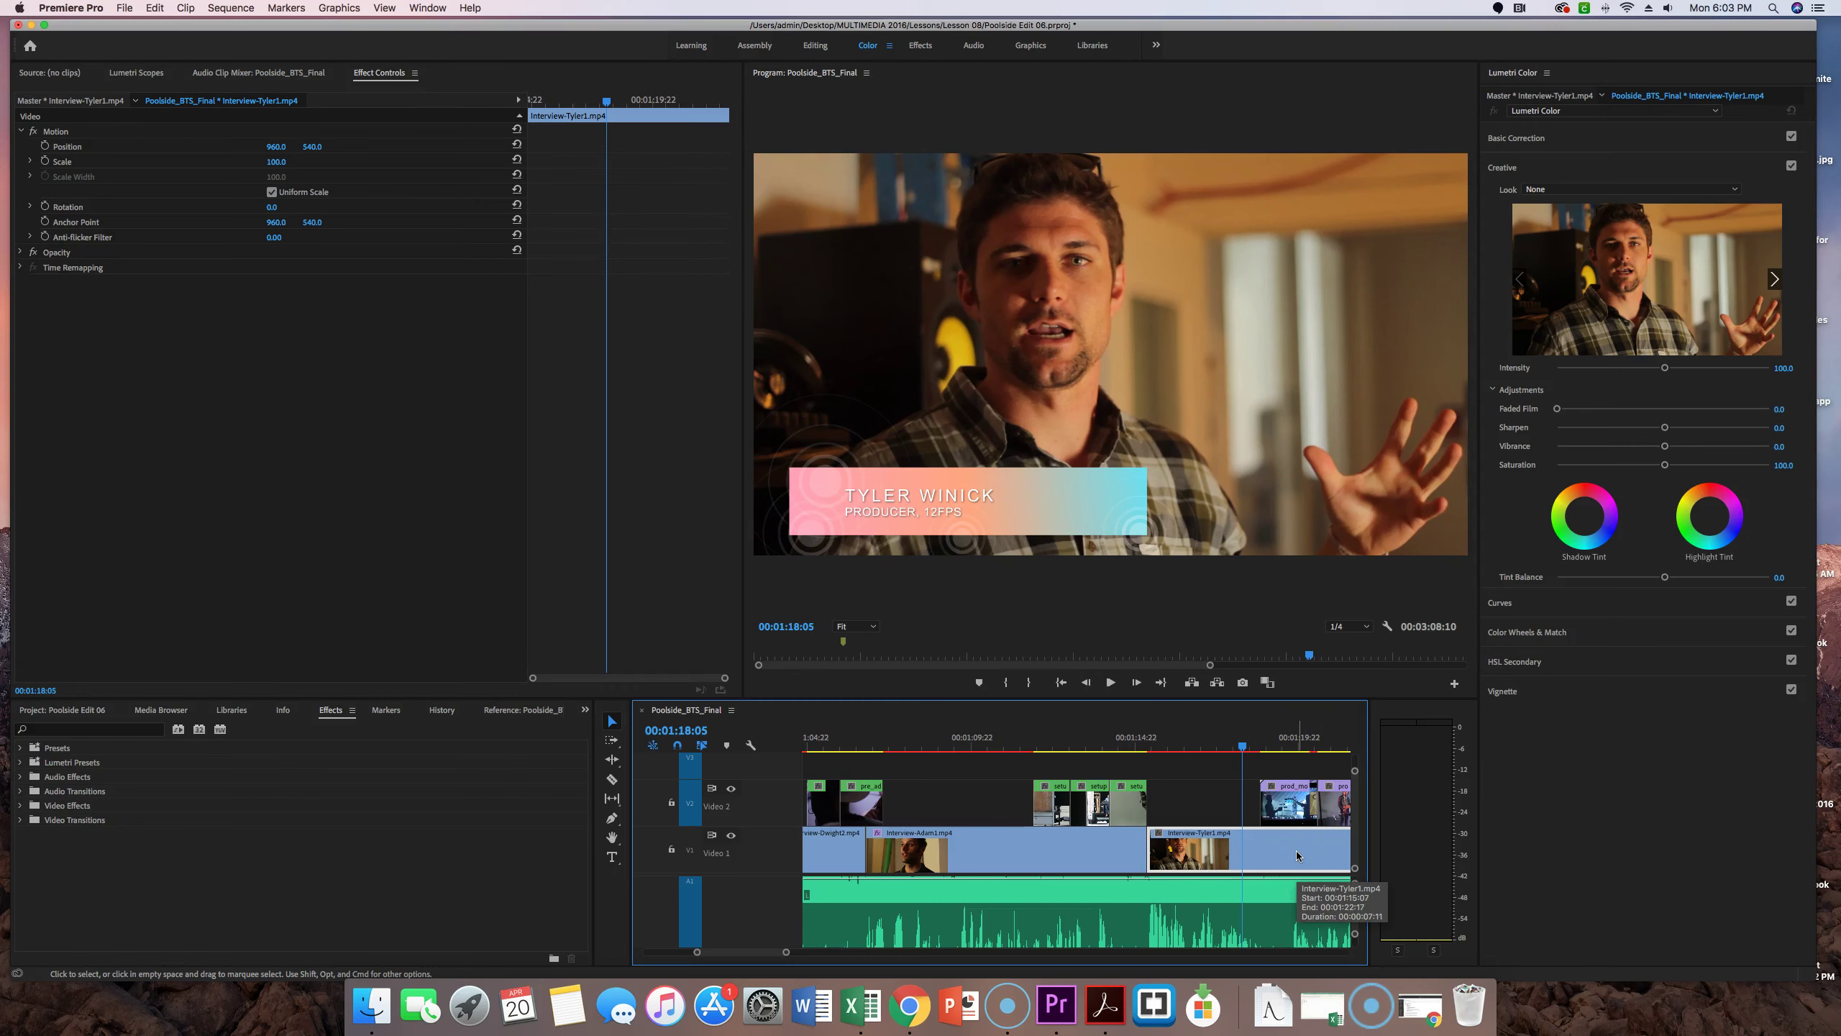
{"action": "key", "text": "super+v"}
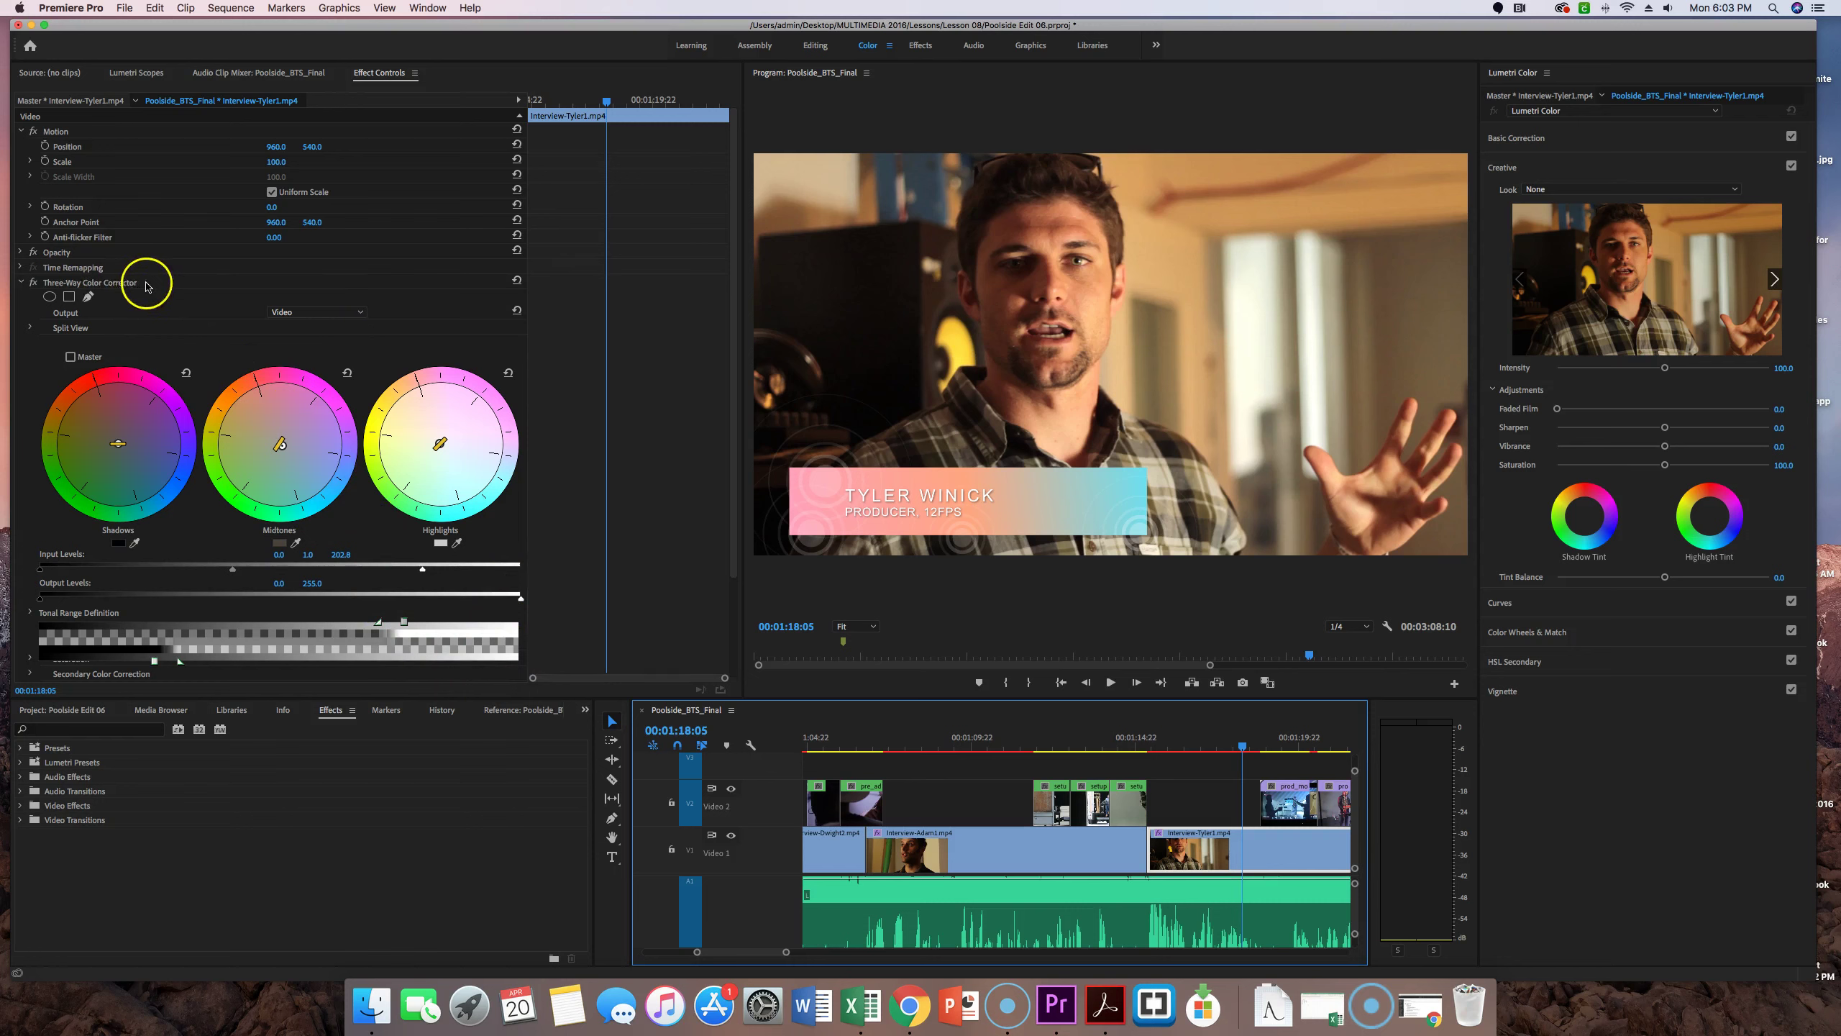
Reset the pasted Three-Way Color Corrector, then sample highlights from the bright window and midtones from the tan wall above the raised hand.
{"action": "left_click", "coordinate": [54, 282]}
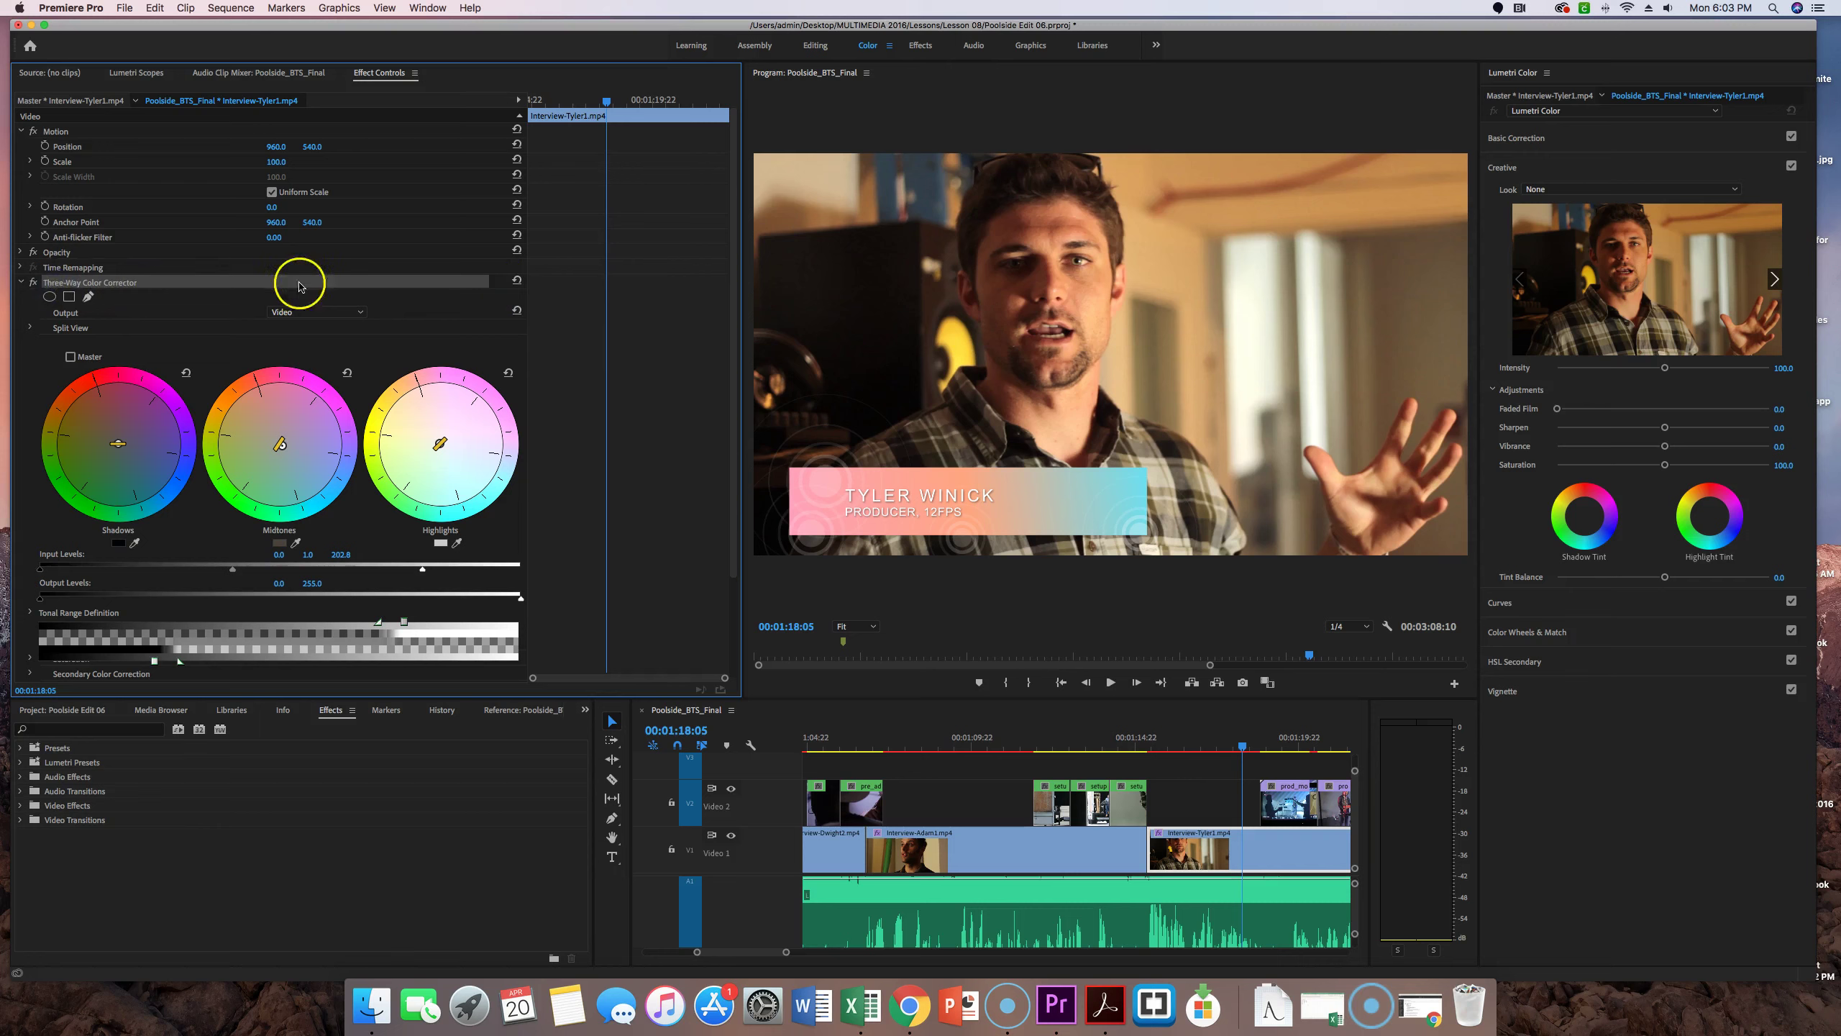
{"action": "left_click", "coordinate": [518, 282]}
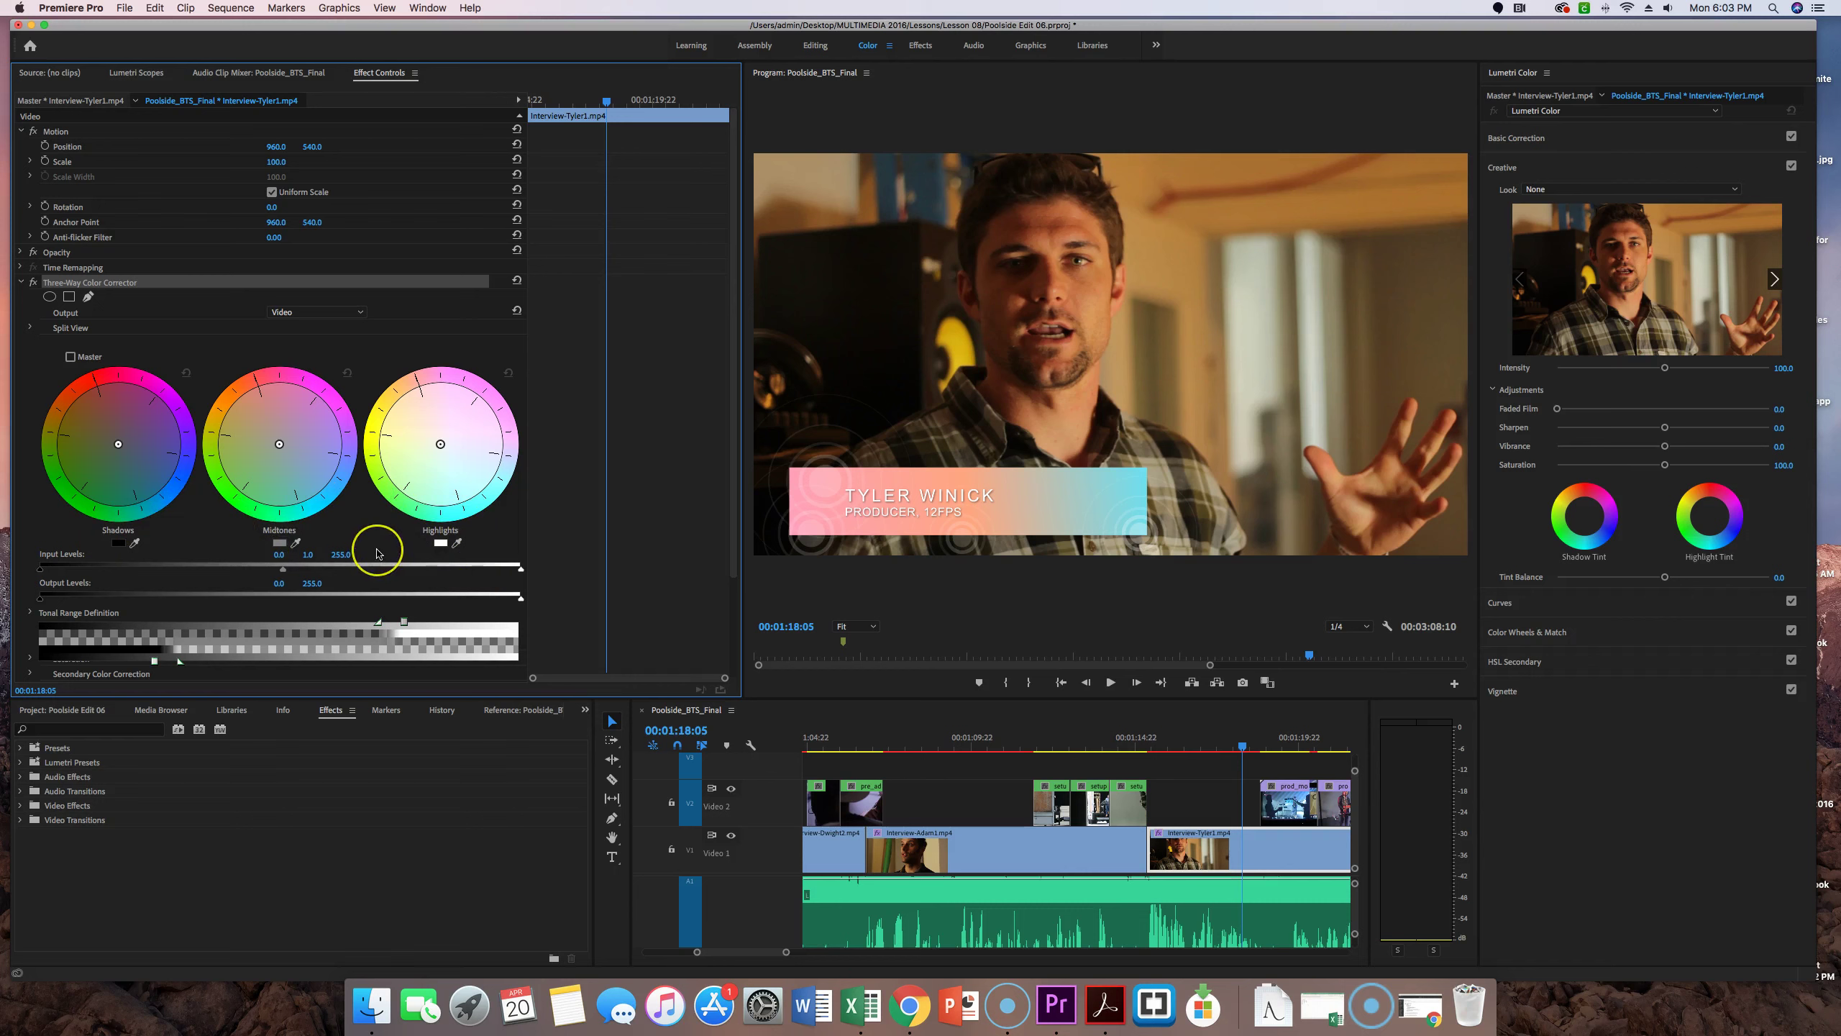
{"action": "left_click", "coordinate": [457, 542]}
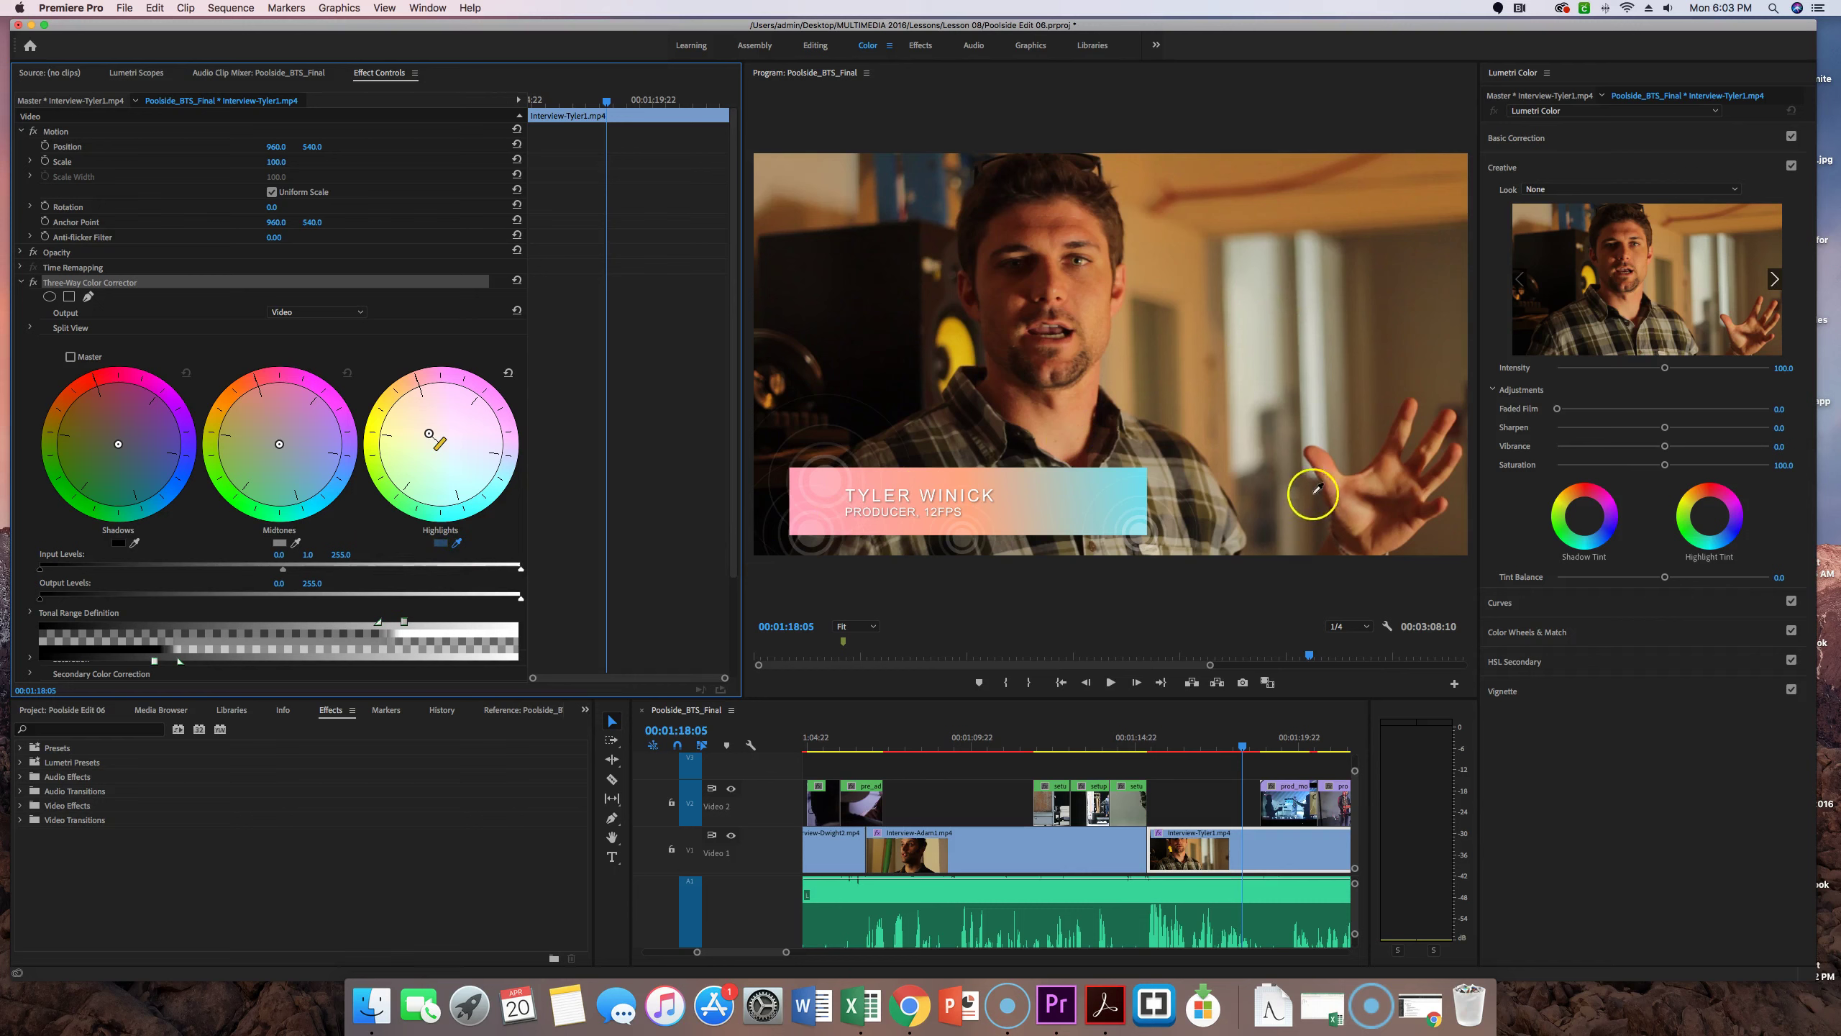
{"action": "left_click", "coordinate": [1313, 368]}
{"action": "left_click", "coordinate": [296, 541]}
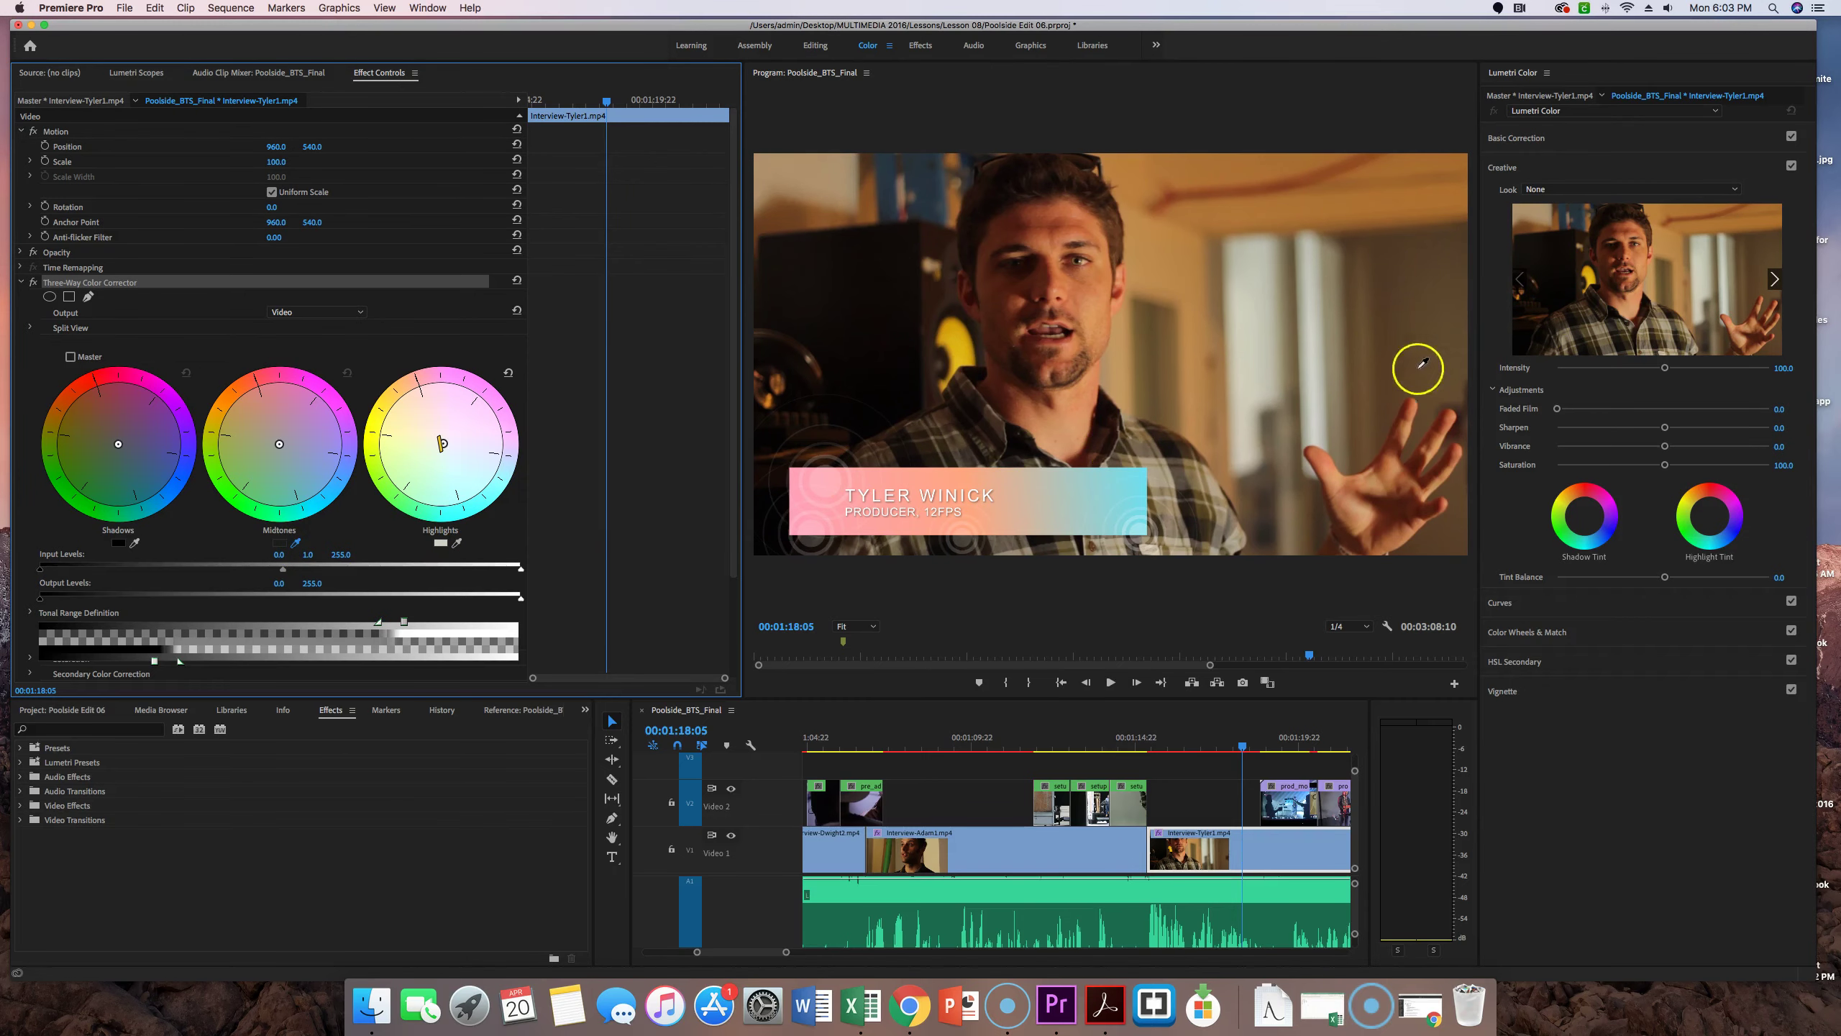
{"action": "left_click", "coordinate": [1424, 345]}
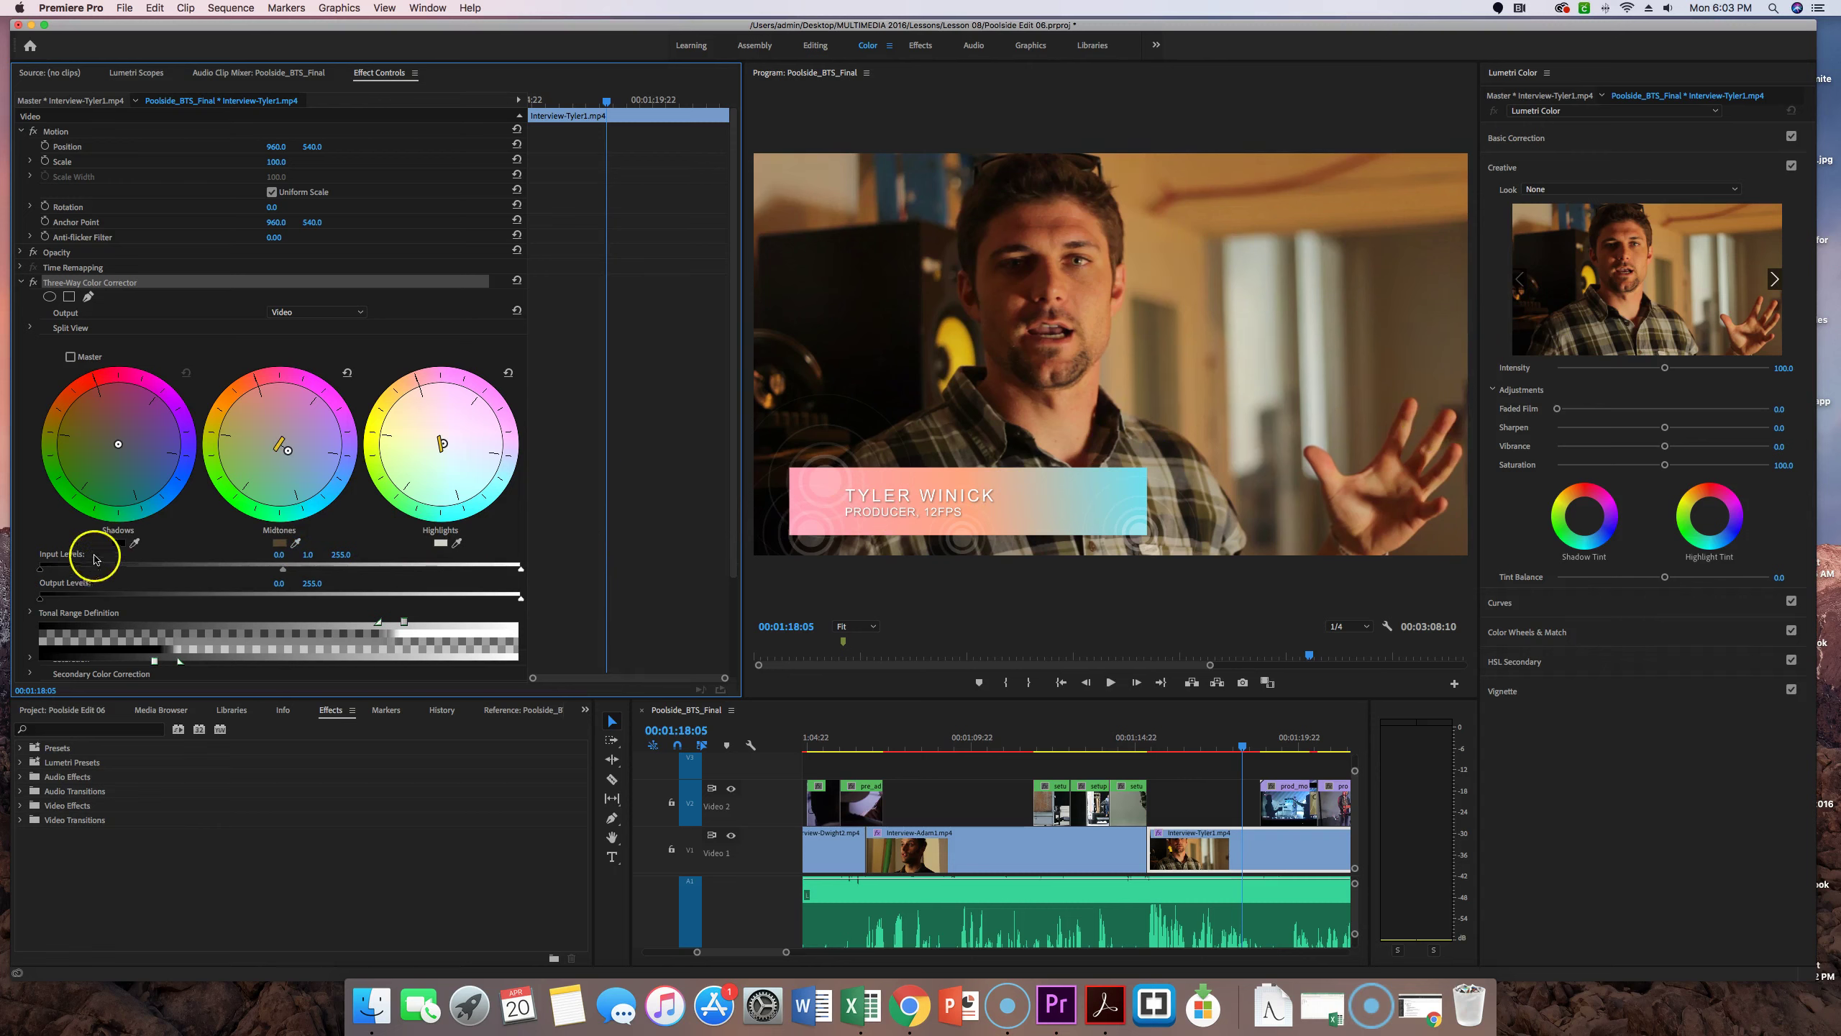
Sample the shadows from the dark speaker behind the man and lower the white input level to 216.1.
{"action": "left_click", "coordinate": [137, 547]}
{"action": "left_click_drag", "start_coordinate": [146, 541], "coordinate": [902, 388]}
{"action": "left_click_drag", "start_coordinate": [904, 387], "coordinate": [431, 568]}
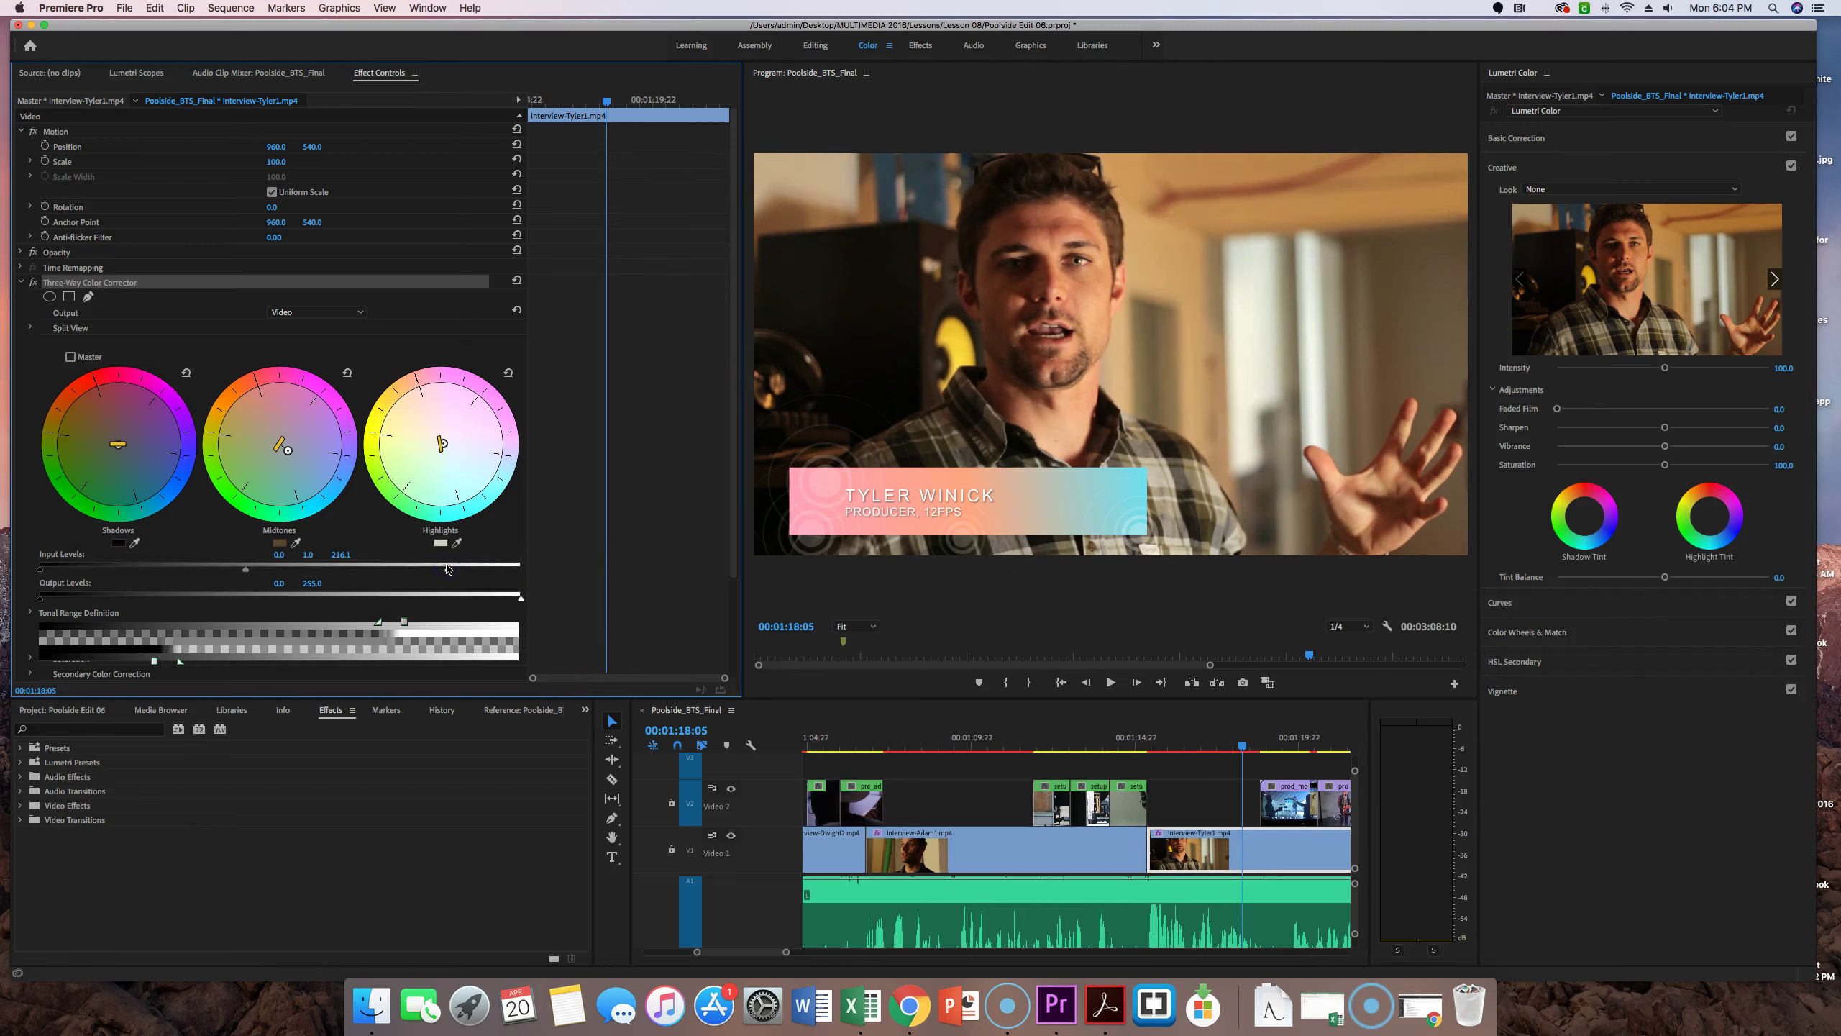
{"action": "mouse_move", "coordinate": [456, 573]}
{"action": "left_mouse_down"}
{"action": "mouse_move", "coordinate": [493, 582]}
{"action": "mouse_move", "coordinate": [551, 458]}
{"action": "left_mouse_up"}
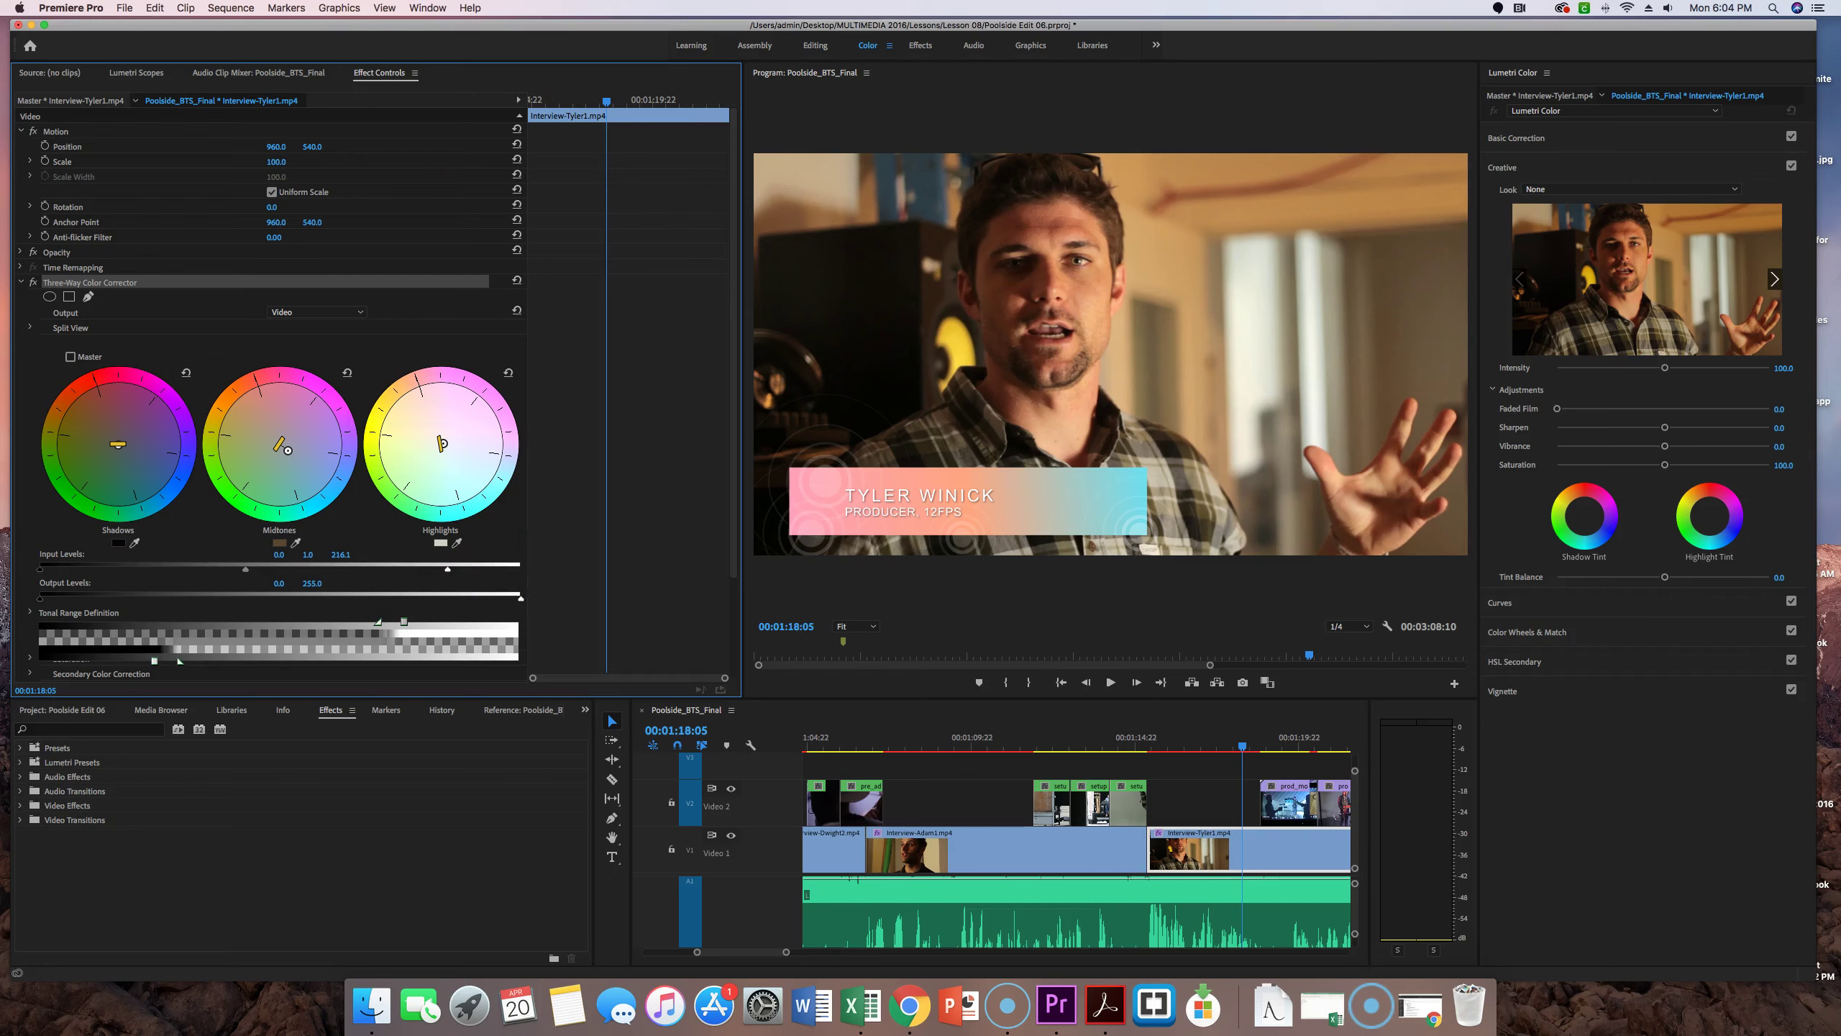
Save the Poolside Edit 06 project.
{"action": "left_click", "coordinate": [137, 13]}
{"action": "left_click", "coordinate": [125, 140]}
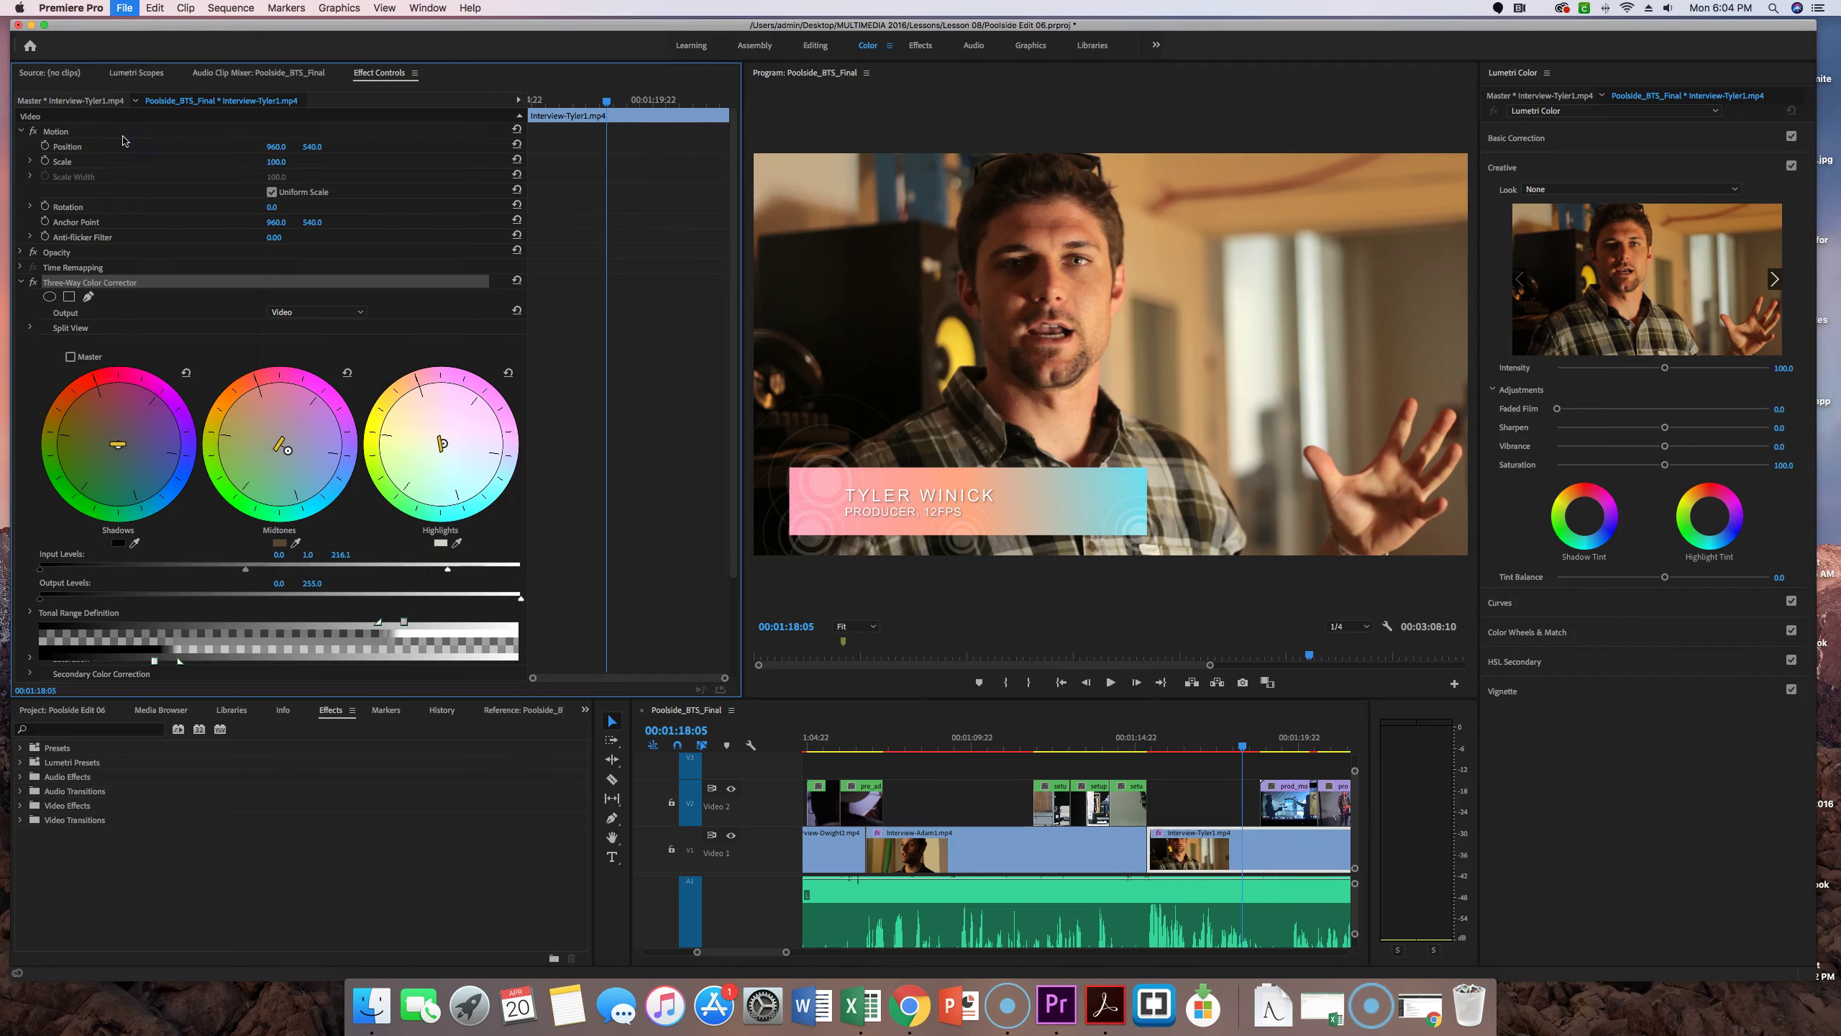